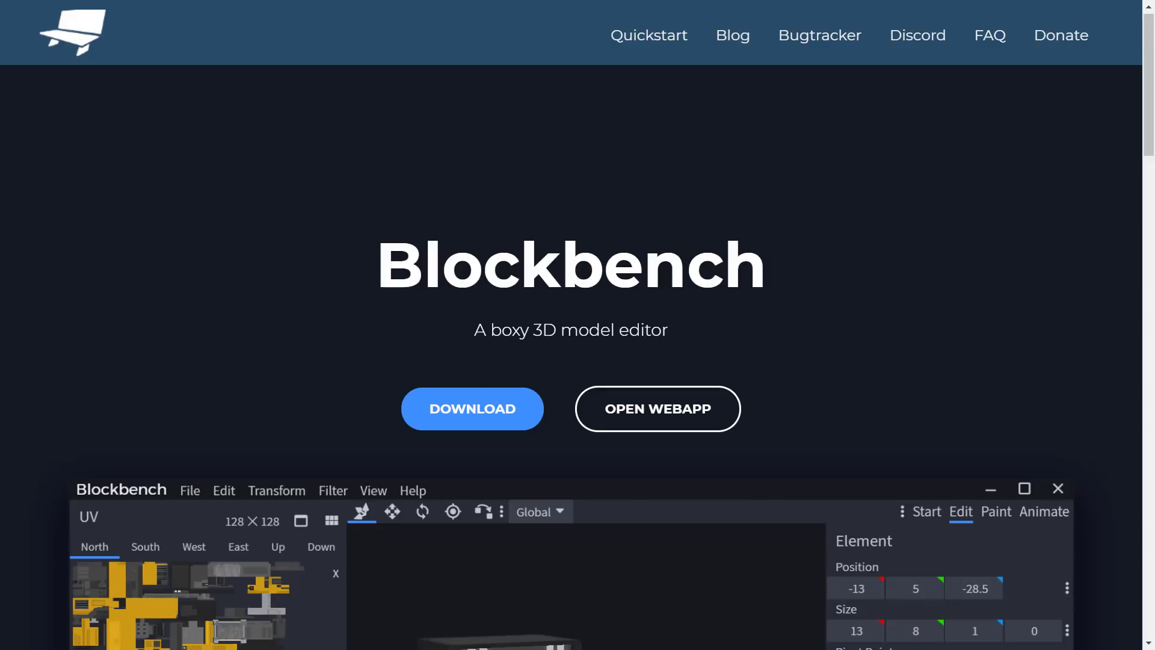
# Step: Look over the Blockbench home page down to the Made in Blockbench model gallery
pyautogui.scroll(-5, 851, 255)
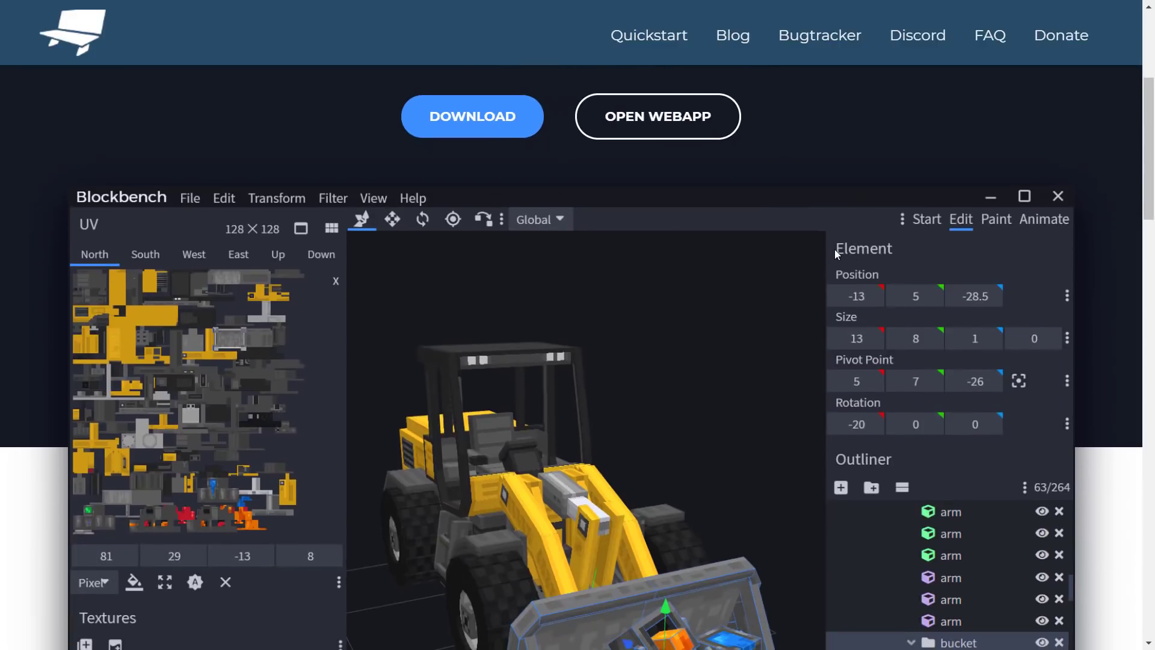
pyautogui.scroll(-7, 856, 232)
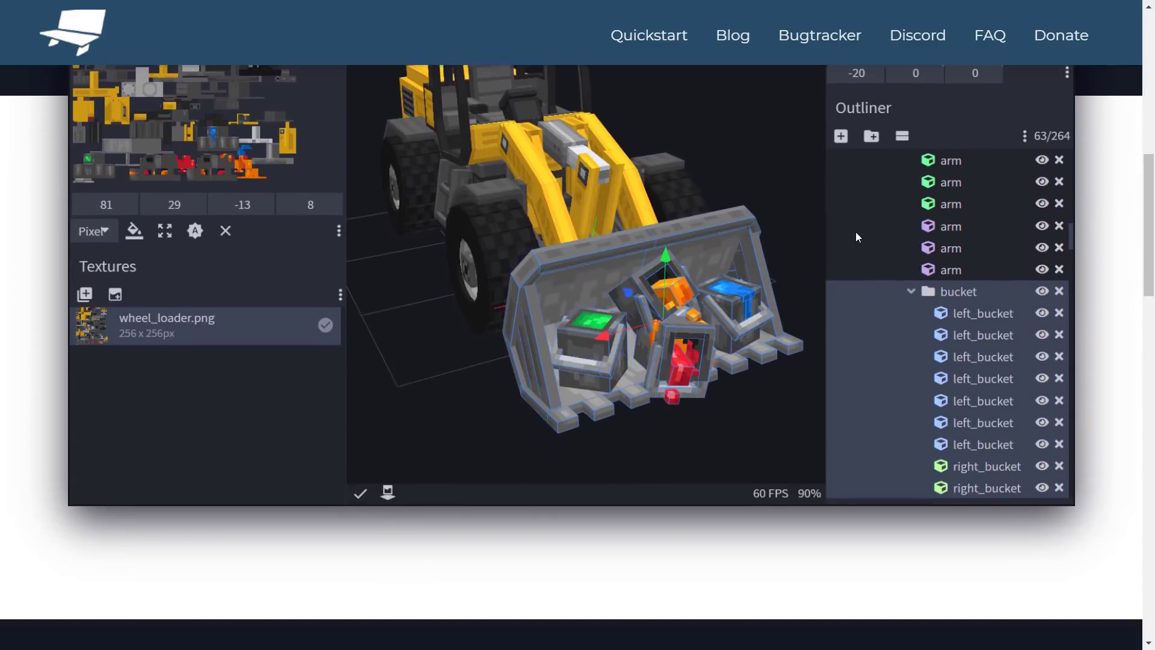
pyautogui.scroll(-2, 844, 258)
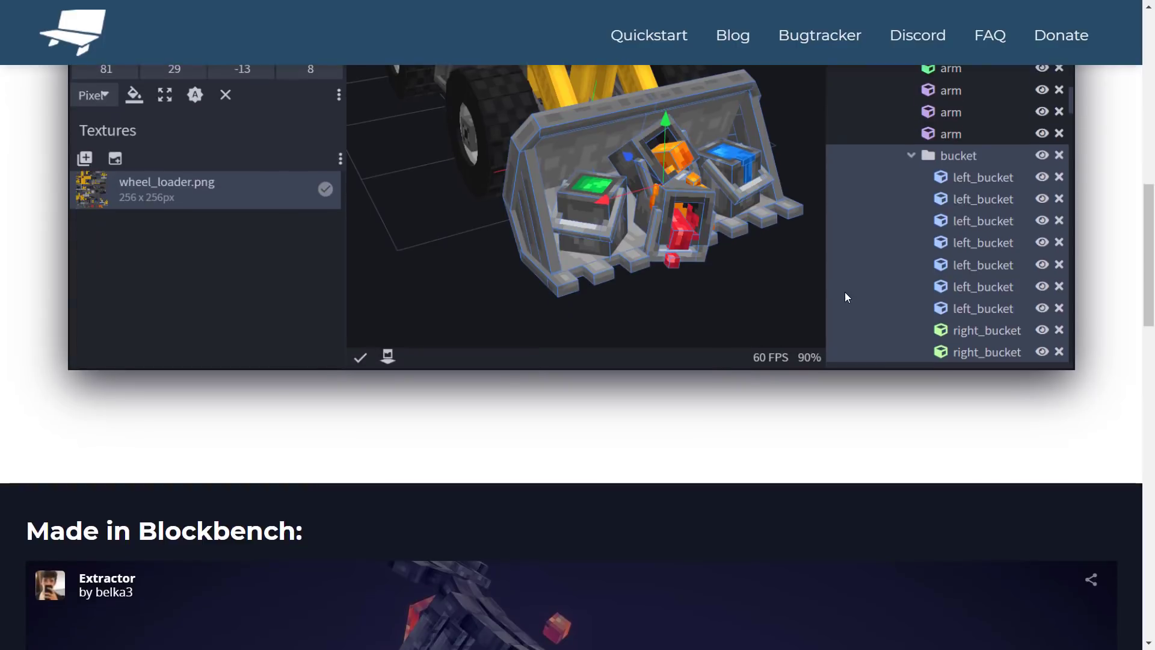
pyautogui.scroll(2, 844, 295)
pyautogui.scroll(5, 844, 299)
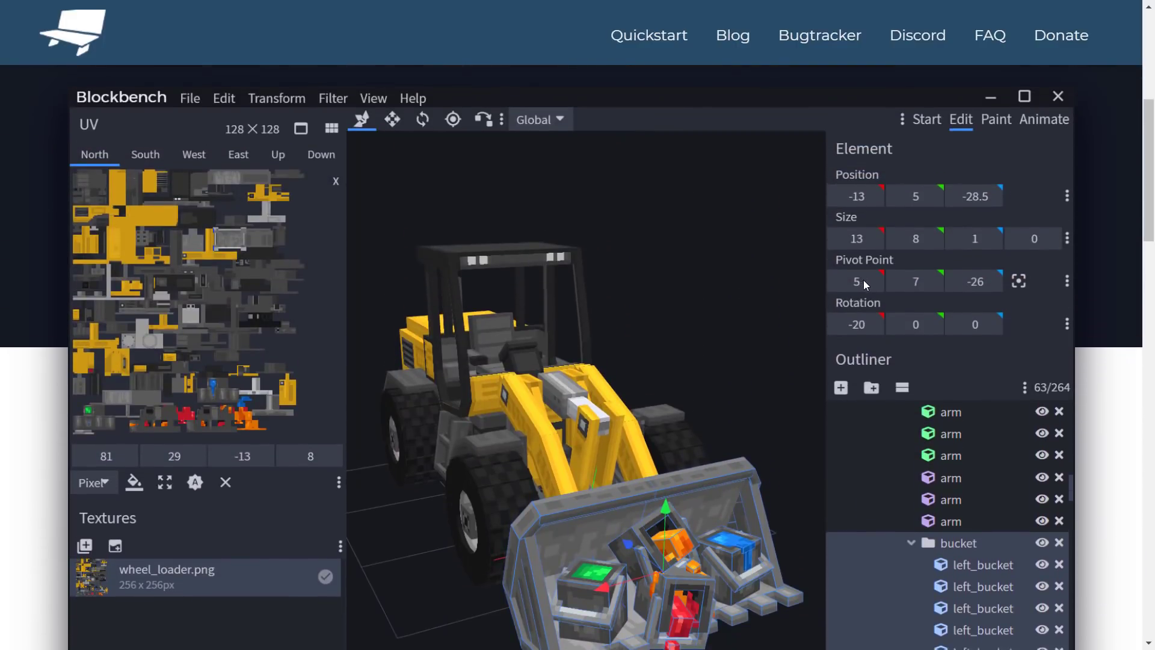
pyautogui.scroll(-6, 864, 279)
pyautogui.scroll(-8, 867, 275)
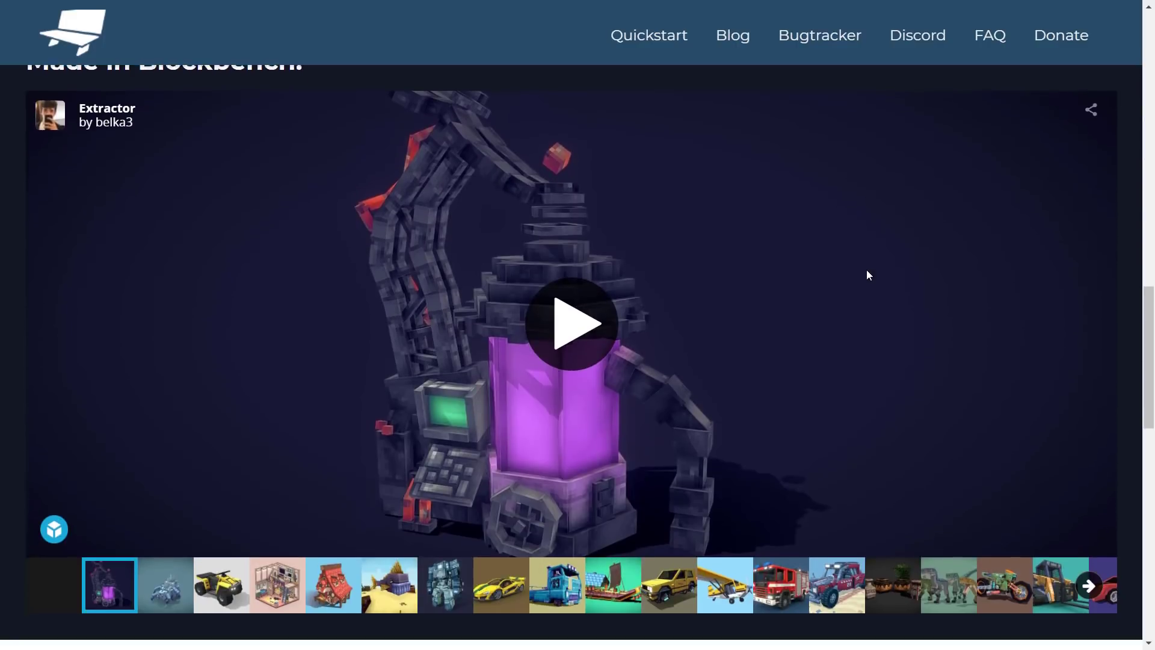
pyautogui.scroll(-2, 868, 276)
# Step: Open the Tavern and Scania Fire Truck models in the gallery and rotate each to view its other sides
pyautogui.click(277, 466)
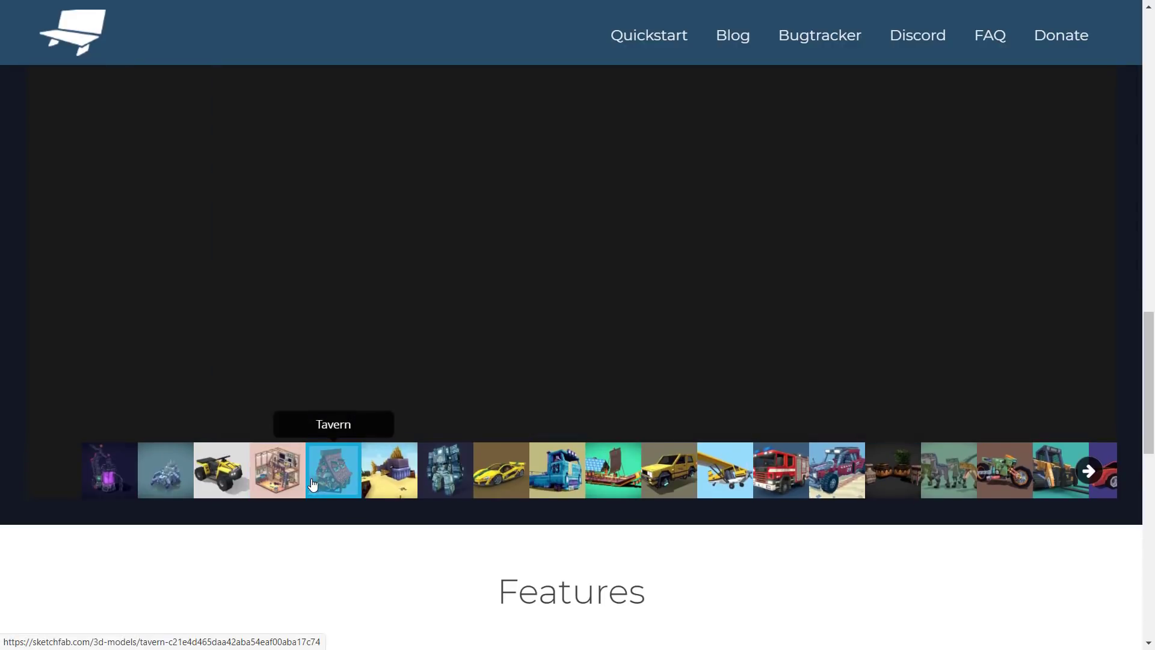
pyautogui.scroll(3, 586, 458)
pyautogui.scroll(2, 586, 458)
pyautogui.scroll(-2, 587, 458)
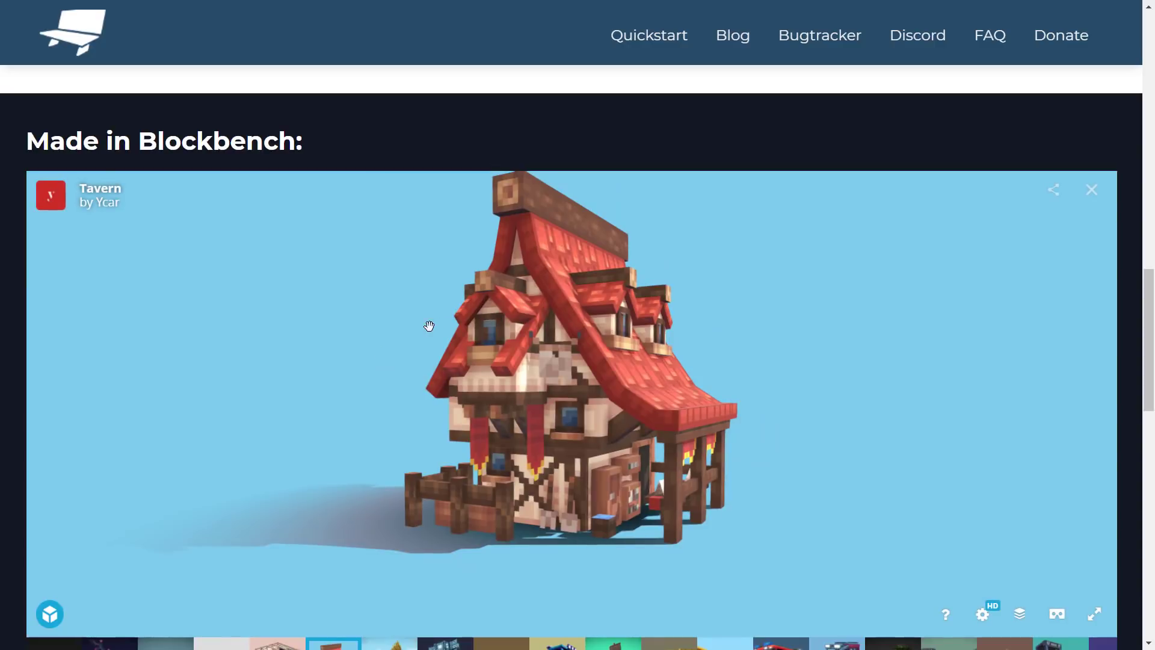
pyautogui.moveTo(428, 324); pyautogui.dragTo(930, 407)
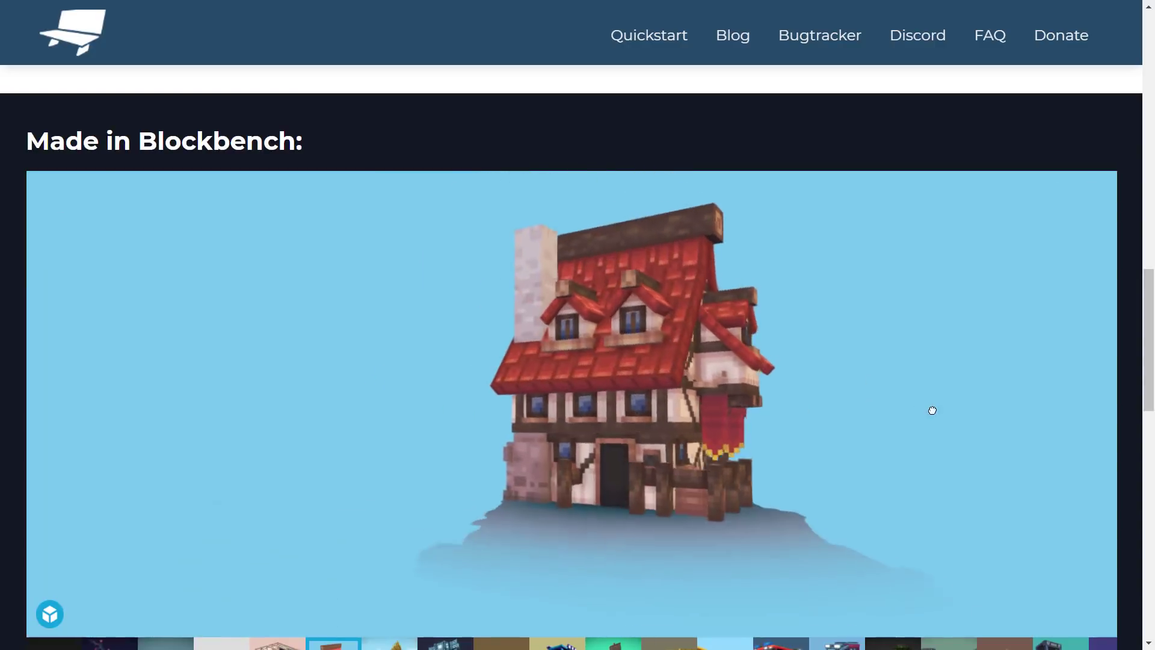
pyautogui.scroll(-2, 1142, 233)
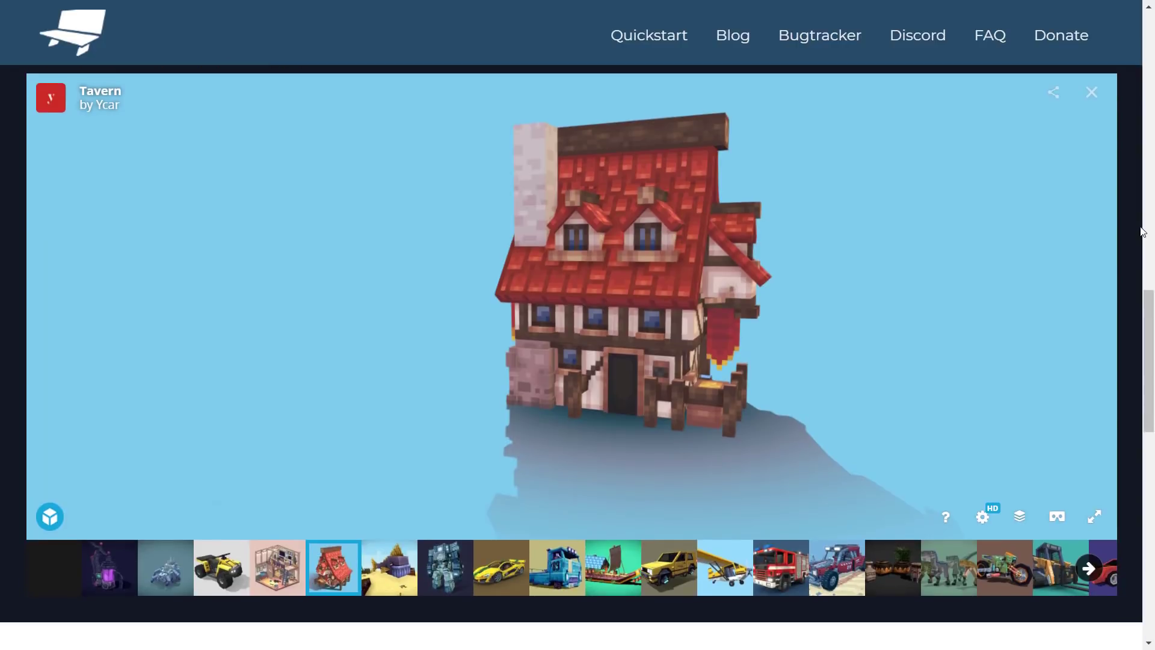
pyautogui.click(779, 566)
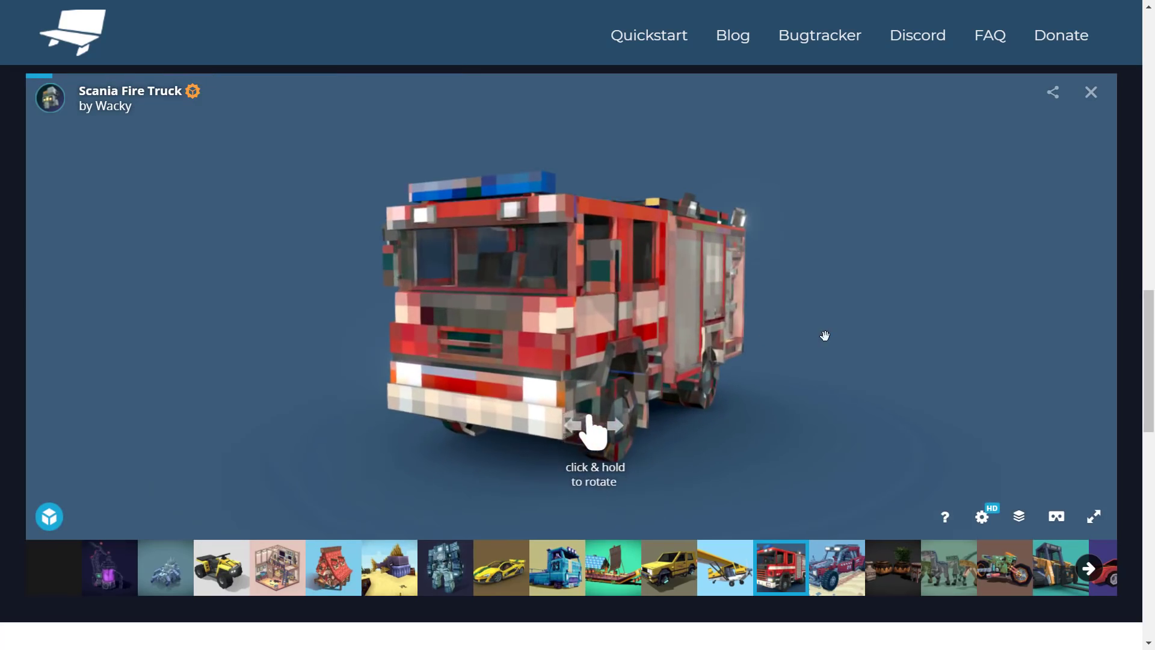
pyautogui.moveTo(824, 335)
pyautogui.mouseDown()
pyautogui.moveTo(541, 337)
pyautogui.moveTo(820, 321)
pyautogui.mouseUp()
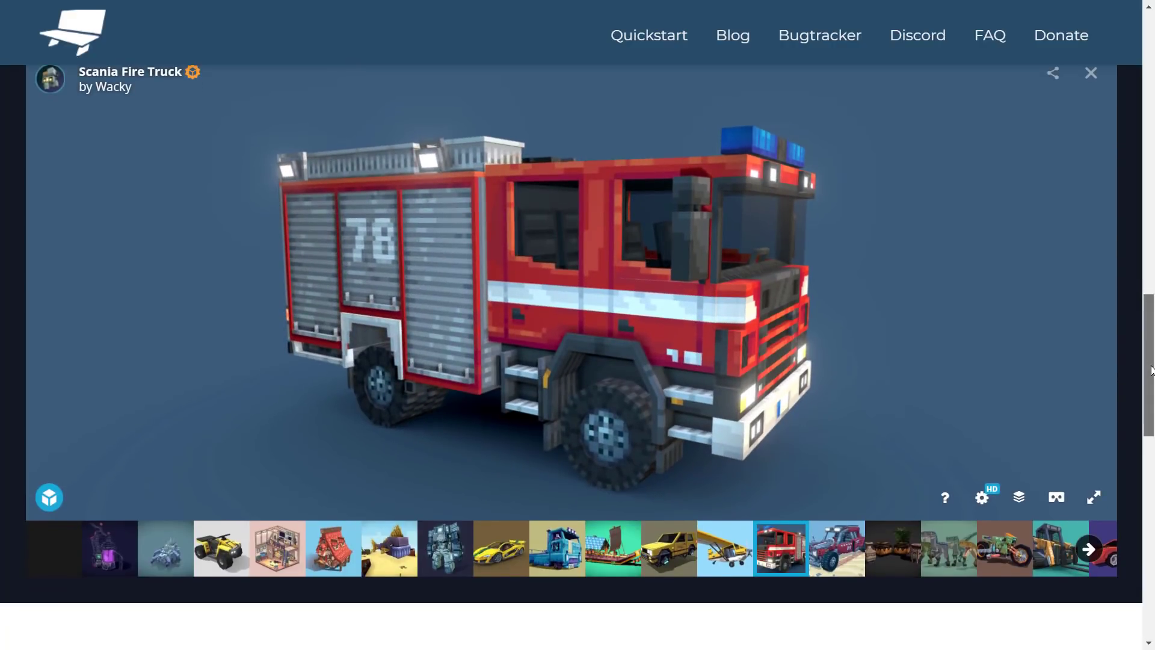
# Step: Read through the features section and highlight the Edit Sessions heading
pyautogui.moveTo(1148, 365); pyautogui.dragTo(1150, 521)
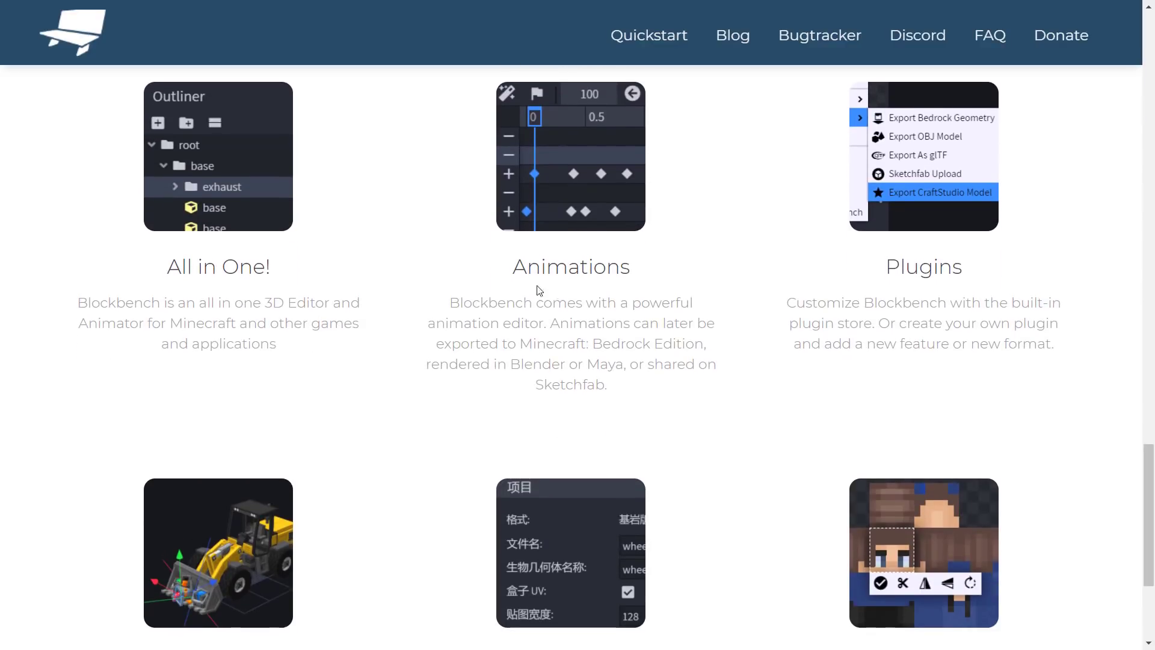
pyautogui.scroll(-4, 926, 289)
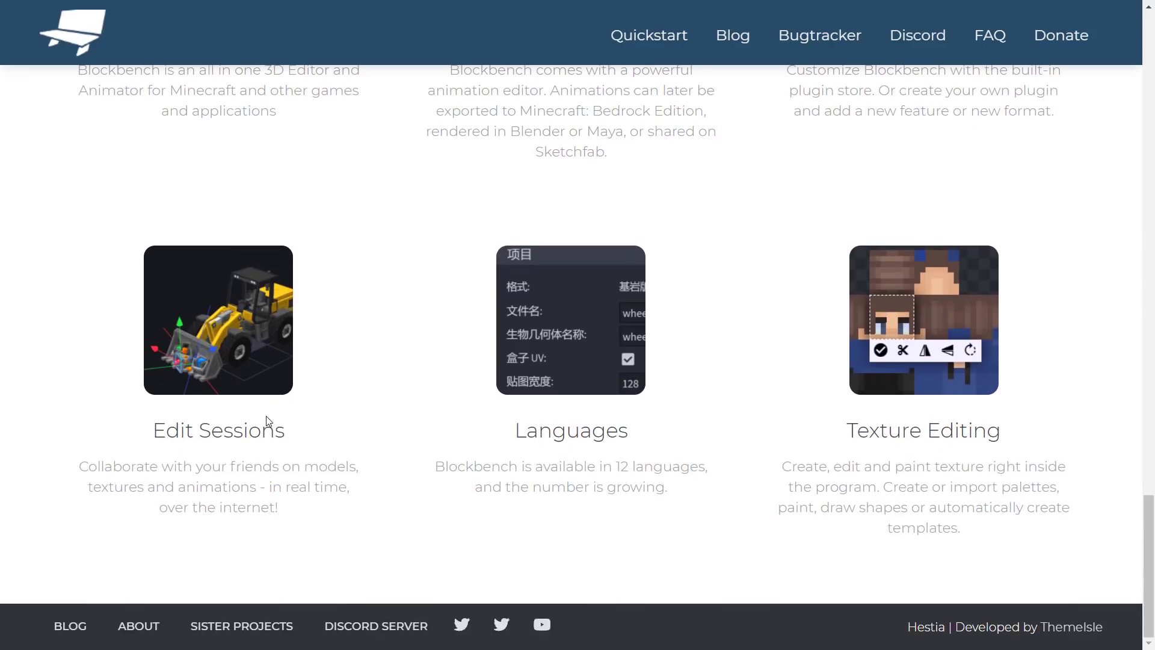
pyautogui.moveTo(136, 454); pyautogui.dragTo(80, 462)
pyautogui.moveTo(309, 439); pyautogui.dragTo(173, 426)
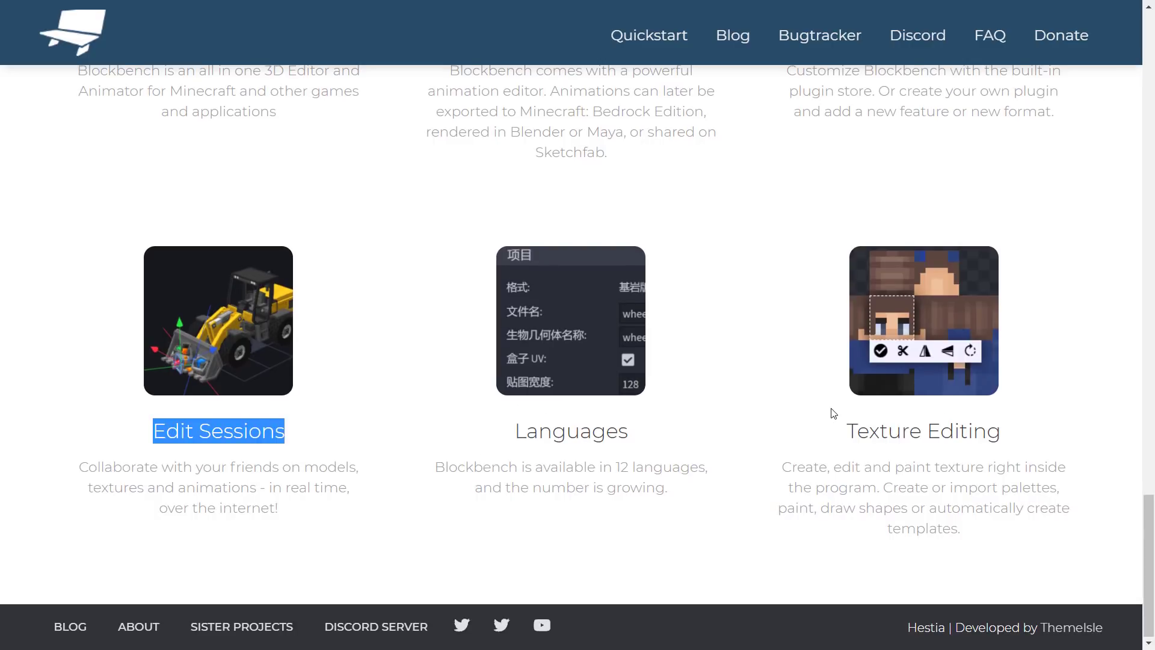
# Step: Open the Blockbench download page and review the installers offered for Windows, macOS and Linux
pyautogui.press('Home')
pyautogui.click(481, 415)
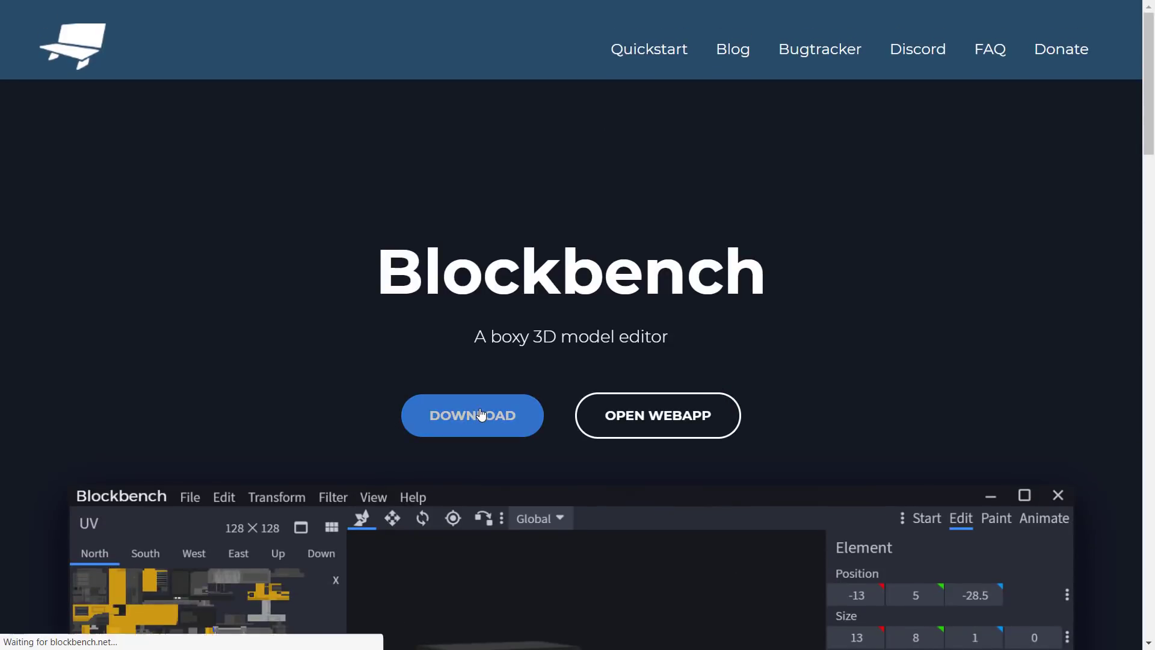
pyautogui.scroll(-7, 575, 392)
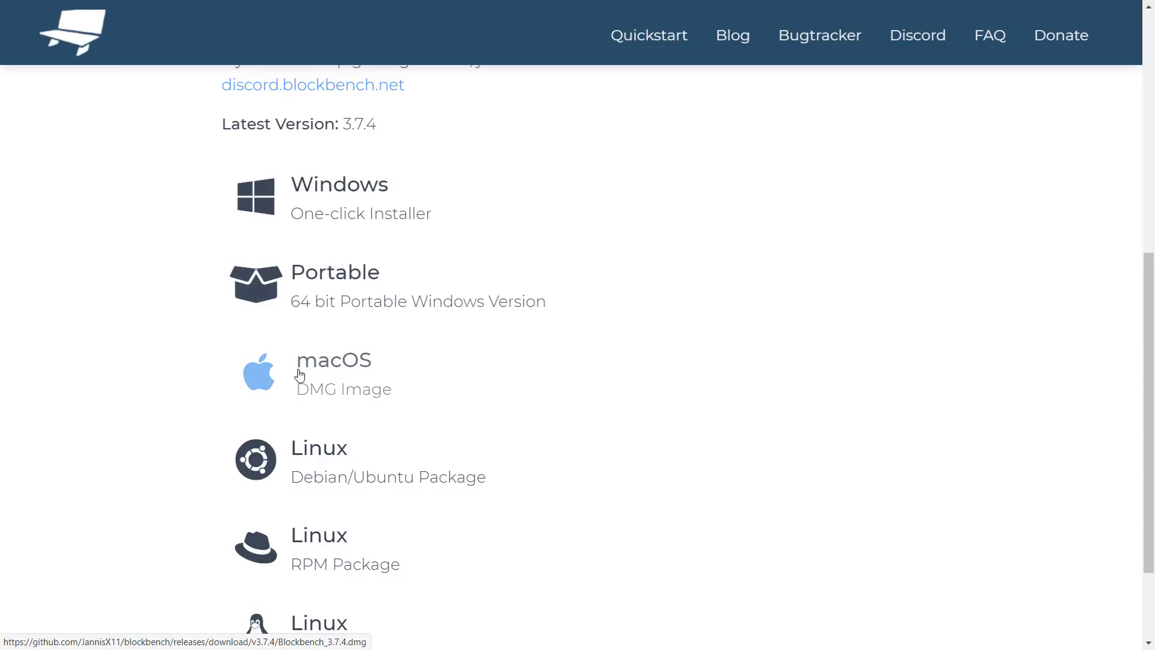
pyautogui.scroll(-2, 562, 392)
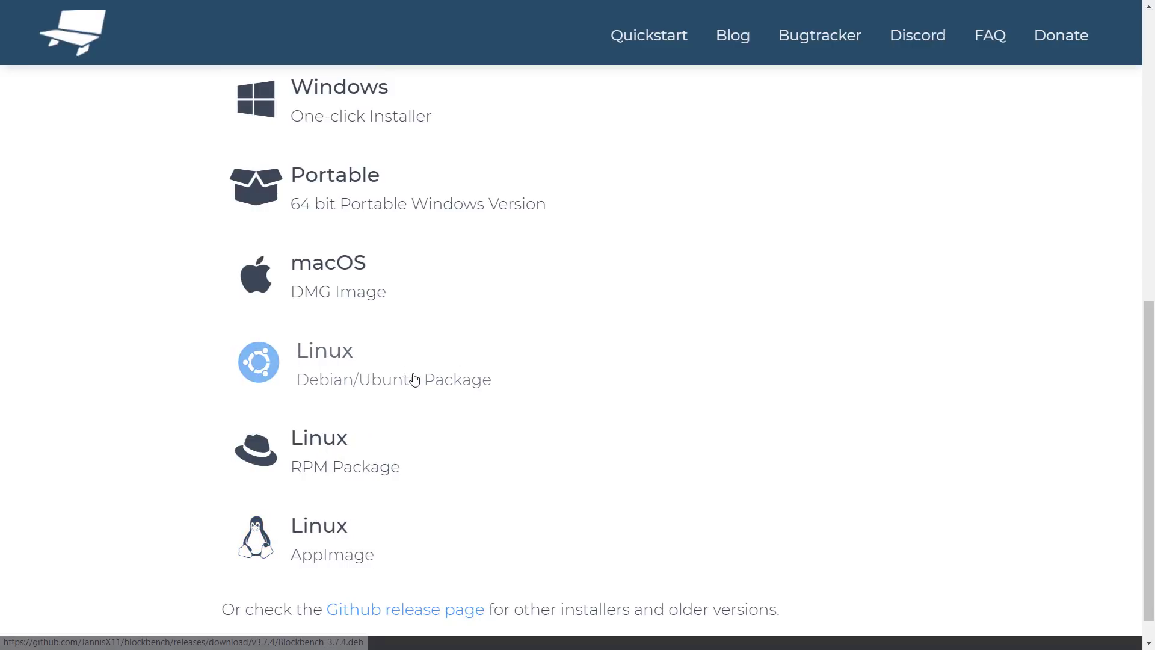
pyautogui.scroll(5, 524, 376)
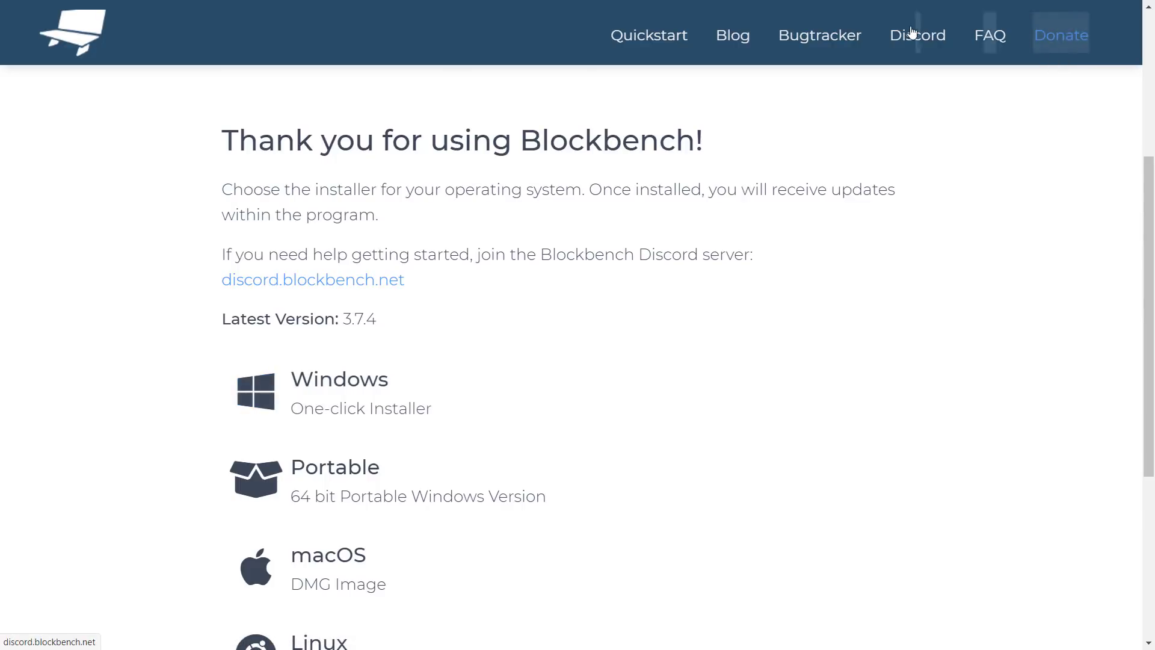
# Step: Return to the Blockbench home page and look at the wheel loader screenshot and the model gallery again
pyautogui.click(588, 390)
pyautogui.scroll(-15, 610, 385)
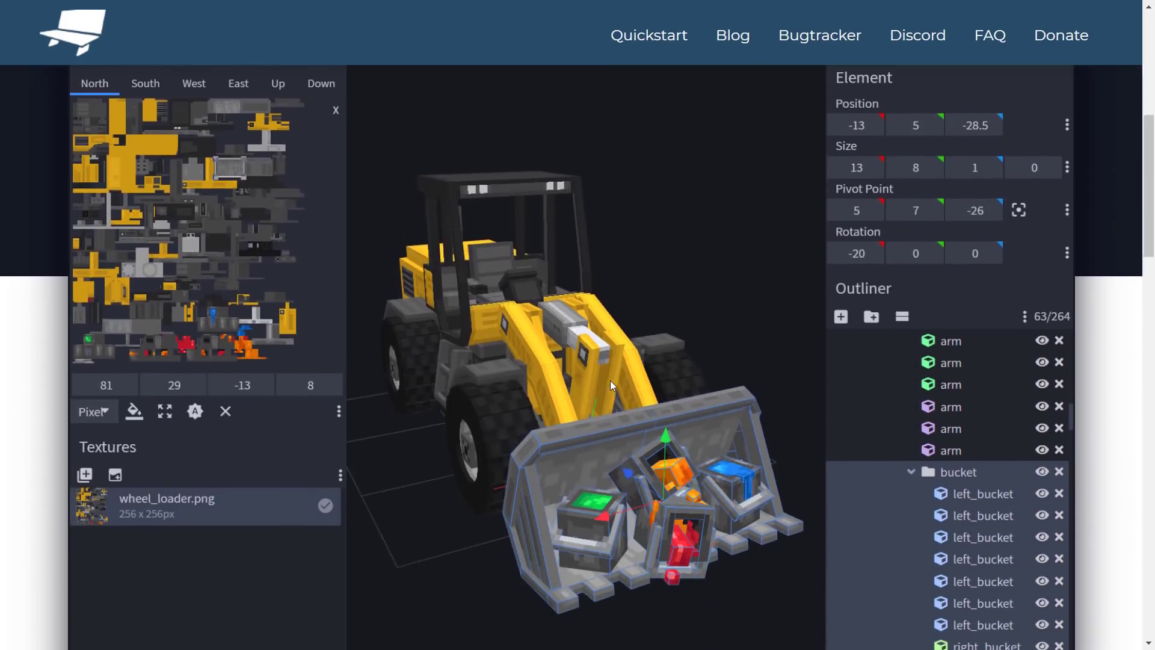
pyautogui.scroll(-10, 611, 382)
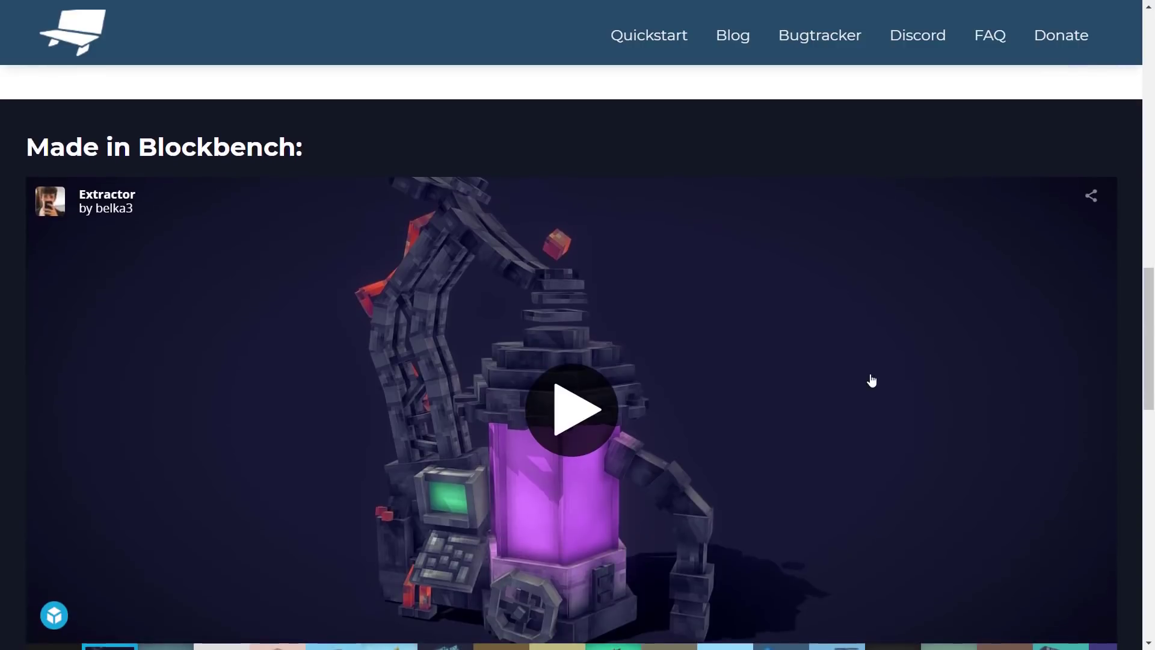
# Step: Launch Blockbench_portable_3.7.4.exe from the Downloads folder and switch to the Blockbench desktop app
pyautogui.hotkey('alt', 'Tab')
pyautogui.hotkey('alt', 'Tab')
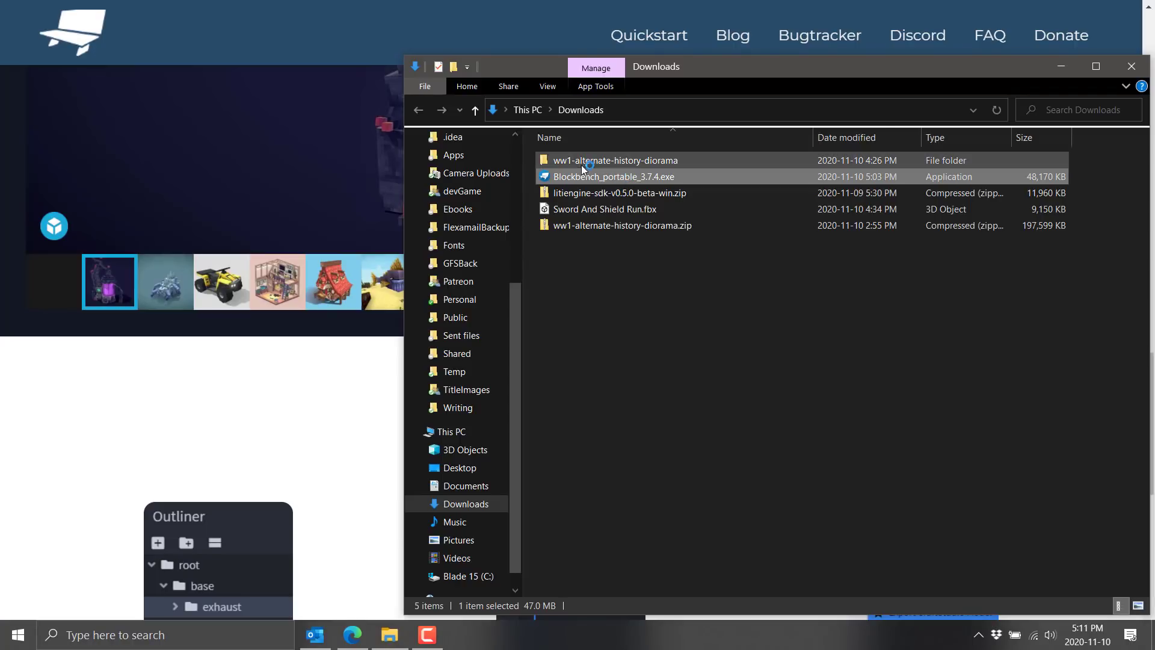
pyautogui.click(99, 34)
pyautogui.click(99, 35)
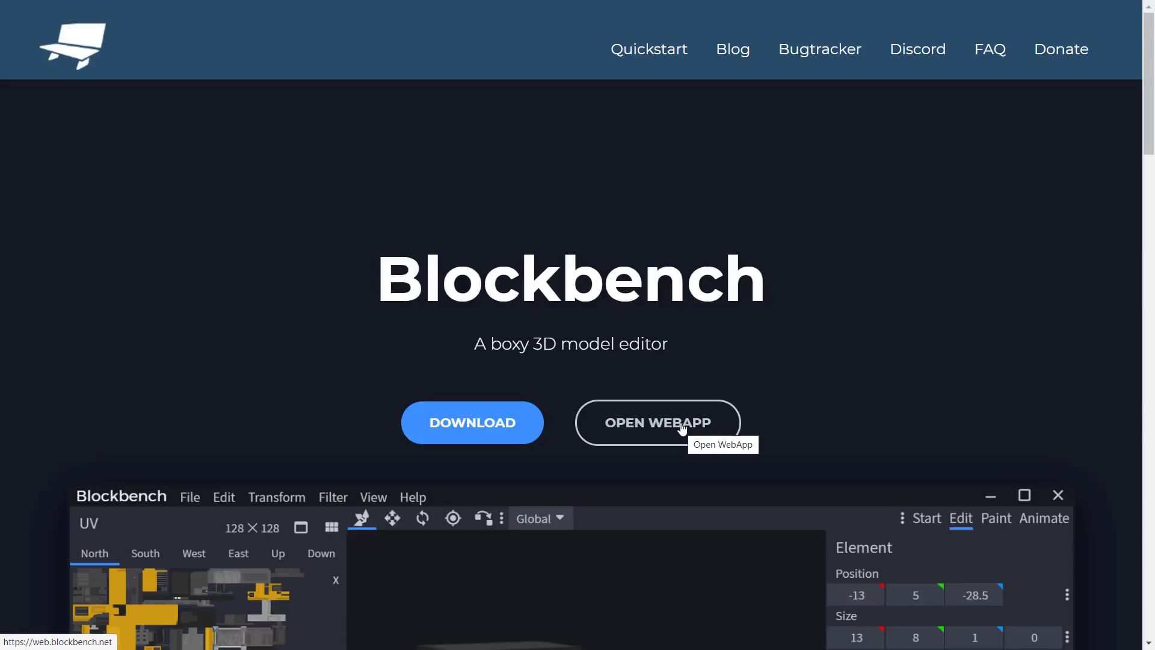
pyautogui.hotkey('alt', 'Tab')
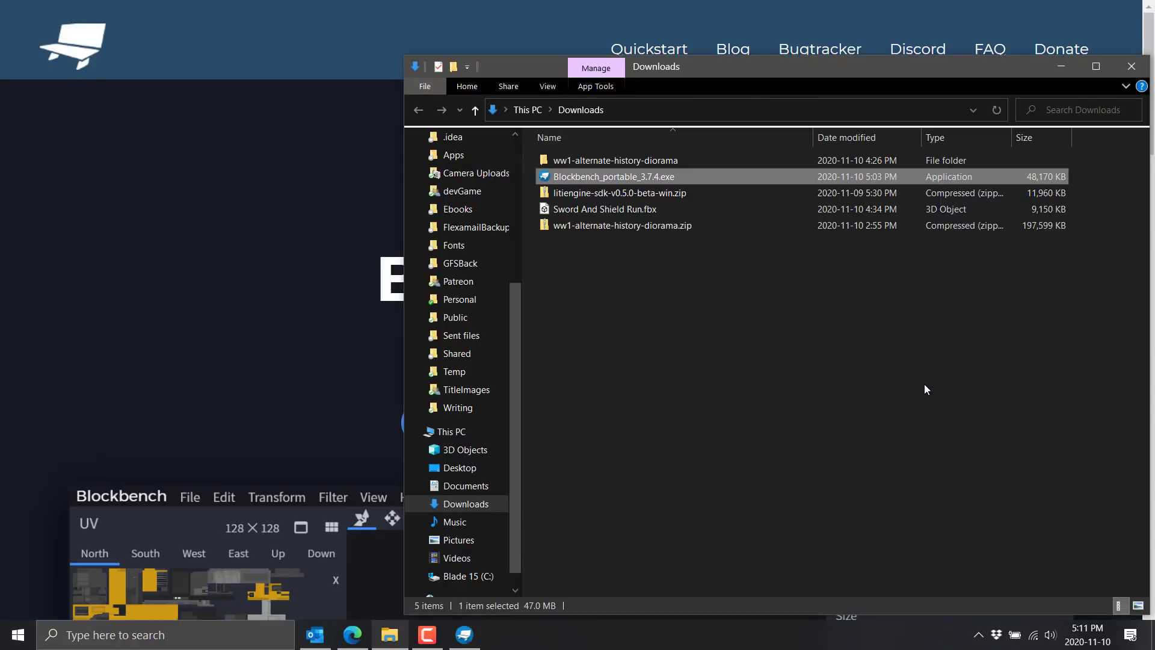
pyautogui.click(464, 633)
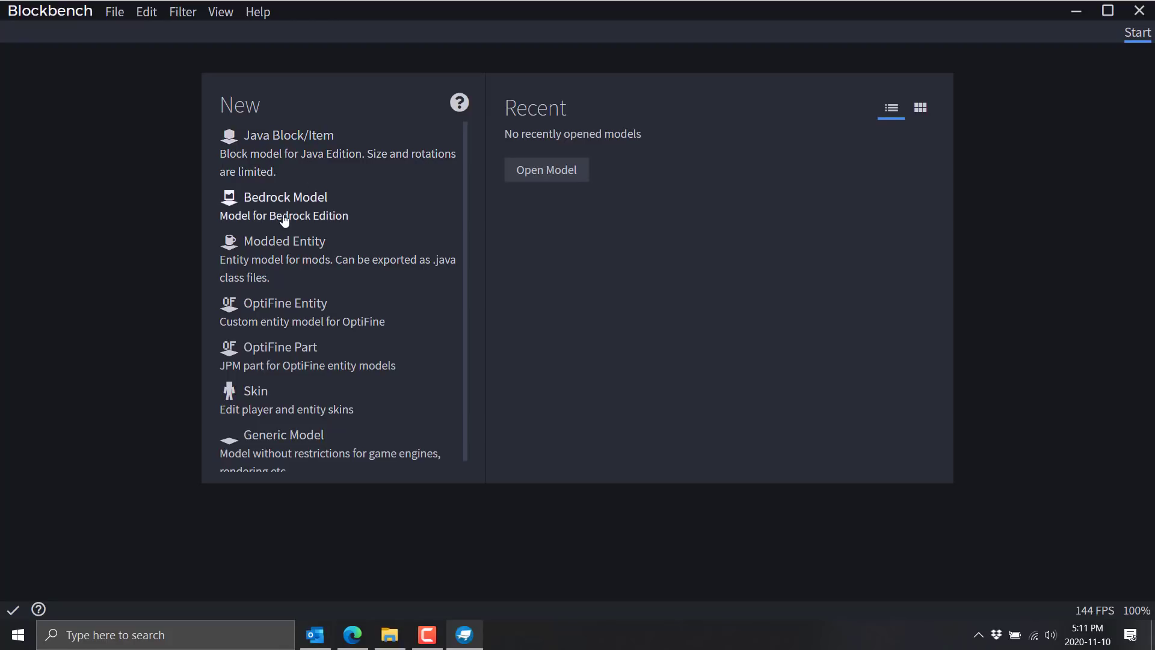
# Step: Create a new Generic Model project with the file name MyModel
pyautogui.scroll(-1, 316, 256)
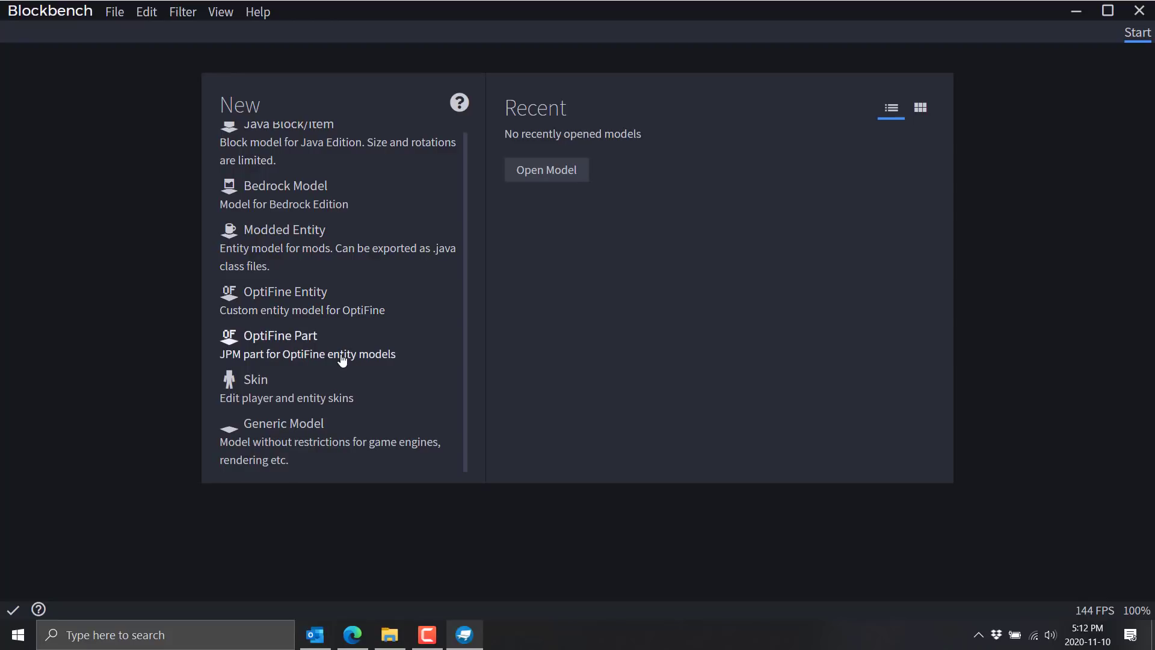
pyautogui.click(290, 440)
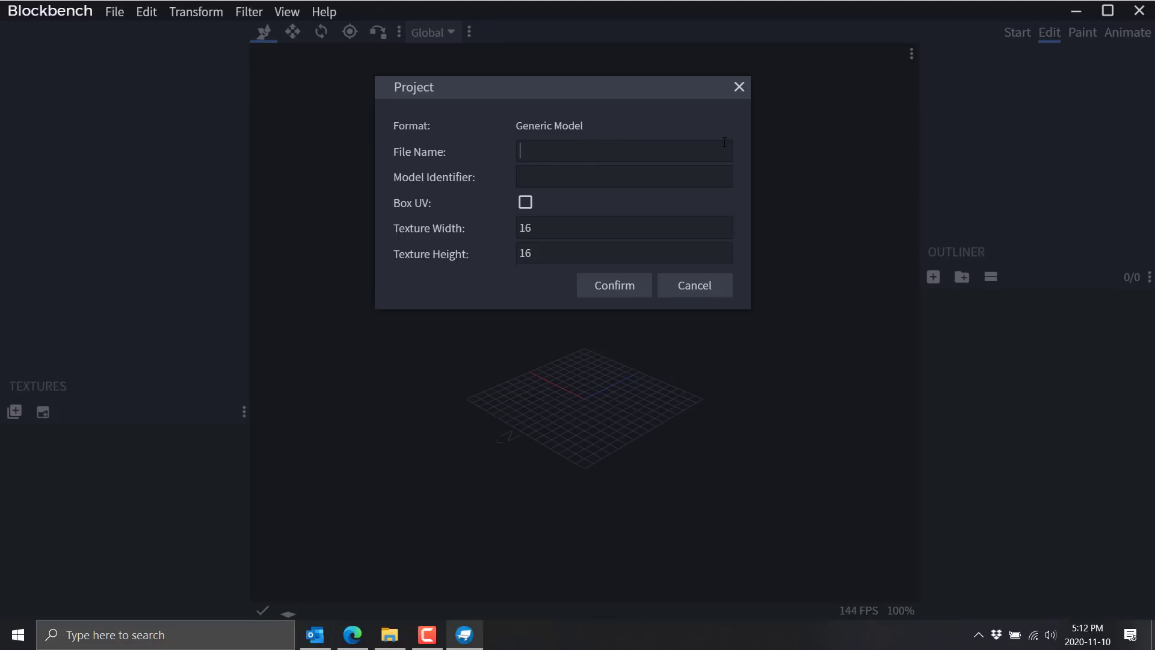
pyautogui.write('MyModel')
pyautogui.click(527, 204)
pyautogui.click(618, 291)
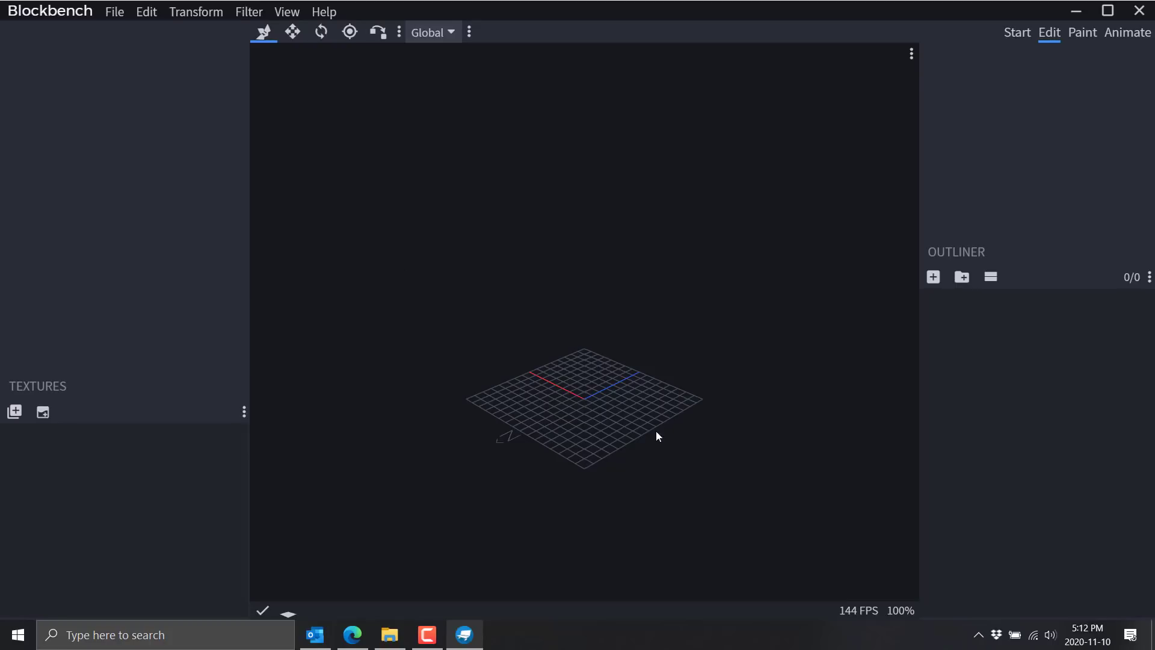
# Step: Add a cube at the grid origin and stretch it toward negative X to a length of 8 units
pyautogui.moveTo(656, 431); pyautogui.dragTo(679, 339)
pyautogui.scroll(5, 645, 371)
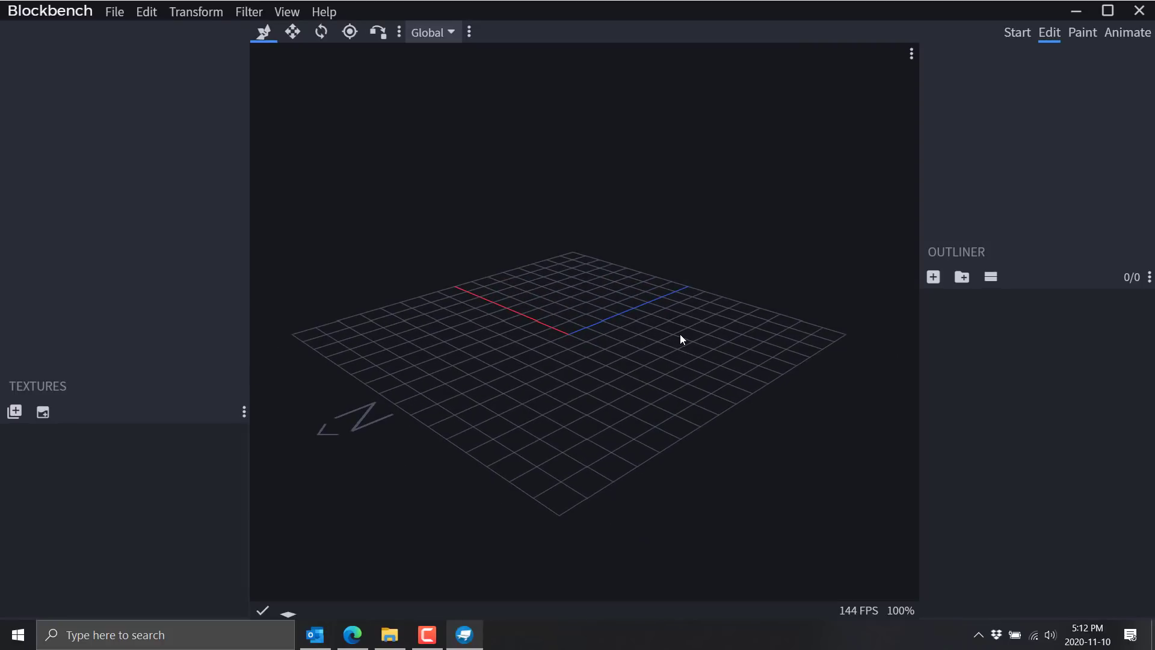
pyautogui.click(934, 277)
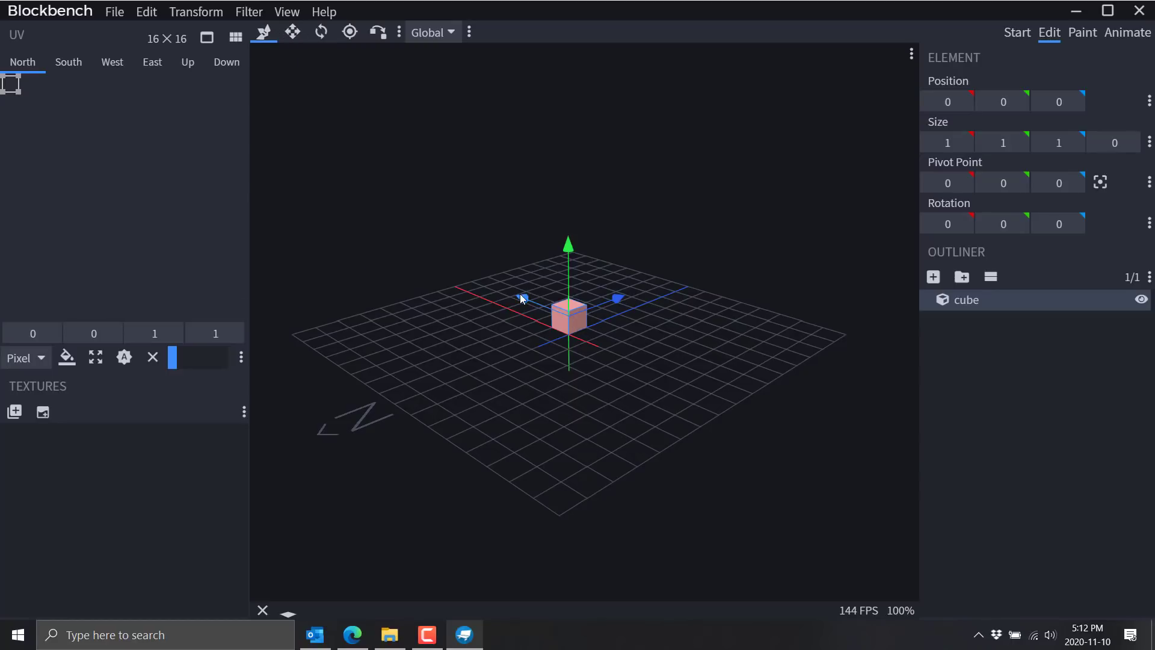
pyautogui.click(293, 33)
pyautogui.moveTo(625, 345); pyautogui.dragTo(781, 421)
# Step: Rotate the cube to -2.5 degrees about the Y axis and resize it to 2 units high and 3 units deep
pyautogui.click(330, 39)
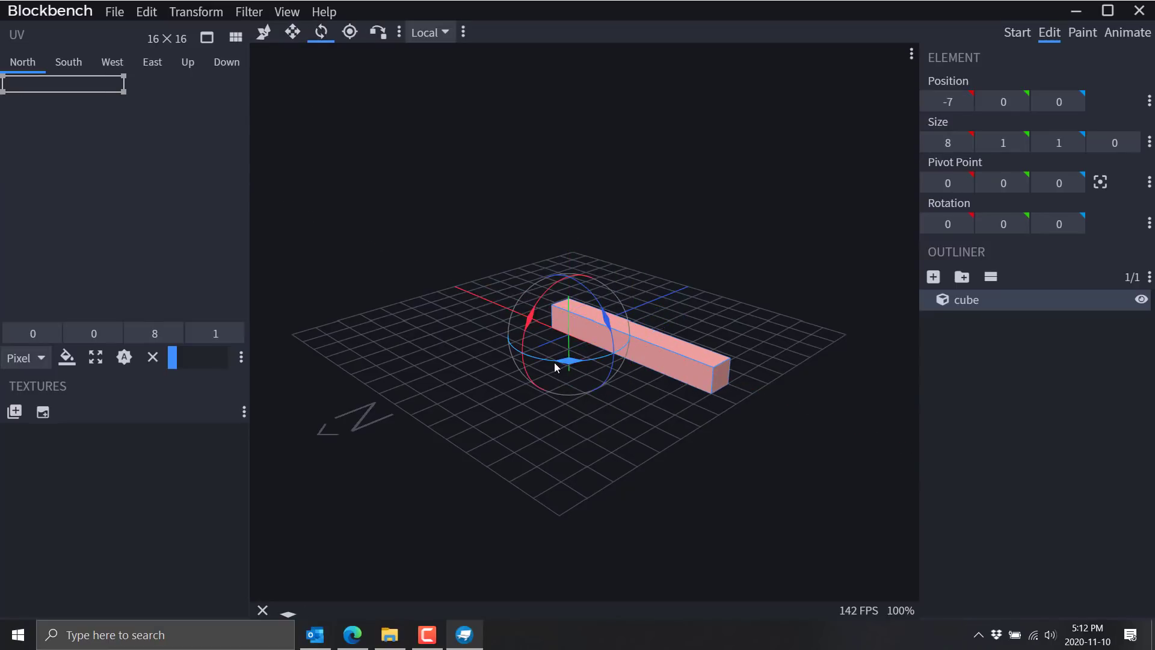
pyautogui.moveTo(556, 366)
pyautogui.mouseDown()
pyautogui.moveTo(606, 367)
pyautogui.moveTo(554, 373)
pyautogui.mouseUp()
pyautogui.click(292, 33)
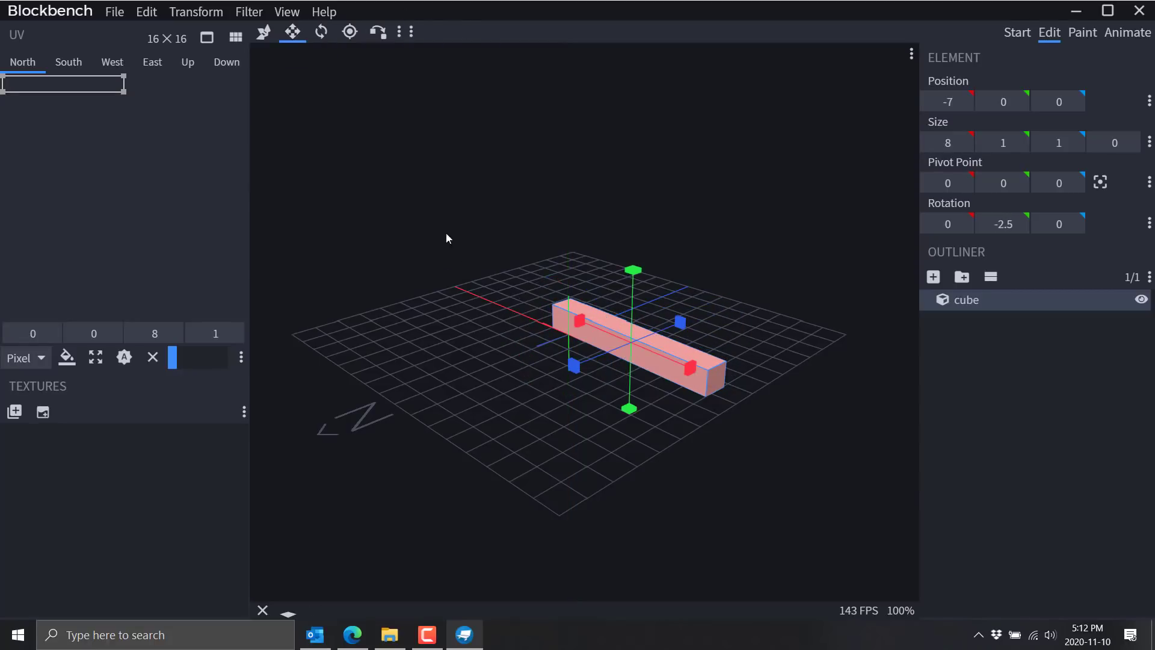
pyautogui.moveTo(572, 364); pyautogui.dragTo(547, 389)
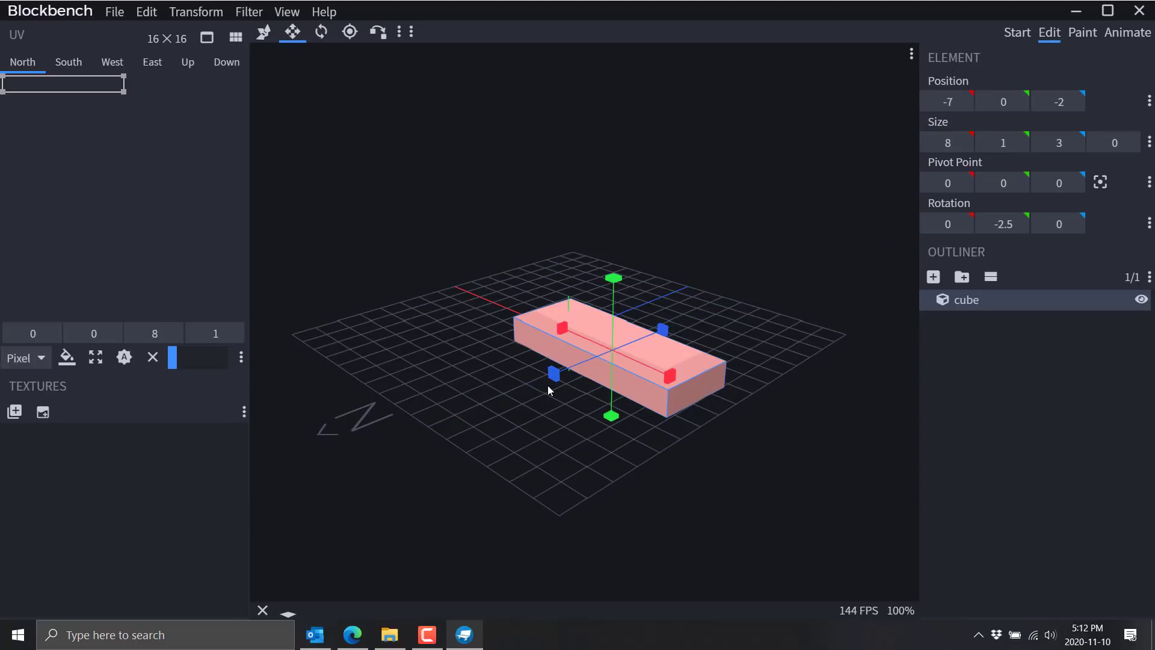
pyautogui.moveTo(614, 276); pyautogui.dragTo(616, 258)
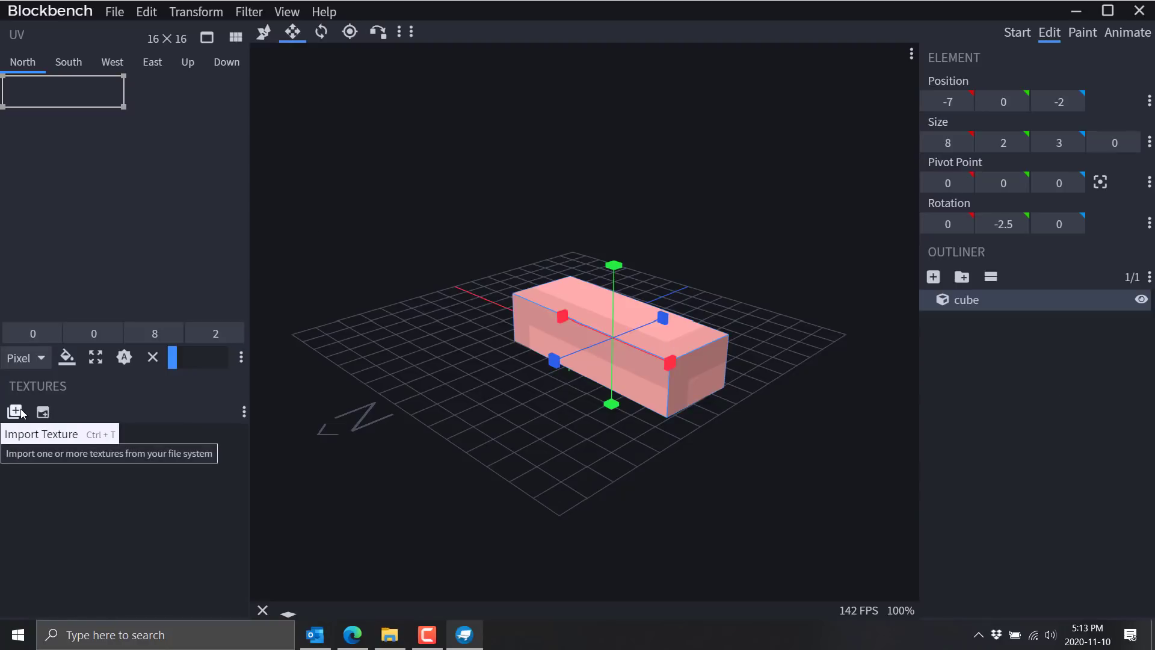
# Step: Create a blank white 16 by 16 texture named texture
pyautogui.click(43, 415)
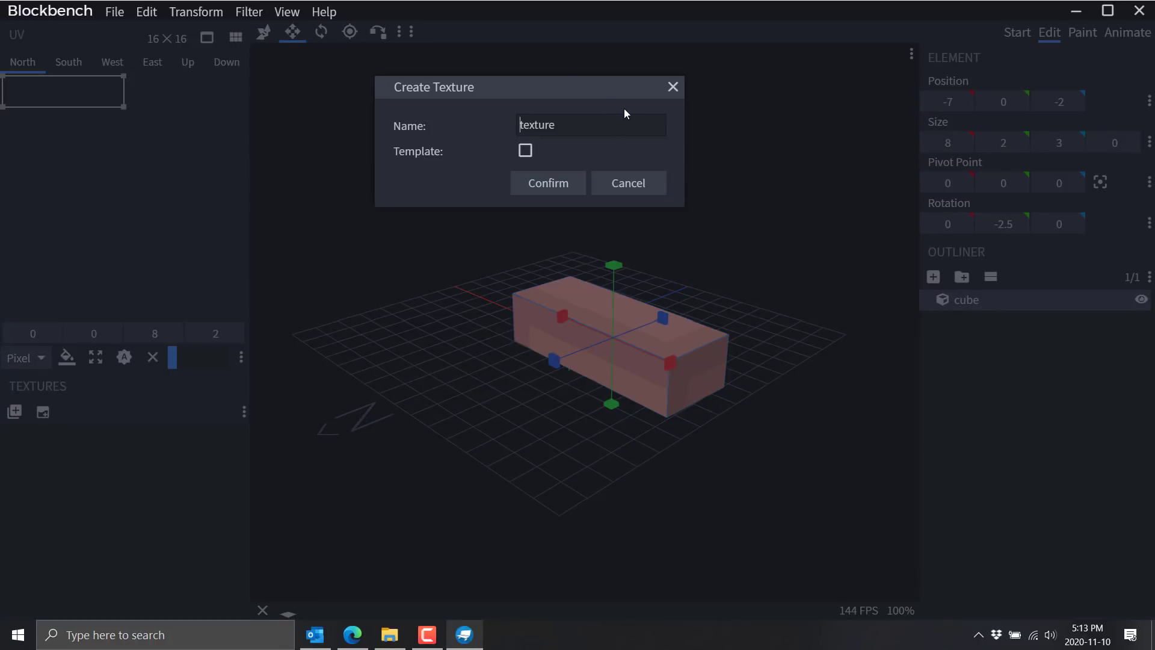
pyautogui.press('Return')
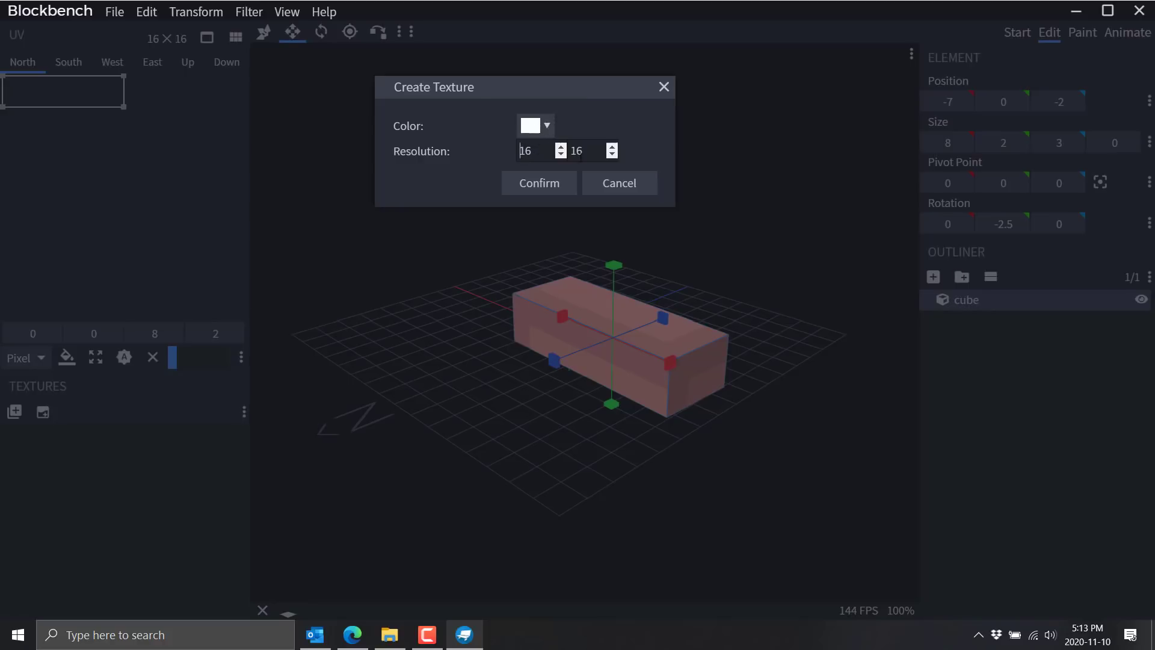
pyautogui.click(549, 183)
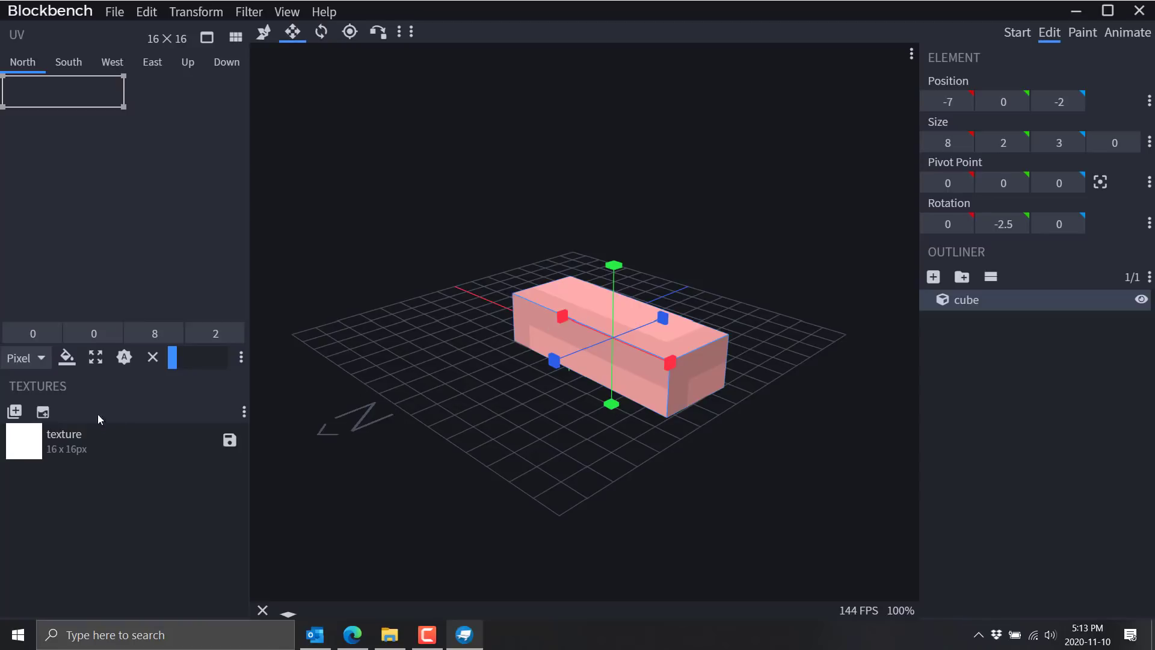
# Step: Apply the new texture to the cube's top face, north face and near end face
pyautogui.moveTo(23, 440); pyautogui.dragTo(625, 307)
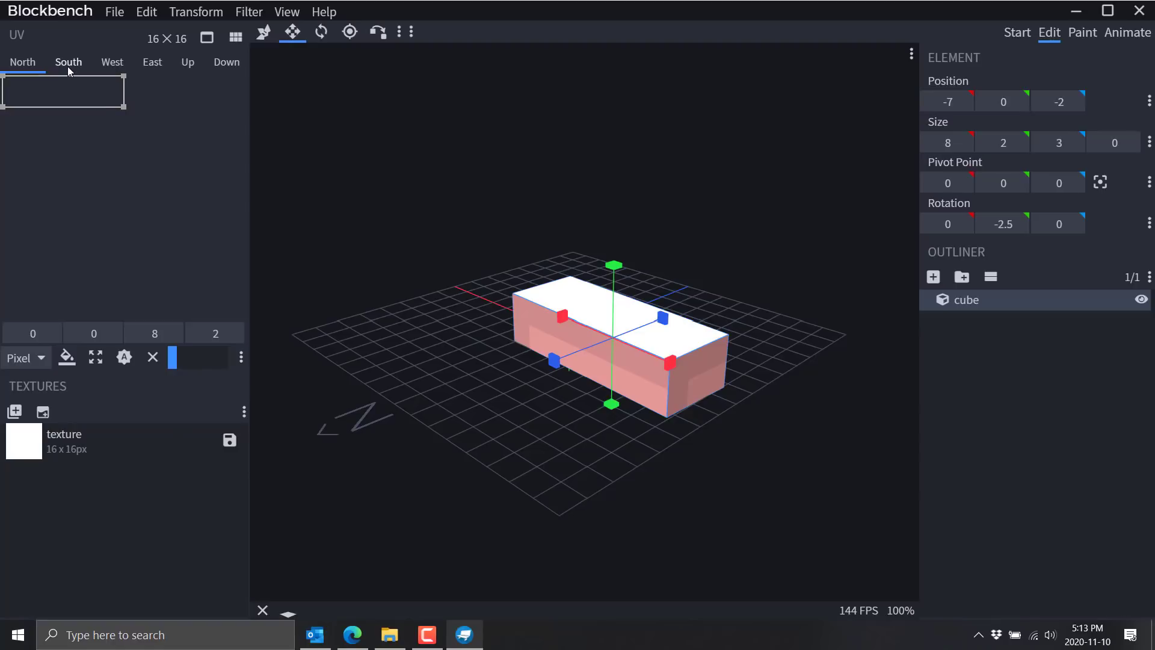
pyautogui.click(110, 65)
pyautogui.click(152, 63)
pyautogui.click(188, 63)
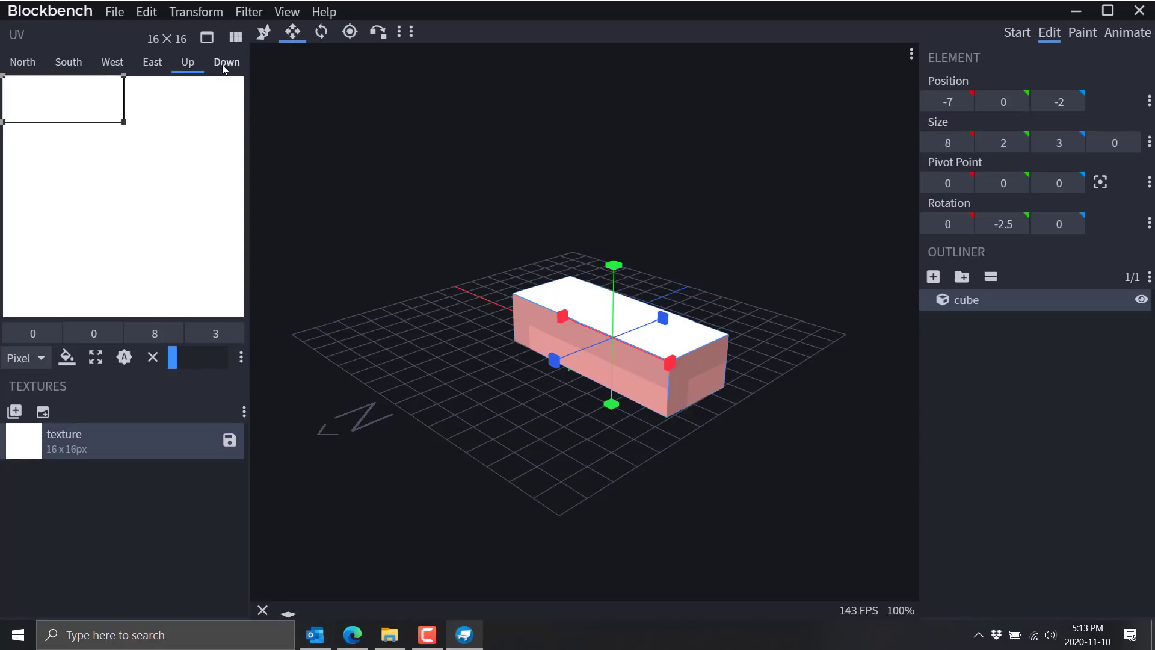
pyautogui.click(112, 62)
pyautogui.moveTo(24, 441); pyautogui.dragTo(558, 334)
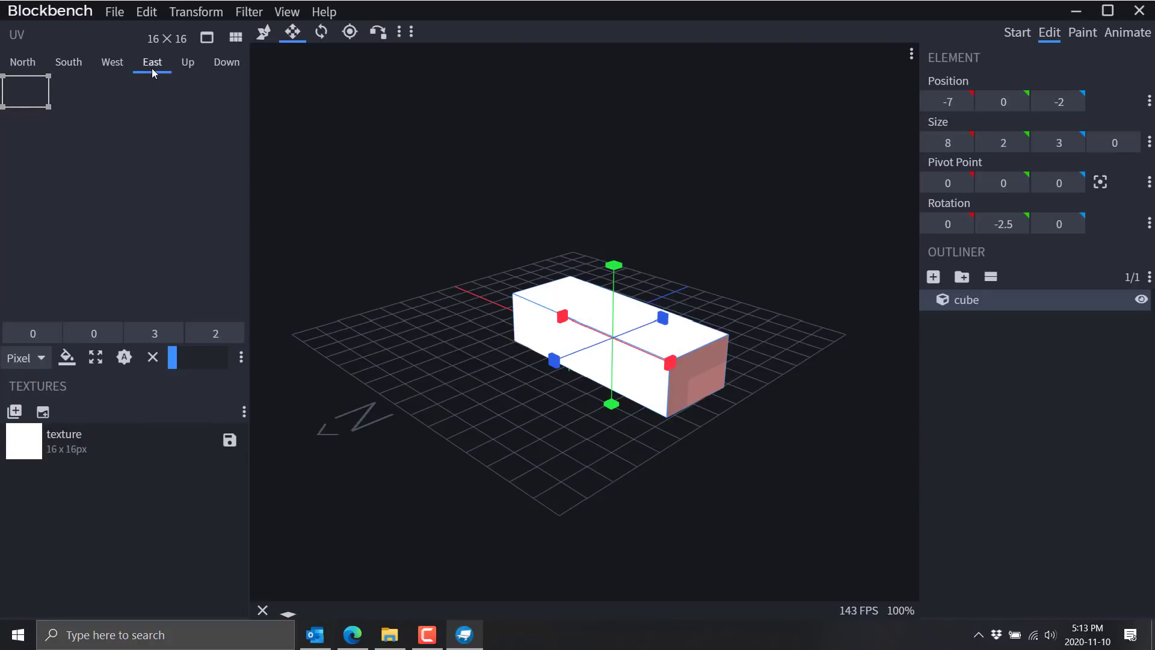
pyautogui.click(22, 62)
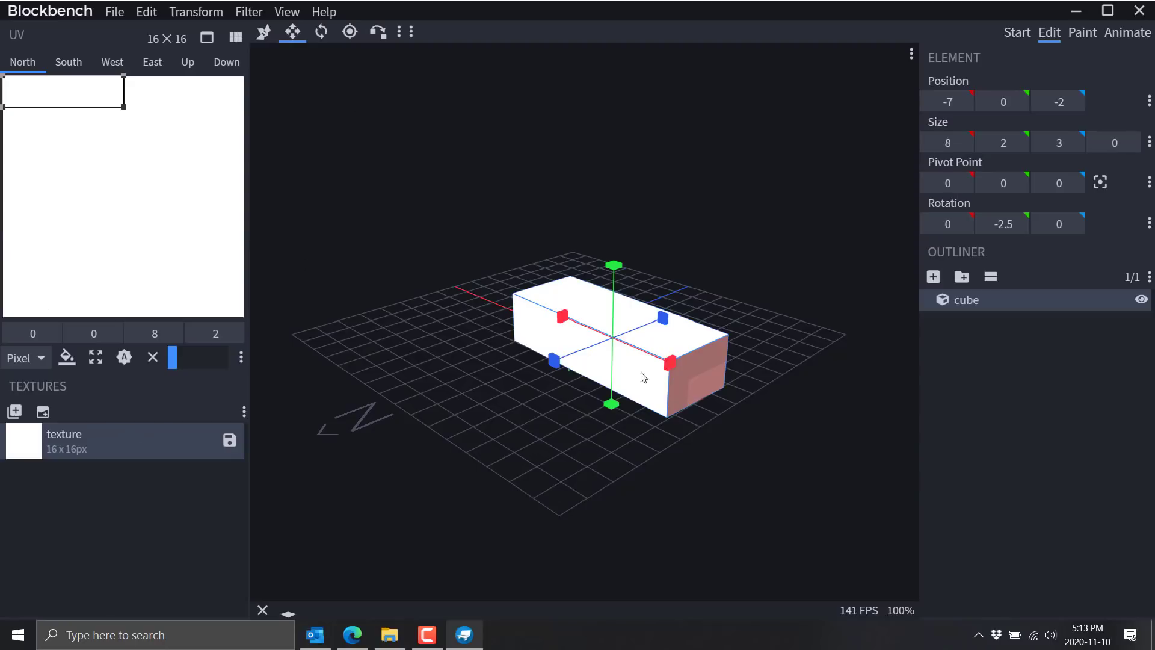
pyautogui.moveTo(56, 439); pyautogui.dragTo(722, 379)
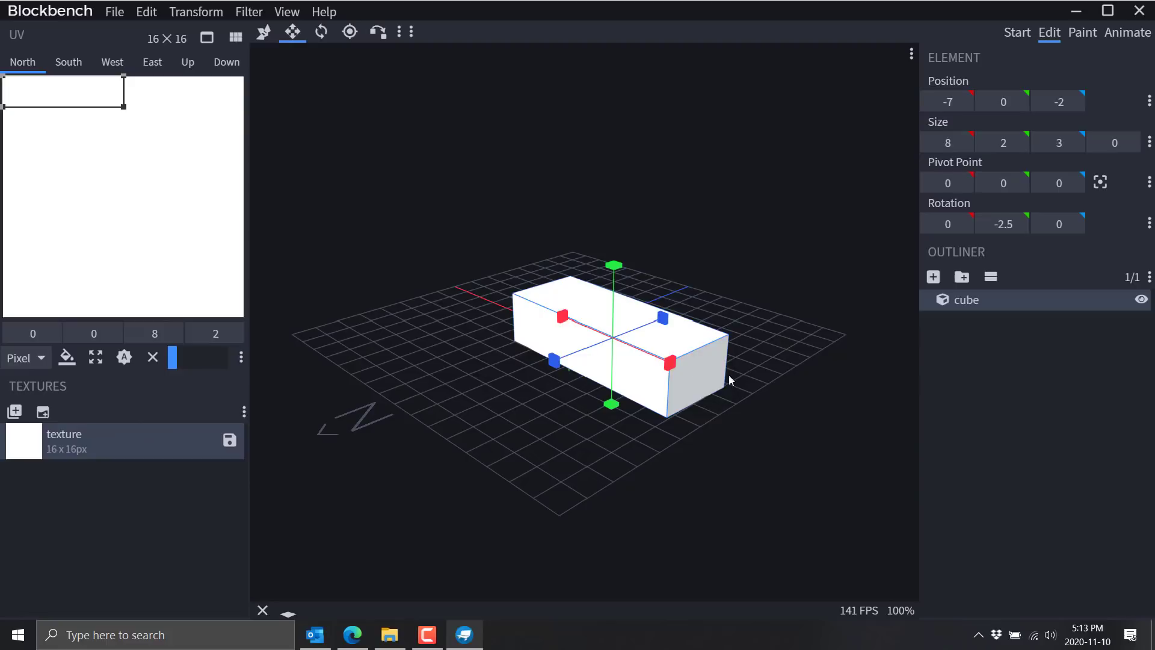
# Step: Apply the texture to the cube's three remaining faces, including the underside
pyautogui.moveTo(284, 513); pyautogui.dragTo(189, 402)
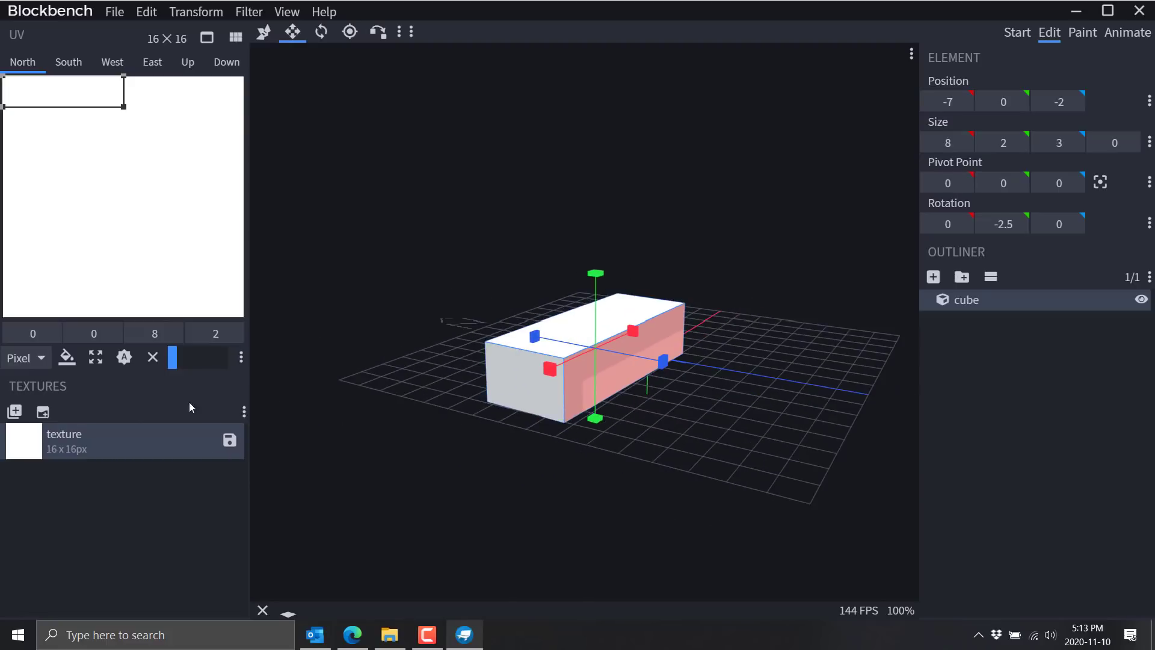
pyautogui.moveTo(34, 451); pyautogui.dragTo(215, 328)
pyautogui.moveTo(57, 440); pyautogui.dragTo(665, 475)
pyautogui.moveTo(44, 440); pyautogui.dragTo(634, 340)
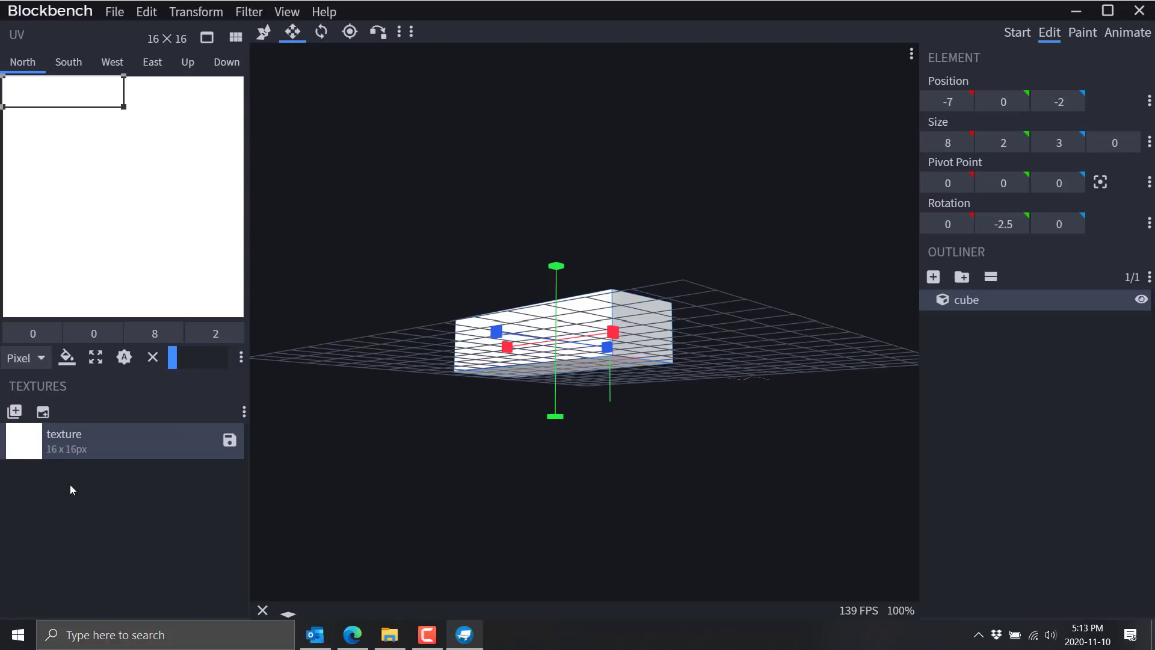
pyautogui.moveTo(509, 490); pyautogui.dragTo(543, 517)
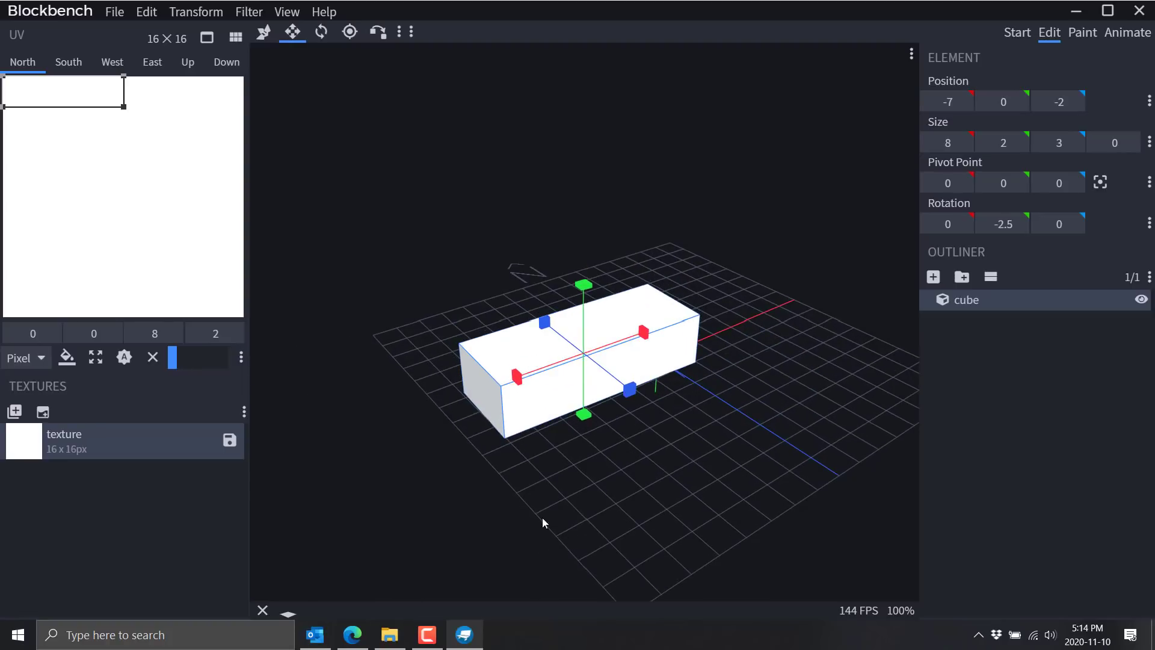
# Step: In the full UV editor, shift the South face's mapping 1 pixel horizontally and resize the East face's mapping to 3 by 3
pyautogui.click(237, 40)
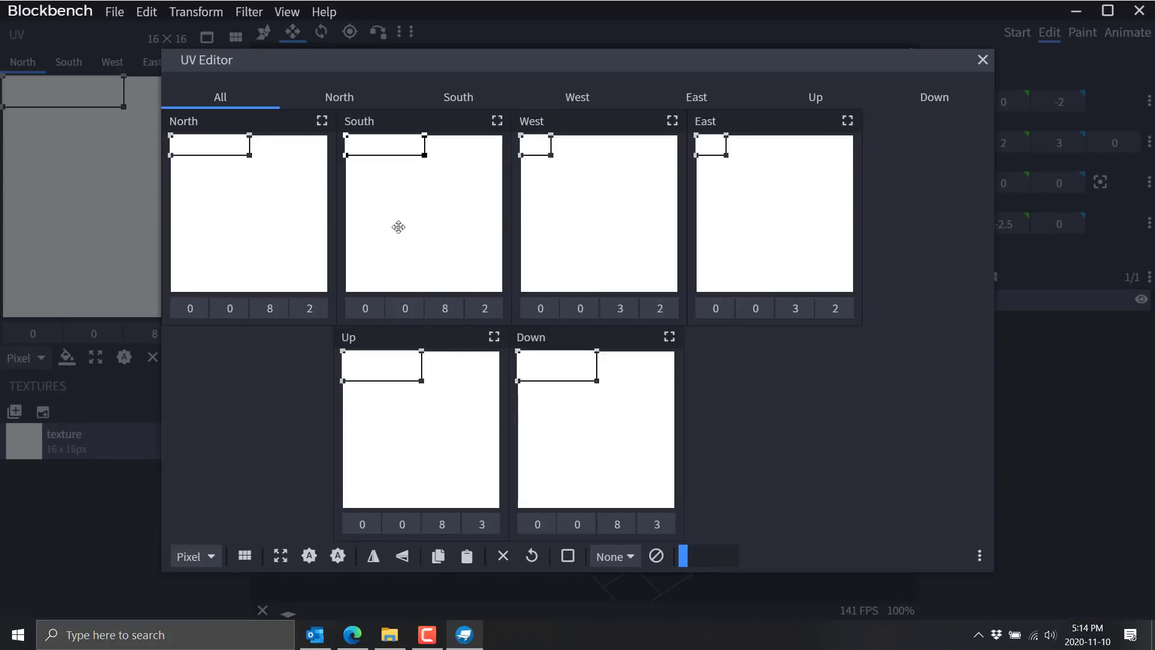
pyautogui.moveTo(436, 225); pyautogui.dragTo(445, 209)
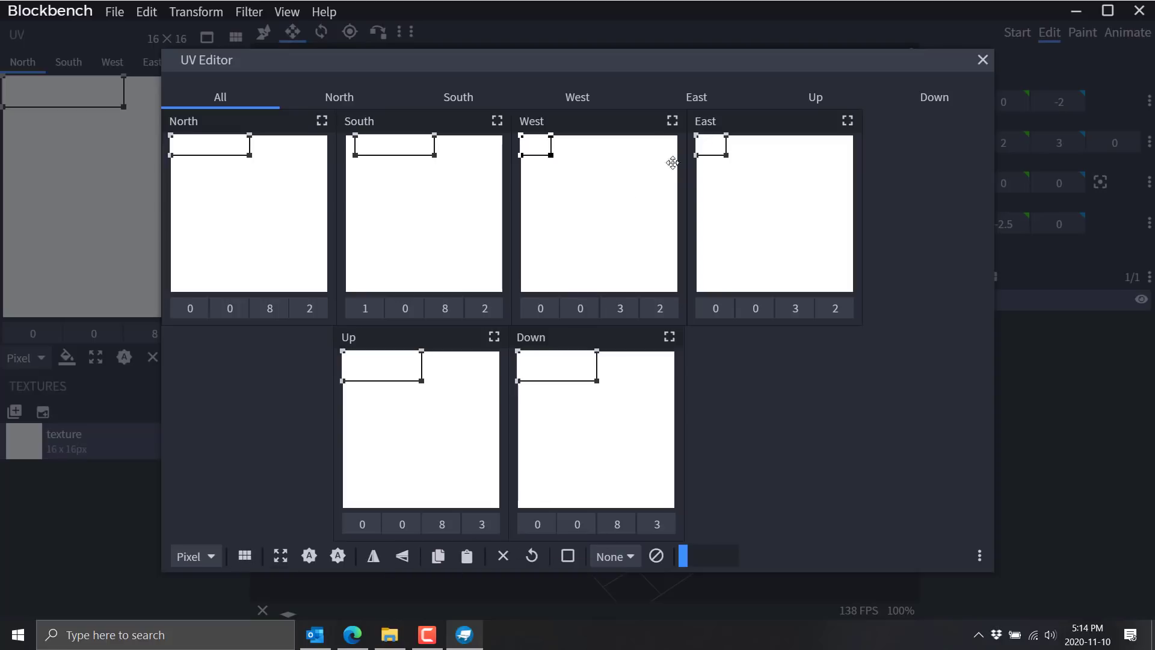
pyautogui.moveTo(726, 156); pyautogui.dragTo(746, 175)
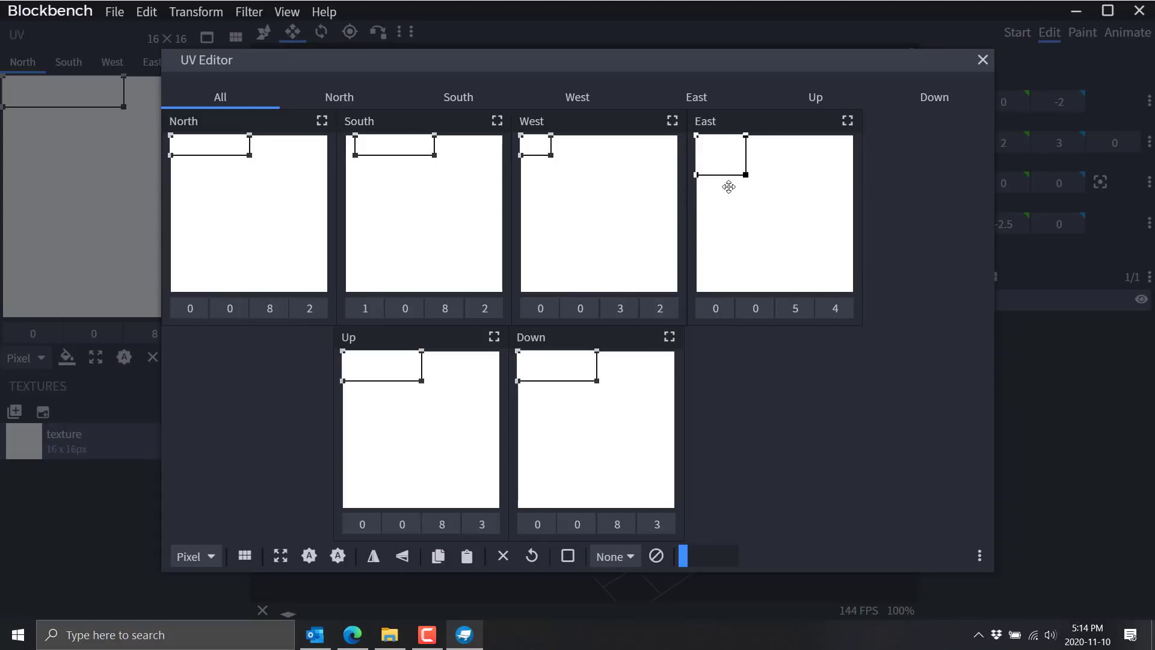
pyautogui.moveTo(745, 175); pyautogui.dragTo(727, 170)
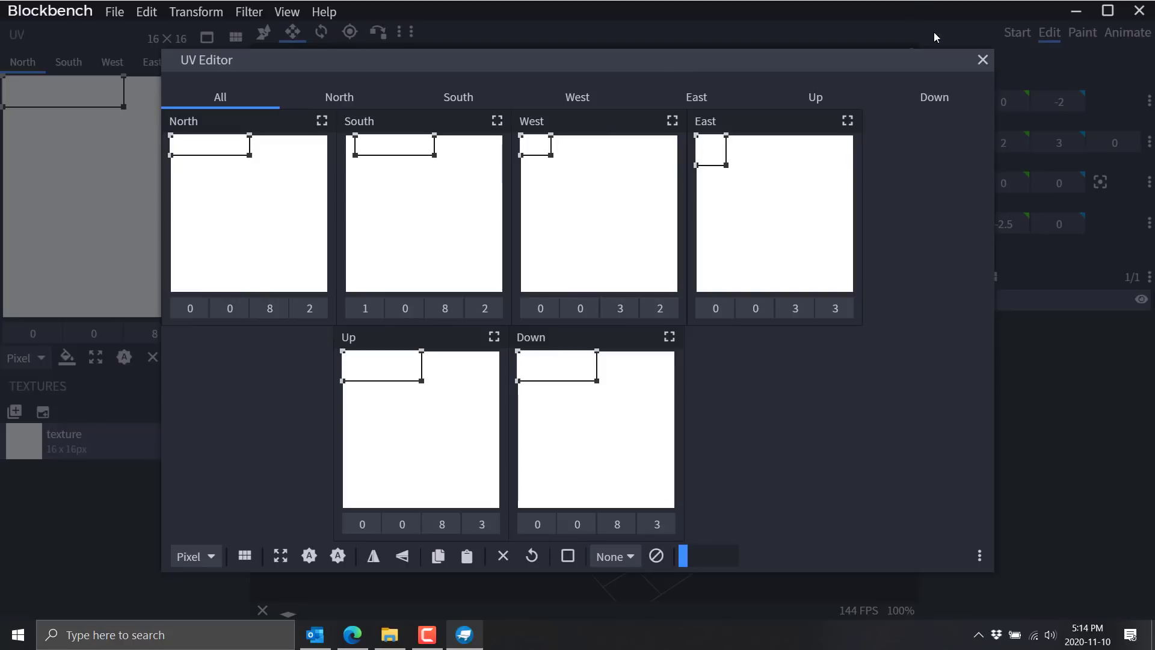
pyautogui.click(982, 60)
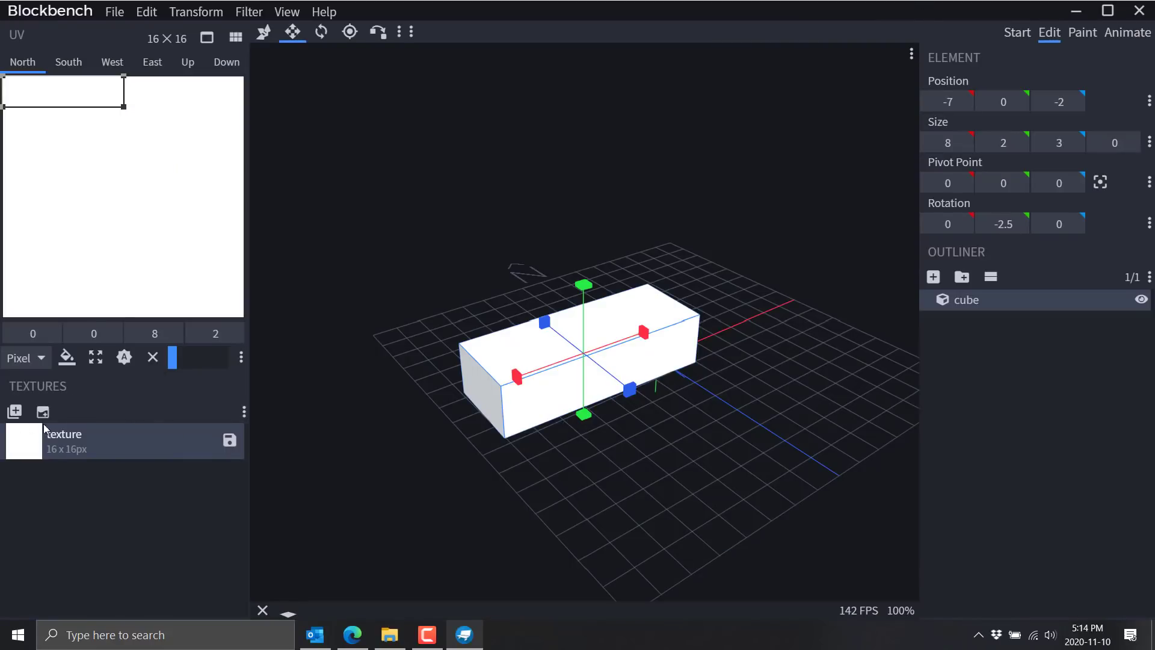
# Step: In Paint mode, brush the cube's top, long side and end faces completely red with colour #d40808
pyautogui.click(1082, 32)
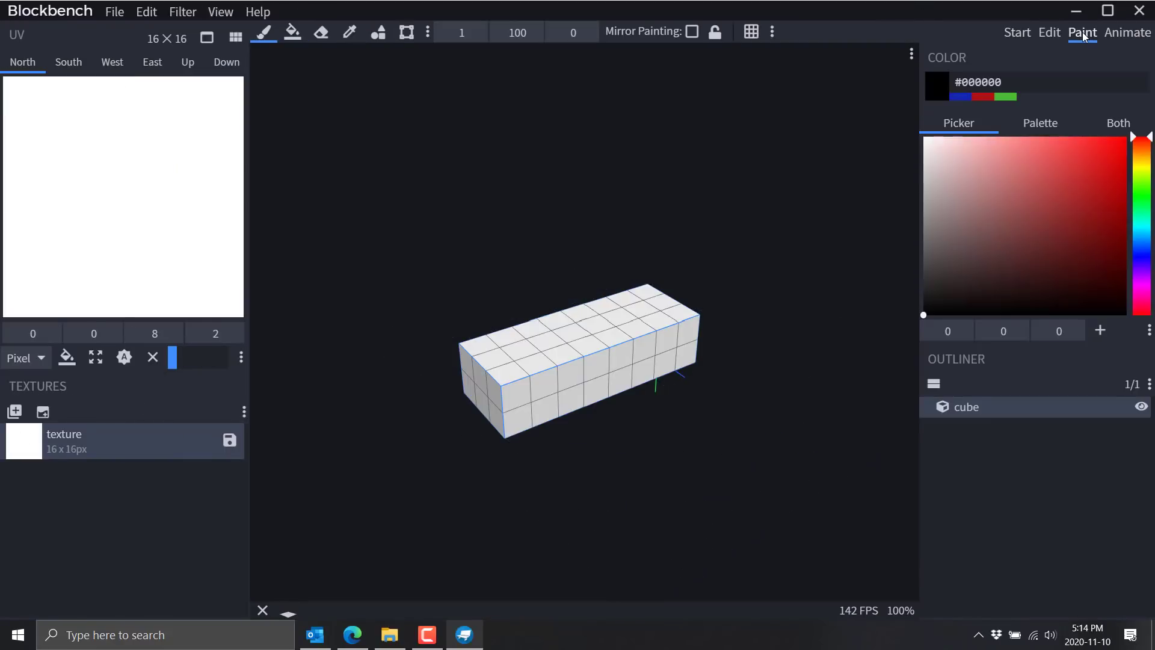
pyautogui.click(1119, 166)
pyautogui.moveTo(615, 329)
pyautogui.mouseDown()
pyautogui.moveTo(578, 351)
pyautogui.moveTo(513, 333)
pyautogui.moveTo(621, 315)
pyautogui.moveTo(654, 328)
pyautogui.moveTo(646, 300)
pyautogui.moveTo(577, 335)
pyautogui.moveTo(583, 382)
pyautogui.moveTo(554, 383)
pyautogui.moveTo(543, 400)
pyautogui.moveTo(489, 399)
pyautogui.moveTo(519, 402)
pyautogui.moveTo(504, 360)
pyautogui.moveTo(475, 341)
pyautogui.mouseUp()
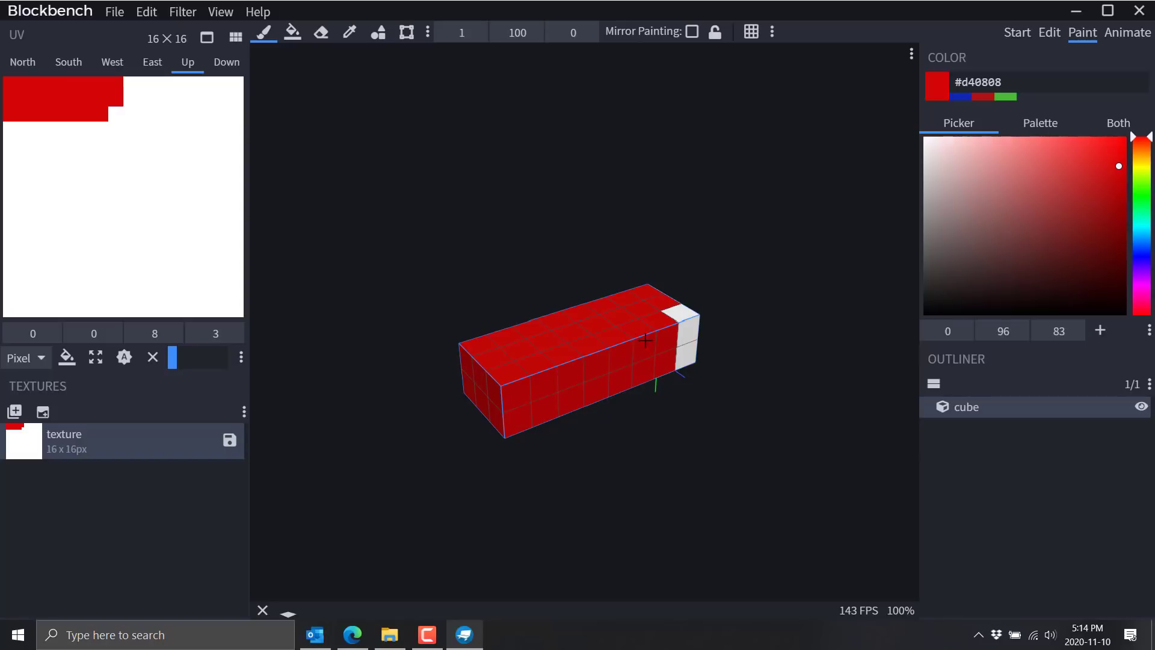
pyautogui.moveTo(645, 340); pyautogui.dragTo(654, 381)
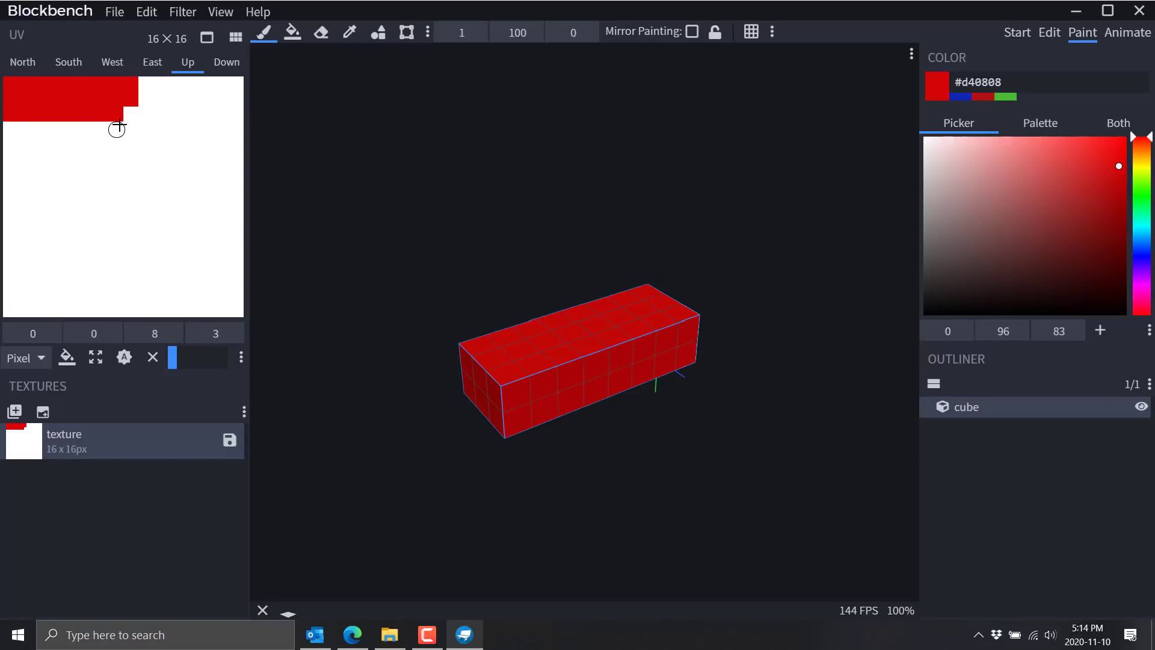
pyautogui.click(695, 349)
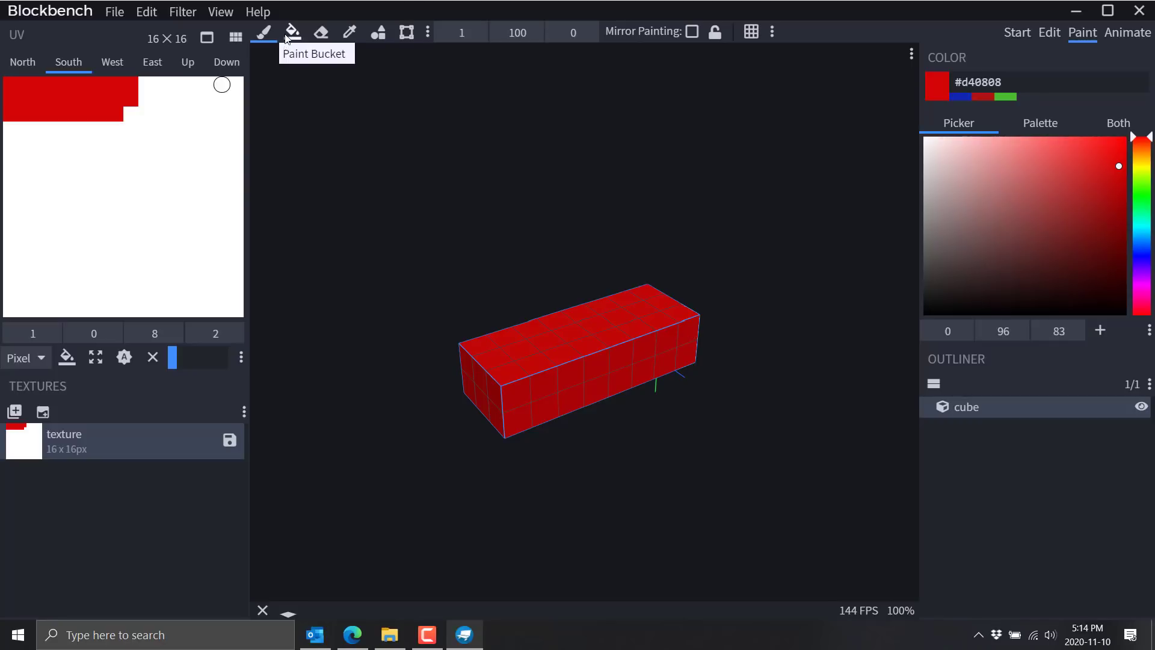
pyautogui.click(408, 34)
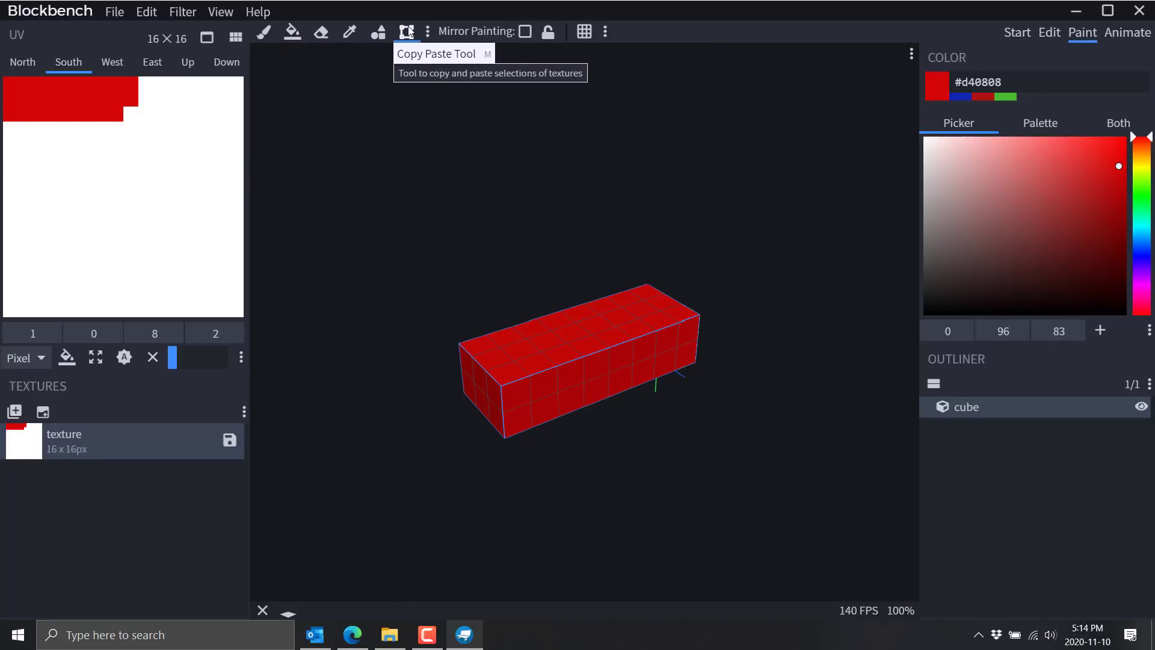
pyautogui.click(235, 40)
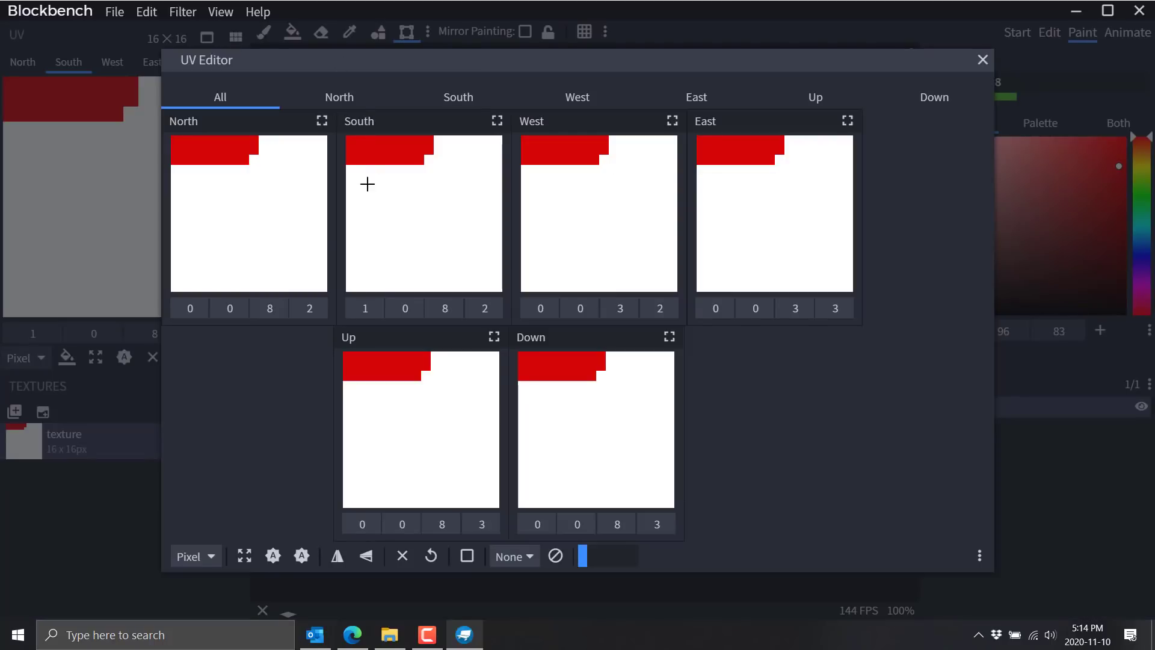
pyautogui.moveTo(299, 193); pyautogui.dragTo(276, 191)
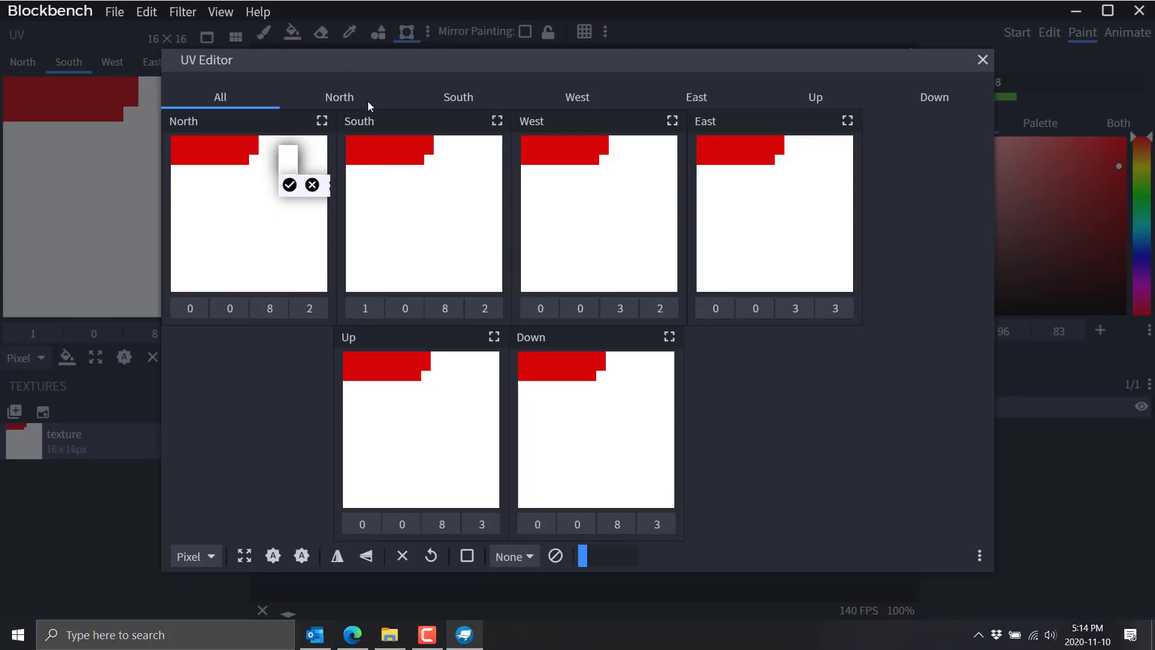
pyautogui.click(1027, 175)
# Step: Set the paint colour to #bf2d2d and maximize the UV mapping of all six cube faces to 16 by 16
pyautogui.click(1079, 181)
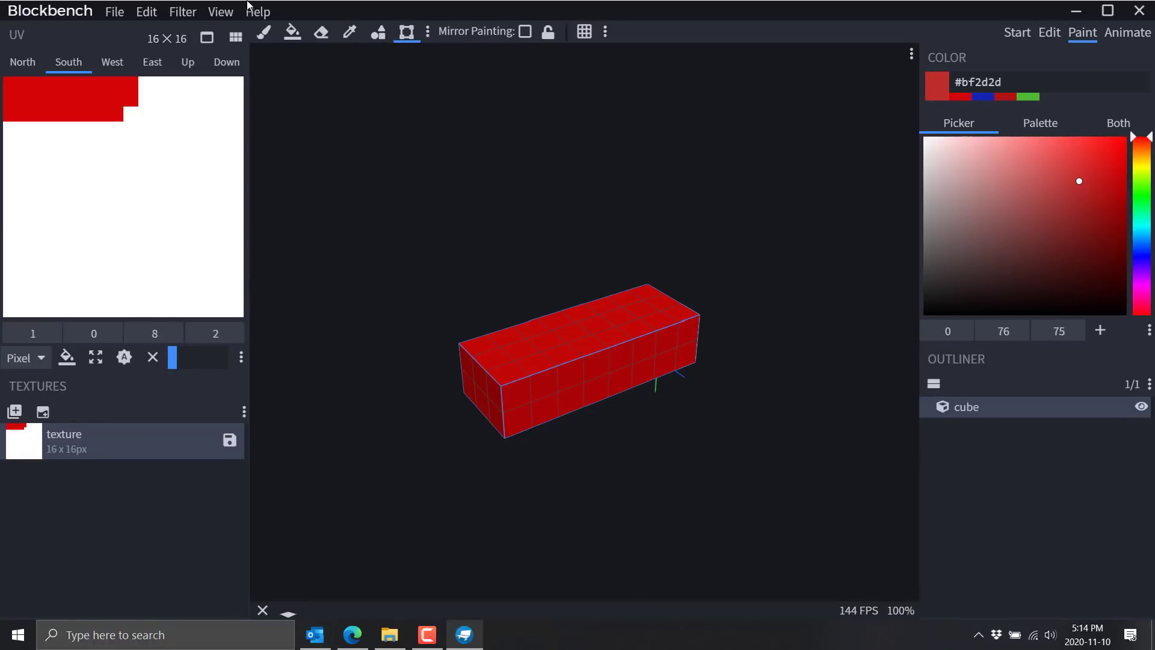
pyautogui.click(235, 38)
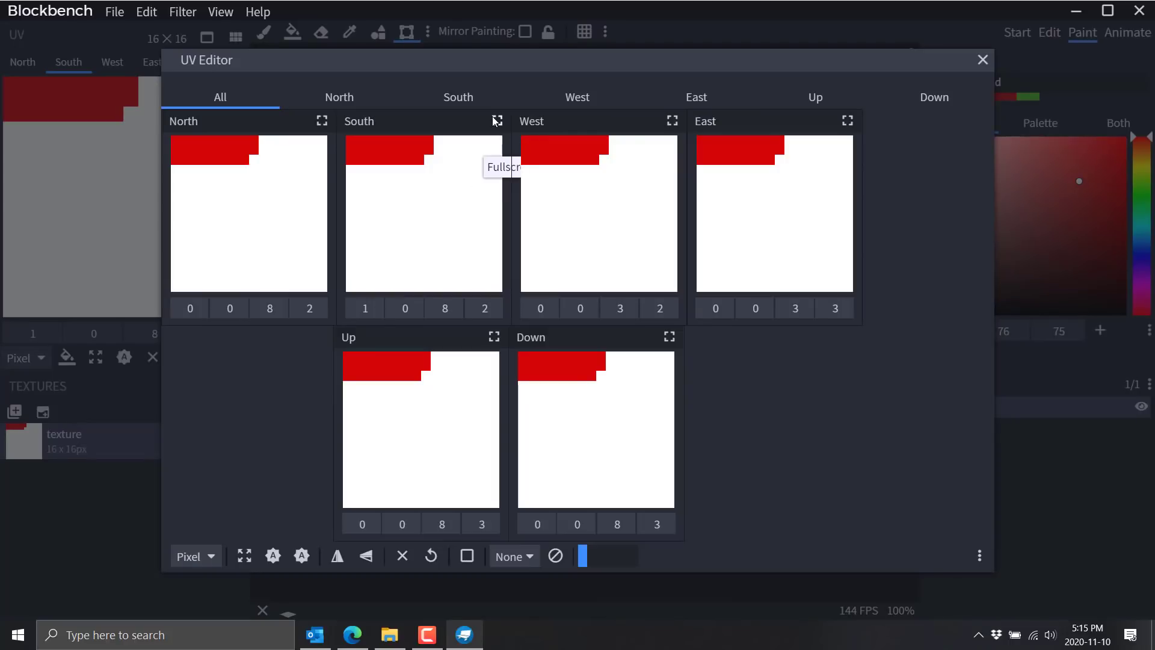
pyautogui.click(242, 553)
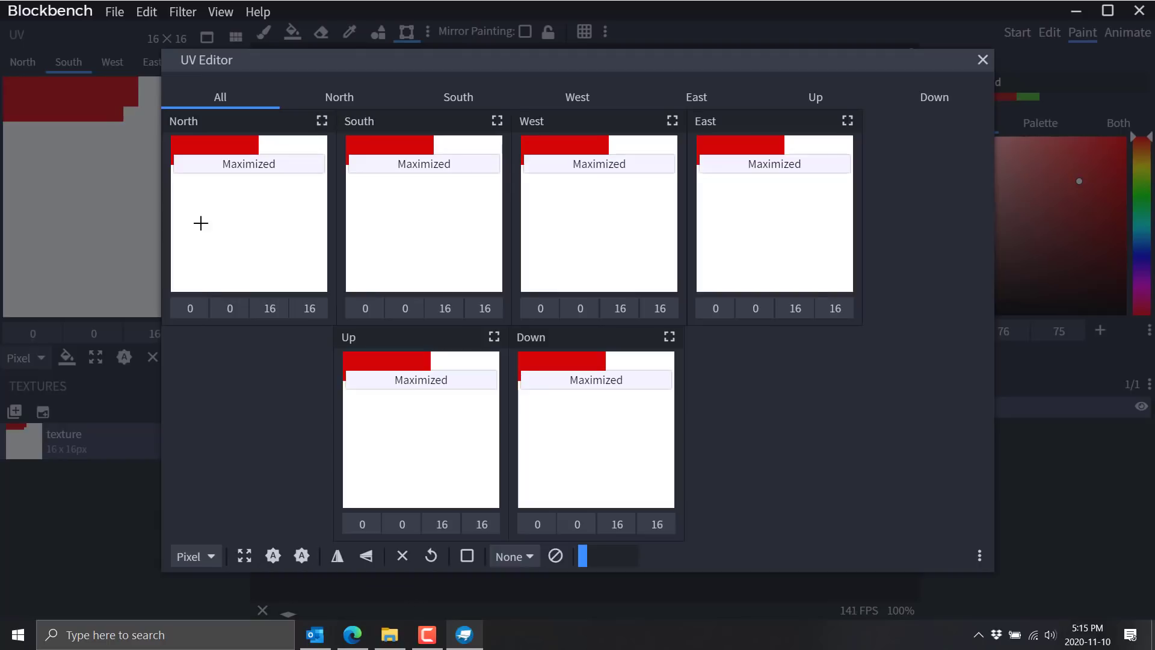
pyautogui.click(983, 59)
# Step: Scribble #bf2d2d brush strokes across the white area of the texture on the Up face
pyautogui.click(604, 330)
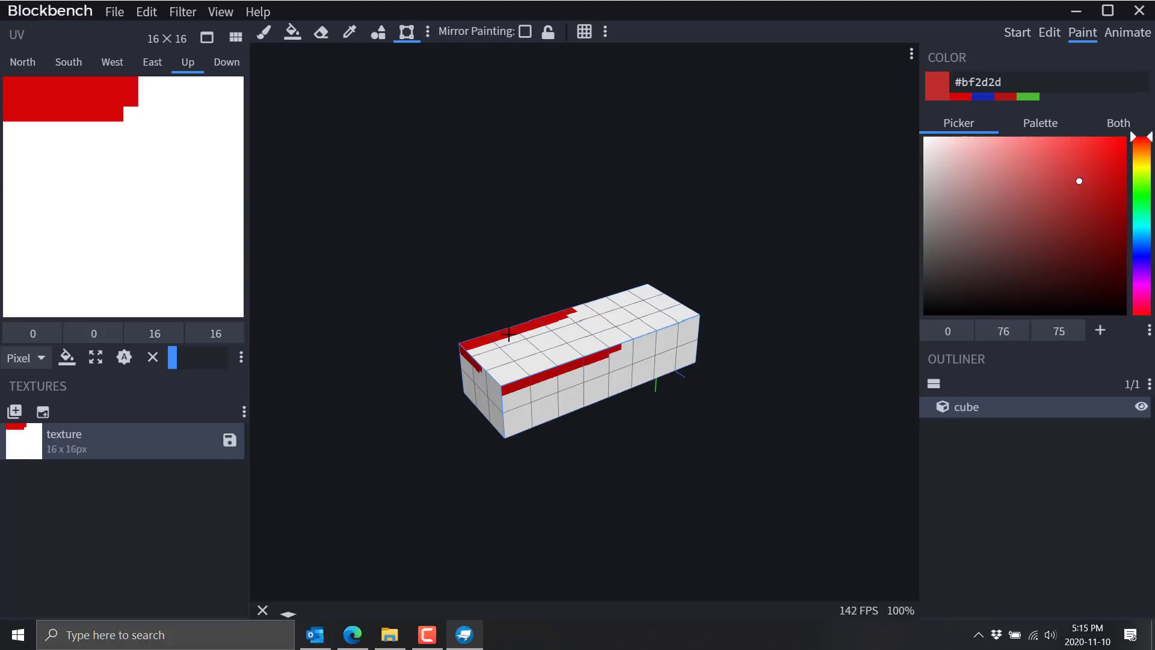
pyautogui.moveTo(68, 165)
pyautogui.mouseDown()
pyautogui.moveTo(195, 211)
pyautogui.moveTo(113, 160)
pyautogui.moveTo(143, 179)
pyautogui.moveTo(157, 213)
pyautogui.moveTo(96, 177)
pyautogui.moveTo(166, 132)
pyautogui.moveTo(193, 190)
pyautogui.moveTo(226, 161)
pyautogui.moveTo(198, 192)
pyautogui.moveTo(99, 247)
pyautogui.moveTo(87, 161)
pyautogui.moveTo(67, 225)
pyautogui.moveTo(72, 260)
pyautogui.moveTo(19, 280)
pyautogui.moveTo(11, 325)
pyautogui.moveTo(144, 278)
pyautogui.mouseUp()
pyautogui.press('b')
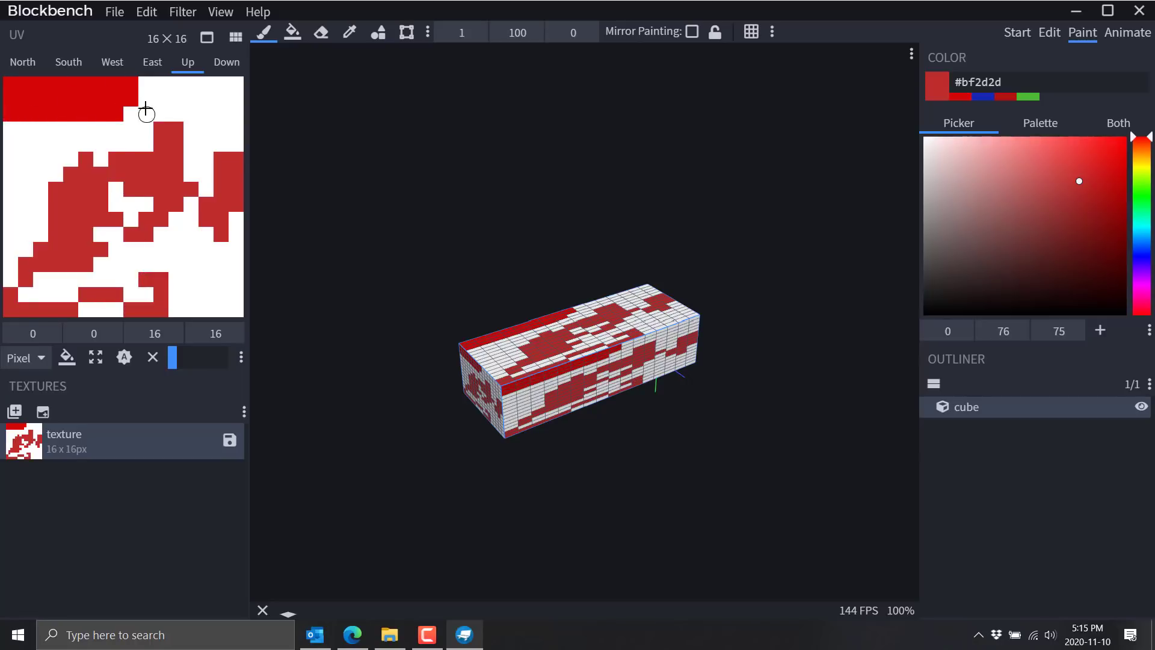
pyautogui.moveTo(220, 235)
pyautogui.mouseDown()
pyautogui.moveTo(204, 295)
pyautogui.moveTo(96, 210)
pyautogui.moveTo(26, 190)
pyautogui.moveTo(41, 189)
pyautogui.mouseUp()
# Step: Change the paint colour to blue #056491 and brush irregular patches over the middle and upper part of the texture
pyautogui.click(1145, 260)
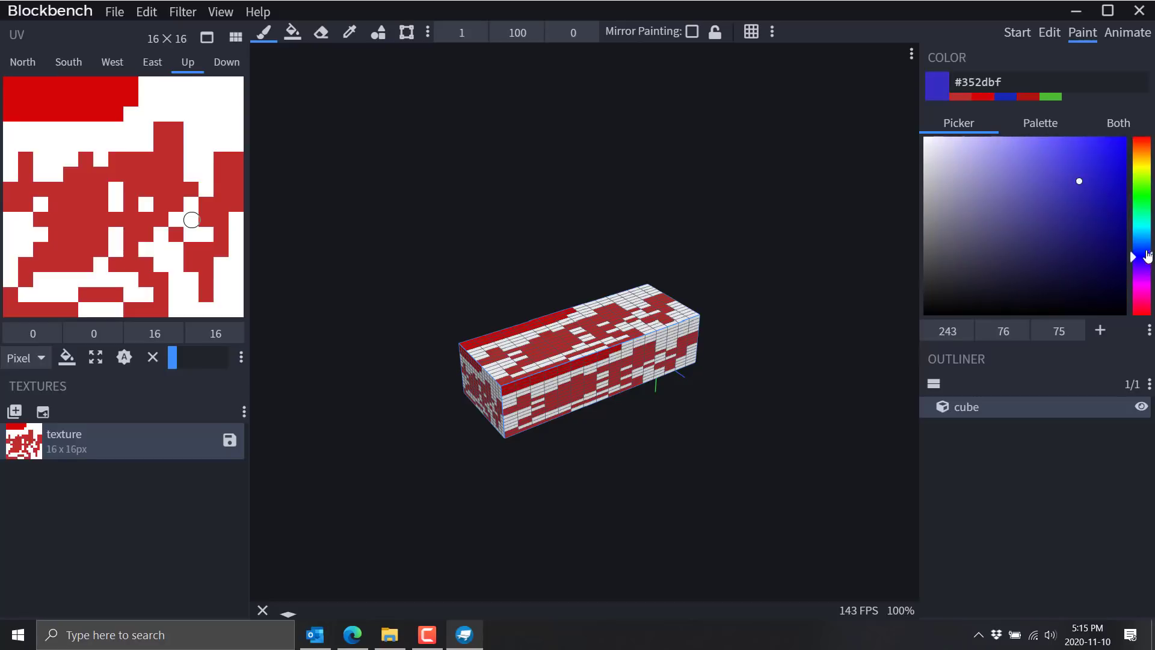
pyautogui.click(1145, 235)
pyautogui.moveTo(1121, 224); pyautogui.dragTo(1119, 213)
pyautogui.moveTo(24, 265)
pyautogui.mouseDown()
pyautogui.moveTo(173, 250)
pyautogui.moveTo(117, 219)
pyautogui.moveTo(79, 144)
pyautogui.moveTo(89, 167)
pyautogui.moveTo(153, 181)
pyautogui.mouseUp()
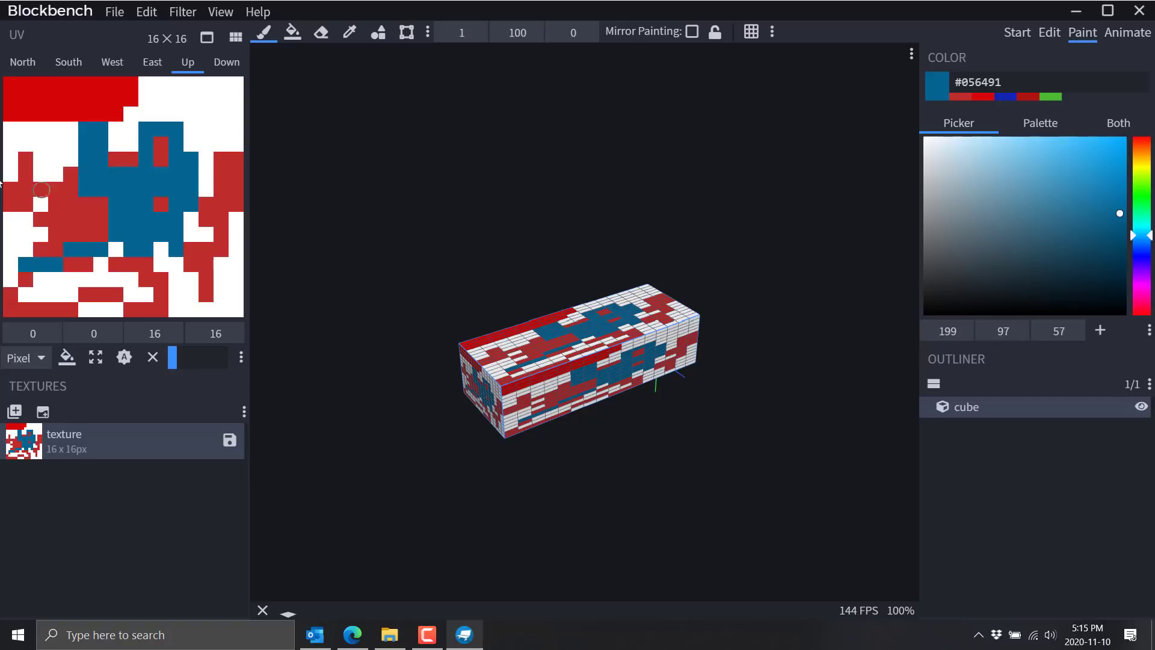
pyautogui.moveTo(39, 144); pyautogui.dragTo(70, 158)
pyautogui.click(190, 144)
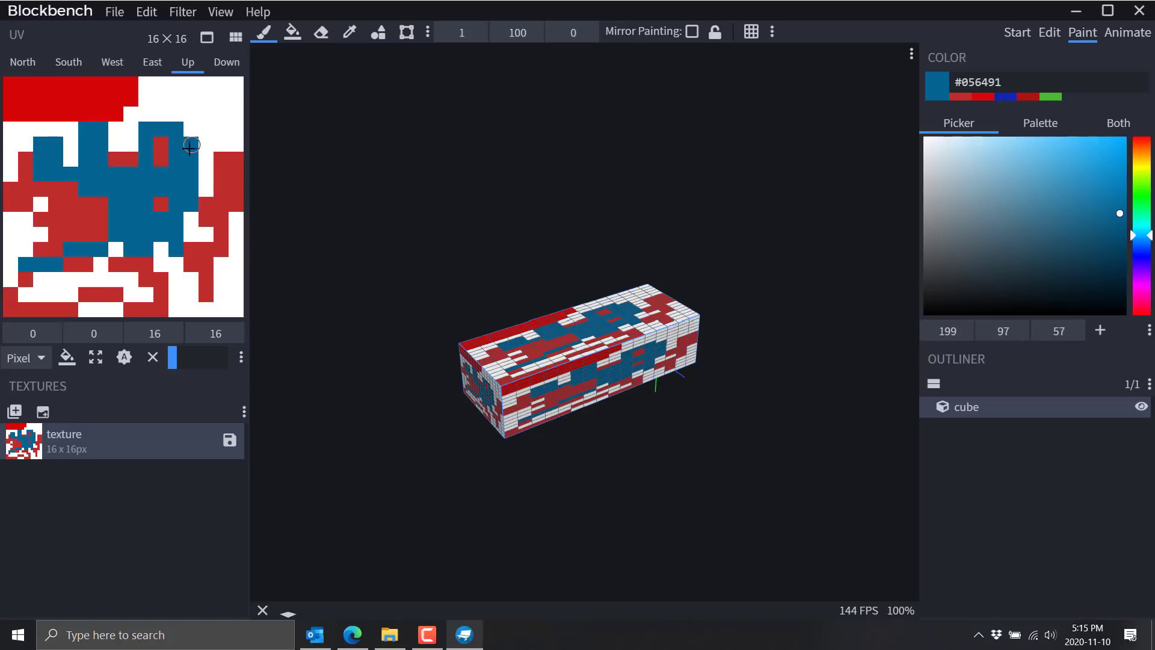
# Step: Change the paint colour to green #0b9105 and brush curved strokes around the blue area of the texture
pyautogui.moveTo(1151, 209); pyautogui.dragTo(1142, 194)
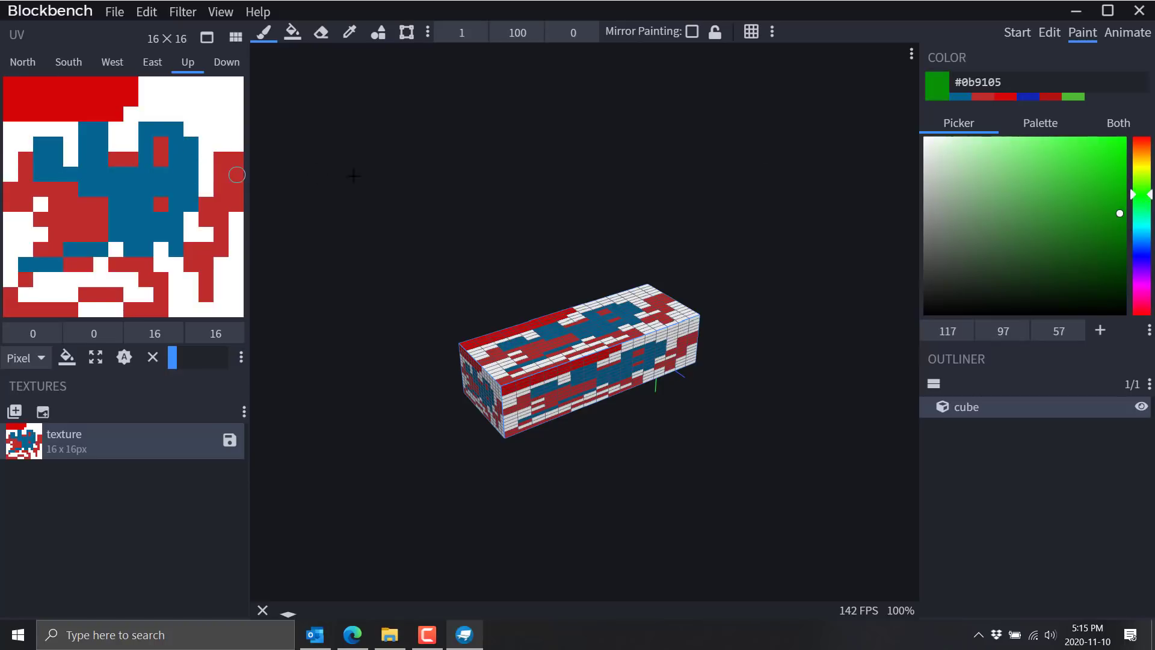
pyautogui.moveTo(205, 159)
pyautogui.mouseDown()
pyautogui.moveTo(169, 164)
pyautogui.moveTo(191, 188)
pyautogui.mouseUp()
pyautogui.moveTo(97, 160)
pyautogui.mouseDown()
pyautogui.moveTo(95, 187)
pyautogui.moveTo(86, 173)
pyautogui.moveTo(72, 221)
pyautogui.moveTo(44, 201)
pyautogui.moveTo(105, 275)
pyautogui.moveTo(204, 208)
pyautogui.moveTo(185, 253)
pyautogui.moveTo(62, 253)
pyautogui.moveTo(147, 265)
pyautogui.mouseUp()
# Step: View the painted cube from its end and return to the start screen
pyautogui.moveTo(719, 352)
pyautogui.mouseDown(button='right')
pyautogui.moveTo(647, 323)
pyautogui.moveTo(656, 253)
pyautogui.moveTo(650, 382)
pyautogui.mouseUp(button='right')
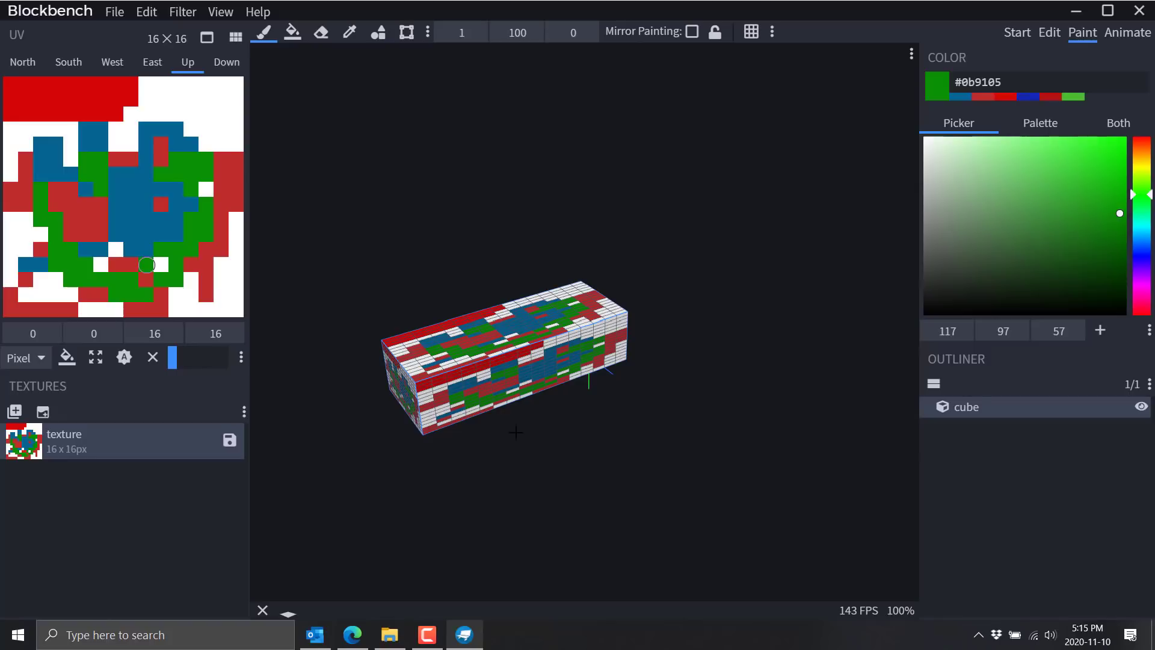
pyautogui.moveTo(515, 432); pyautogui.dragTo(638, 361)
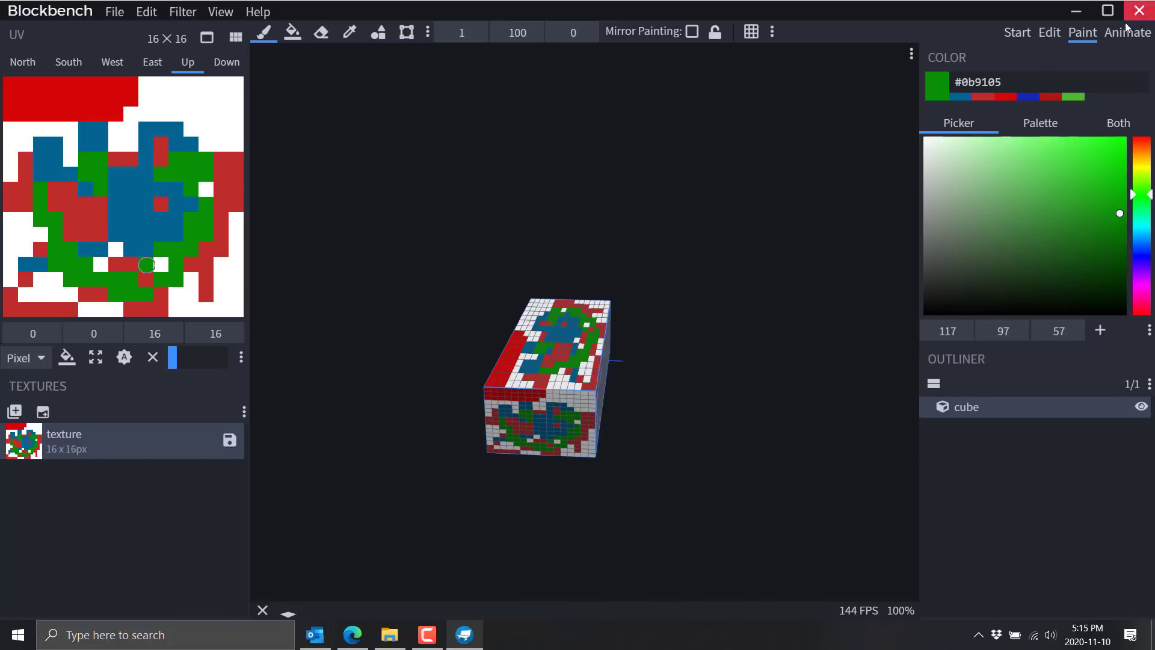
pyautogui.click(1019, 33)
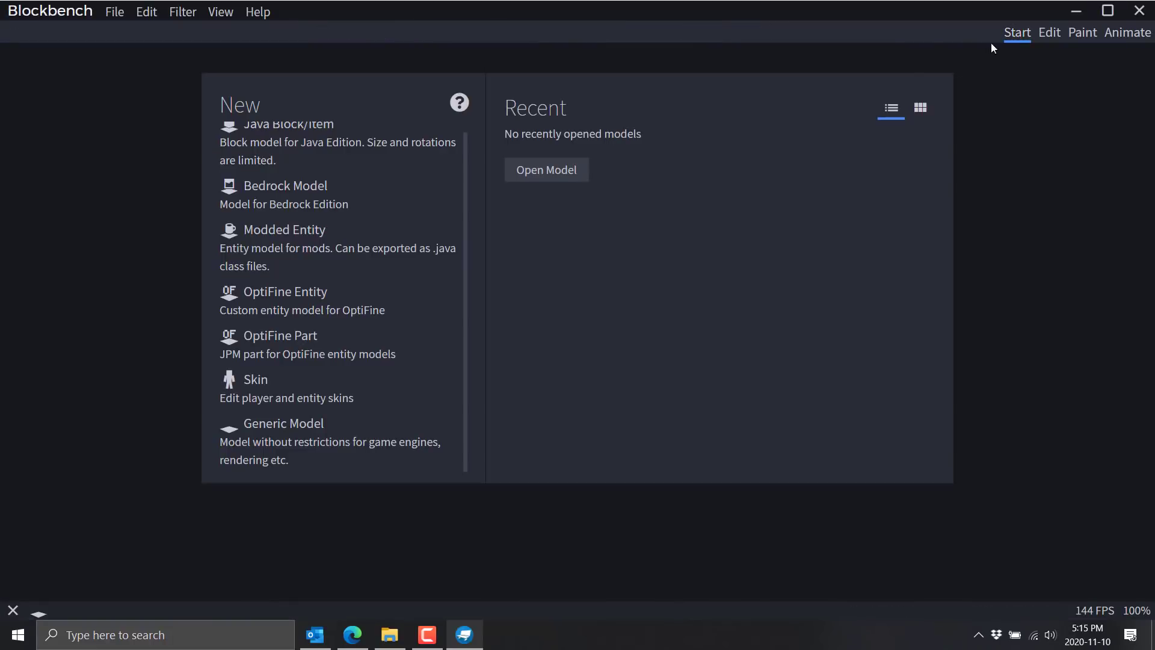
# Step: Return to model editing, add two nested groups to the outliner and name them wing and Basewing
pyautogui.click(1047, 33)
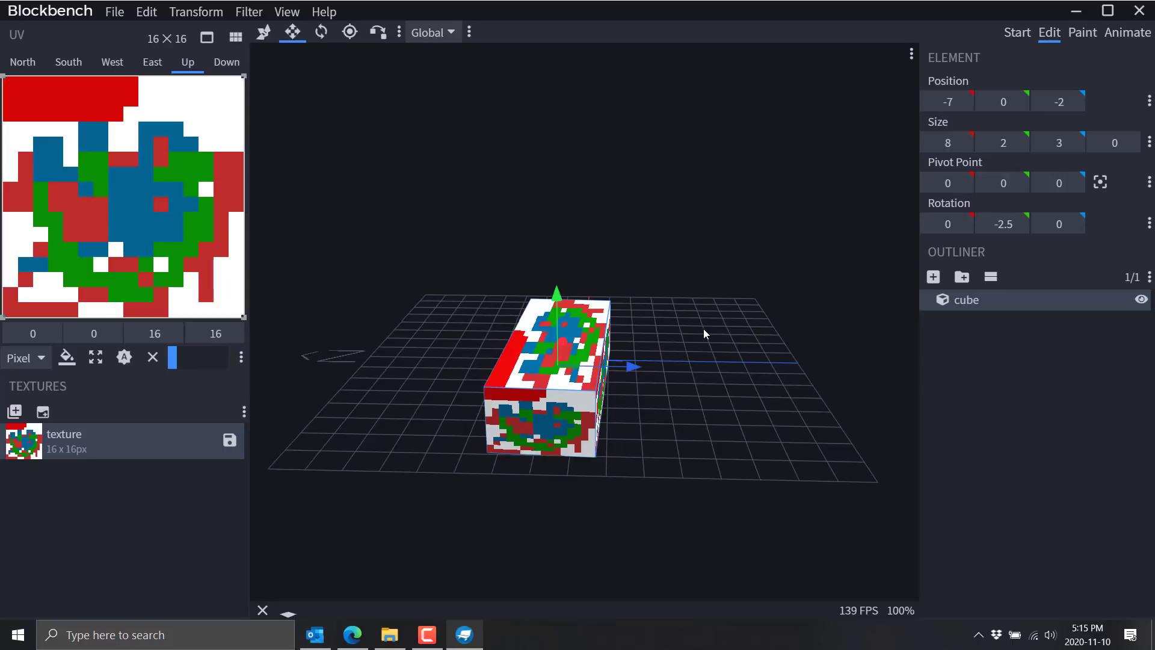
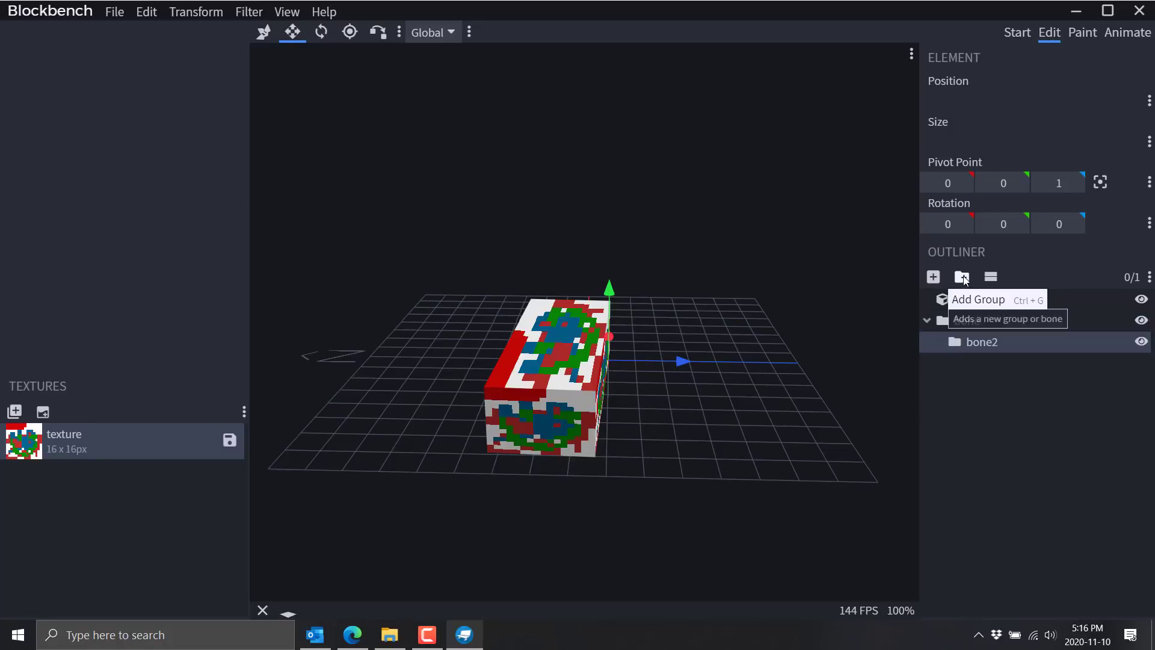
pyautogui.doubleClick(965, 323)
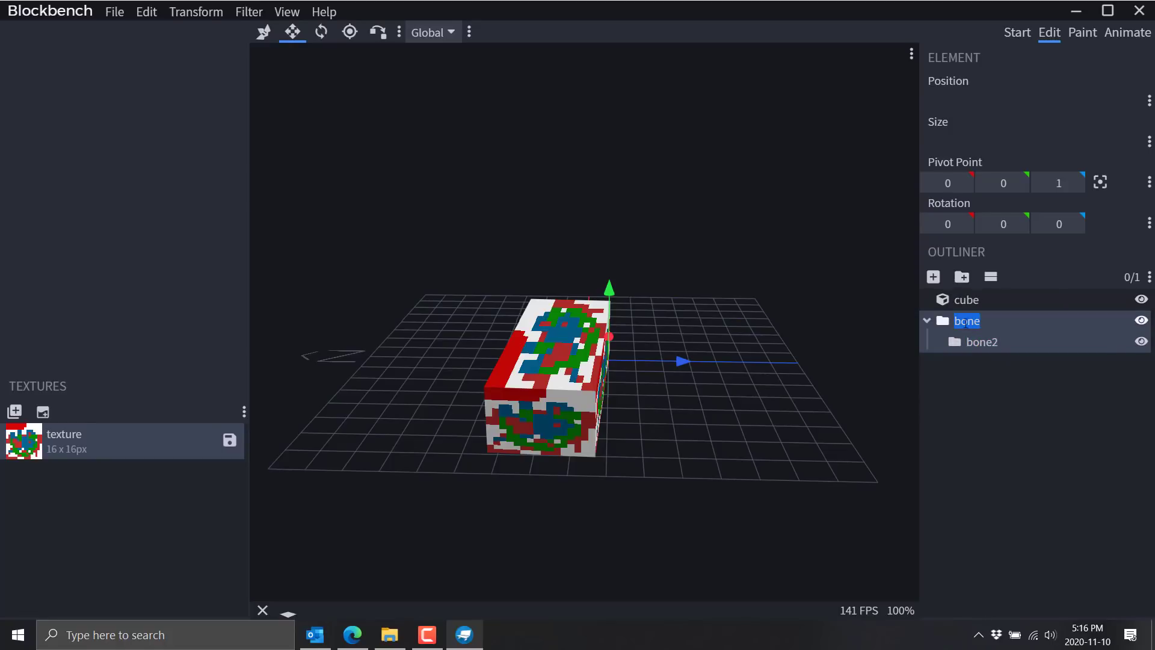
pyautogui.write('wing')
pyautogui.press('Return')
pyautogui.doubleClick(991, 341)
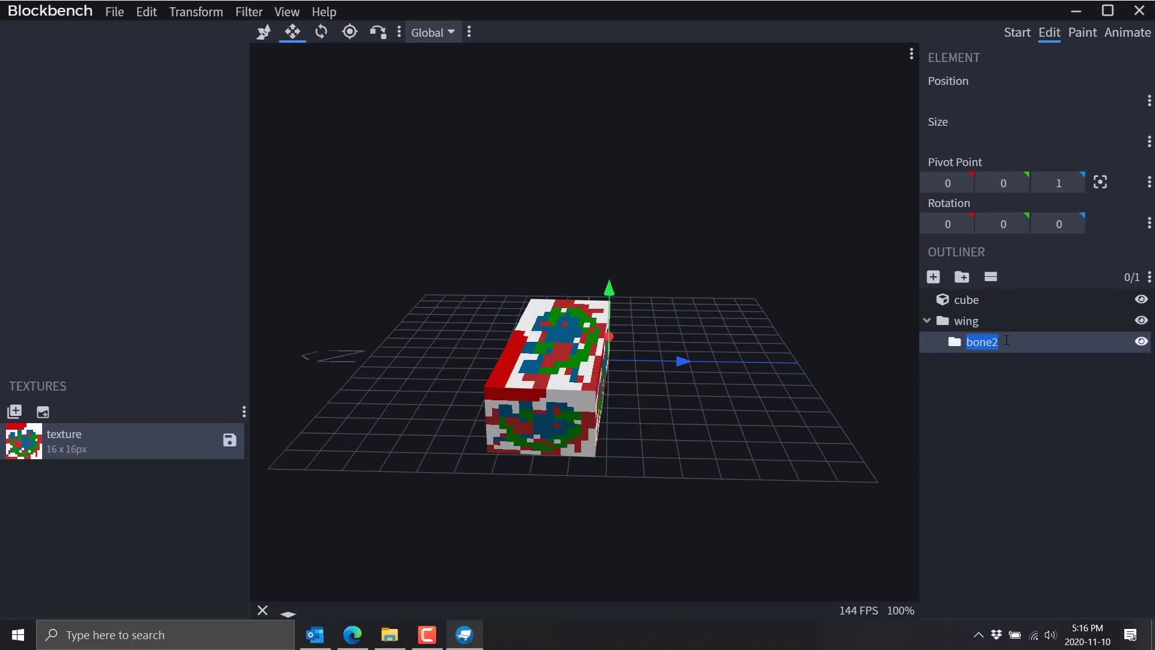
pyautogui.write('Basewing')
# Step: Add a third group nested inside Basewing and name it WingTip
pyautogui.click(962, 276)
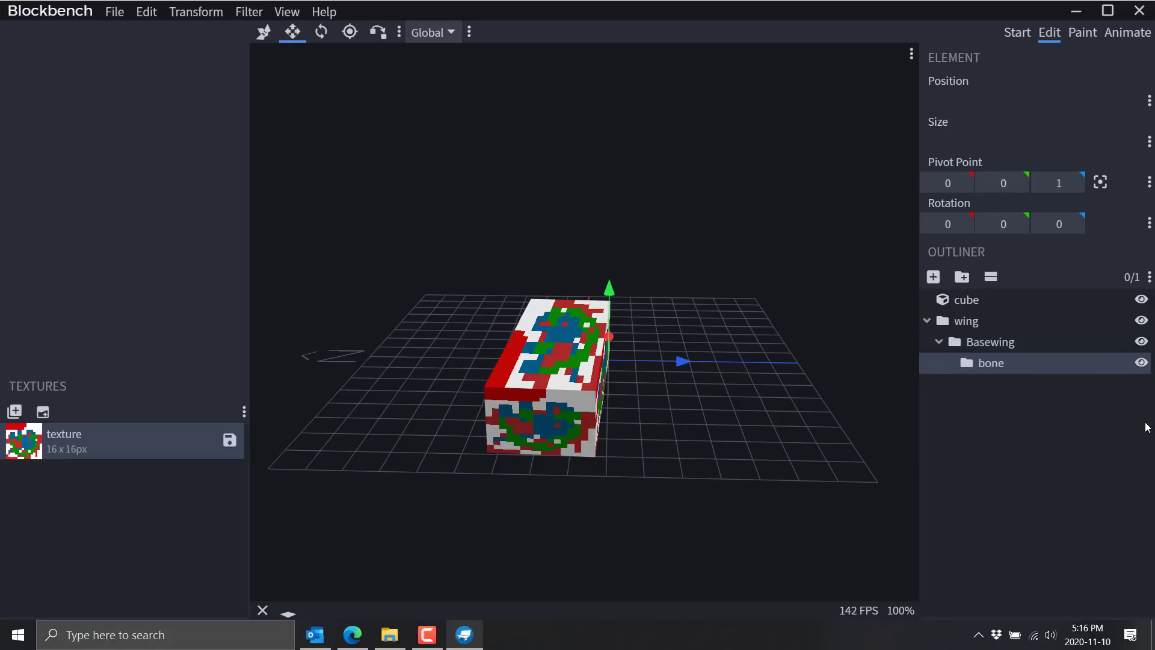
pyautogui.doubleClick(1002, 360)
pyautogui.write('WingTip')
# Step: Add a new cube inside the Basewing group
pyautogui.click(969, 320)
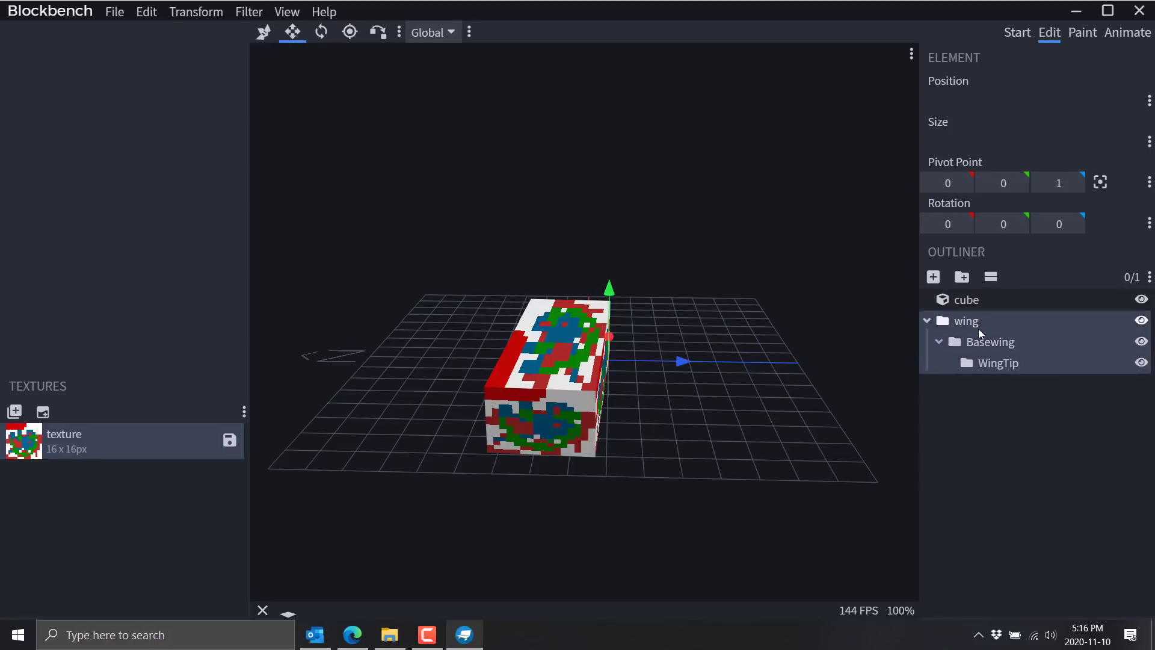
pyautogui.click(985, 342)
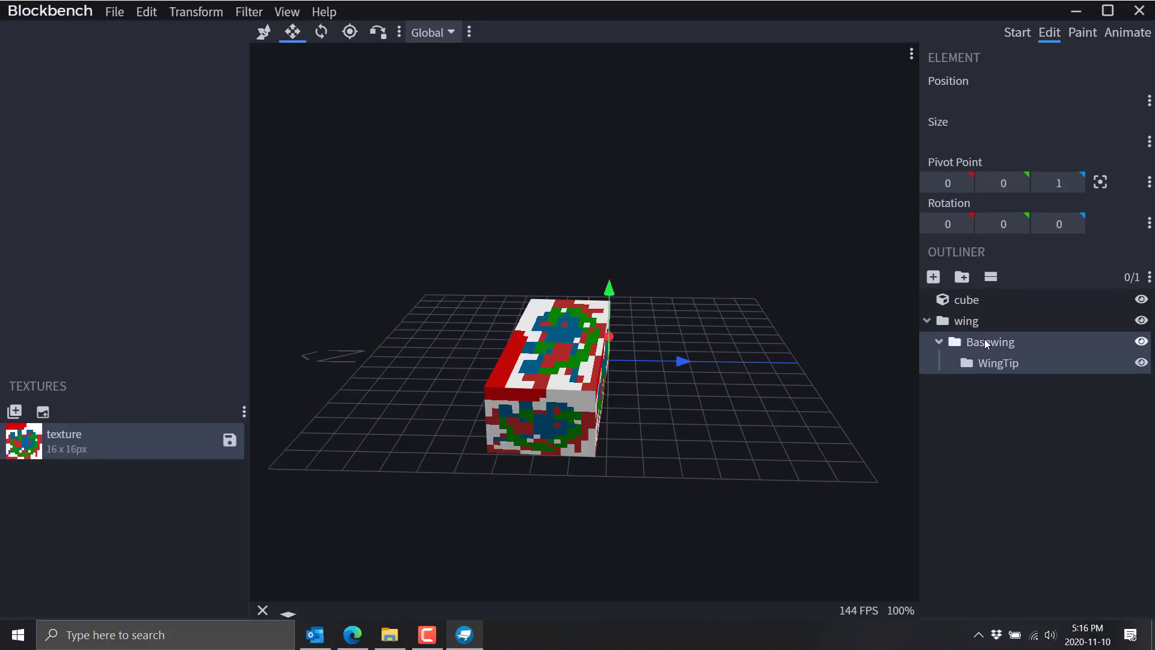
pyautogui.click(933, 276)
# Step: Move the Basewing cube to position -5, 1, 1 beside the painted block and resize it to 3 × 1 × 2
pyautogui.moveTo(689, 406); pyautogui.dragTo(632, 421, button='right')
pyautogui.press('s')
pyautogui.press('v')
pyautogui.press('s')
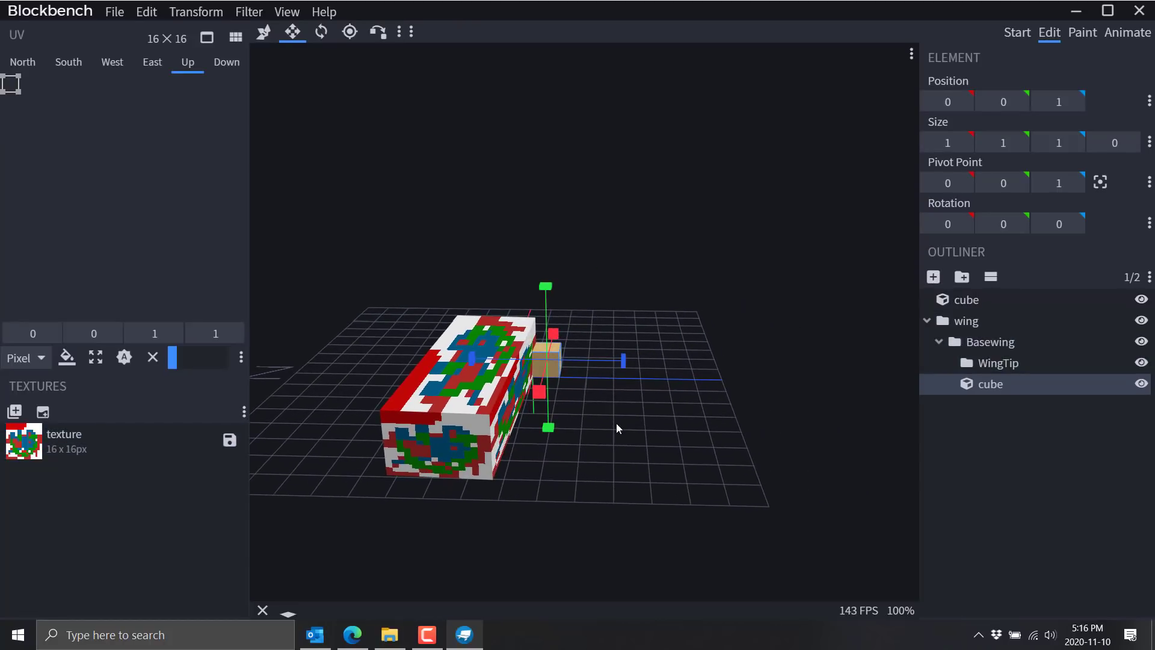
pyautogui.press('v')
pyautogui.moveTo(559, 445); pyautogui.dragTo(518, 455, button='right')
pyautogui.press('s')
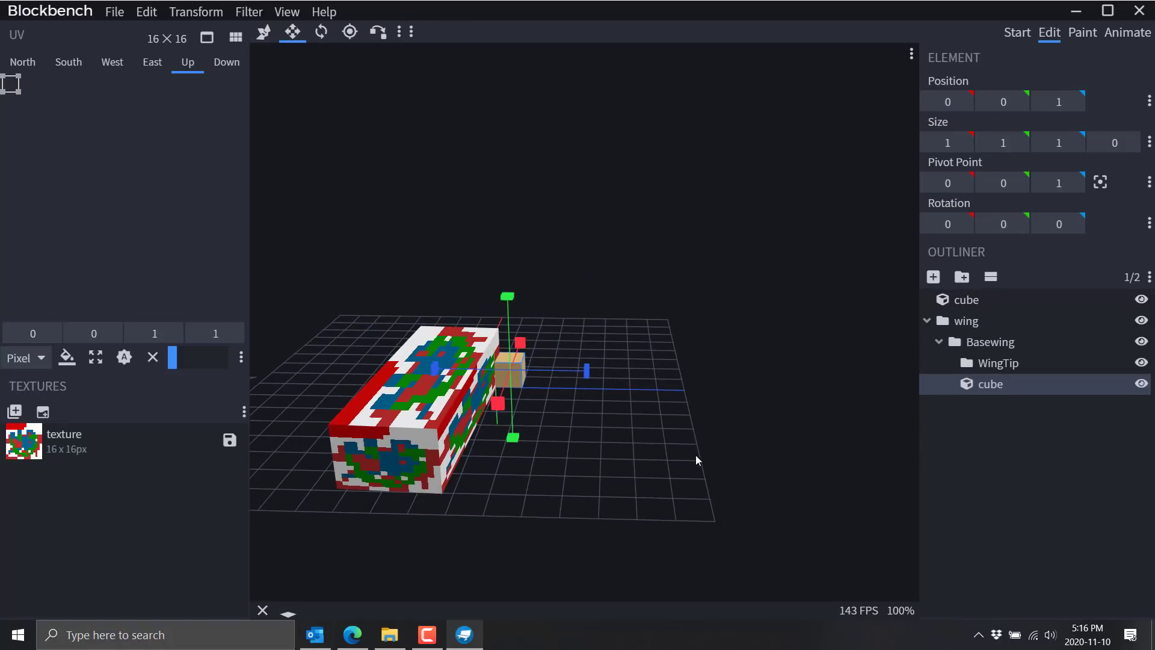
pyautogui.press('v')
pyautogui.moveTo(684, 486); pyautogui.dragTo(760, 490, button='right')
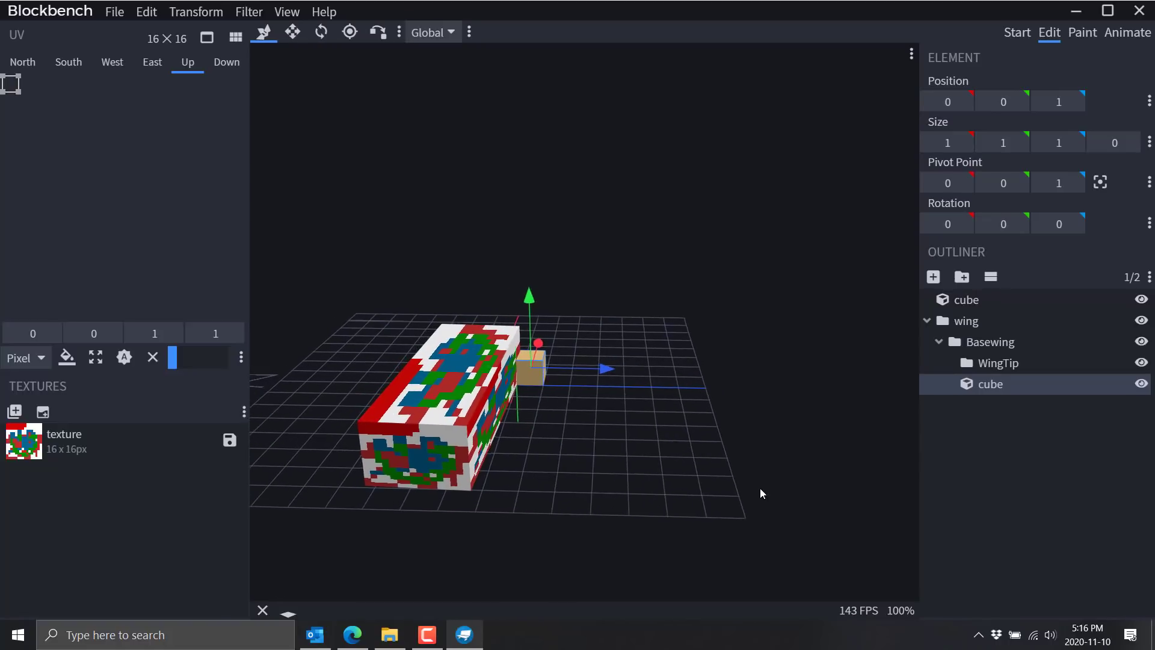
pyautogui.moveTo(541, 346)
pyautogui.mouseDown()
pyautogui.moveTo(534, 399)
pyautogui.moveTo(509, 349)
pyautogui.moveTo(531, 361)
pyautogui.moveTo(543, 345)
pyautogui.mouseUp()
pyautogui.click(292, 32)
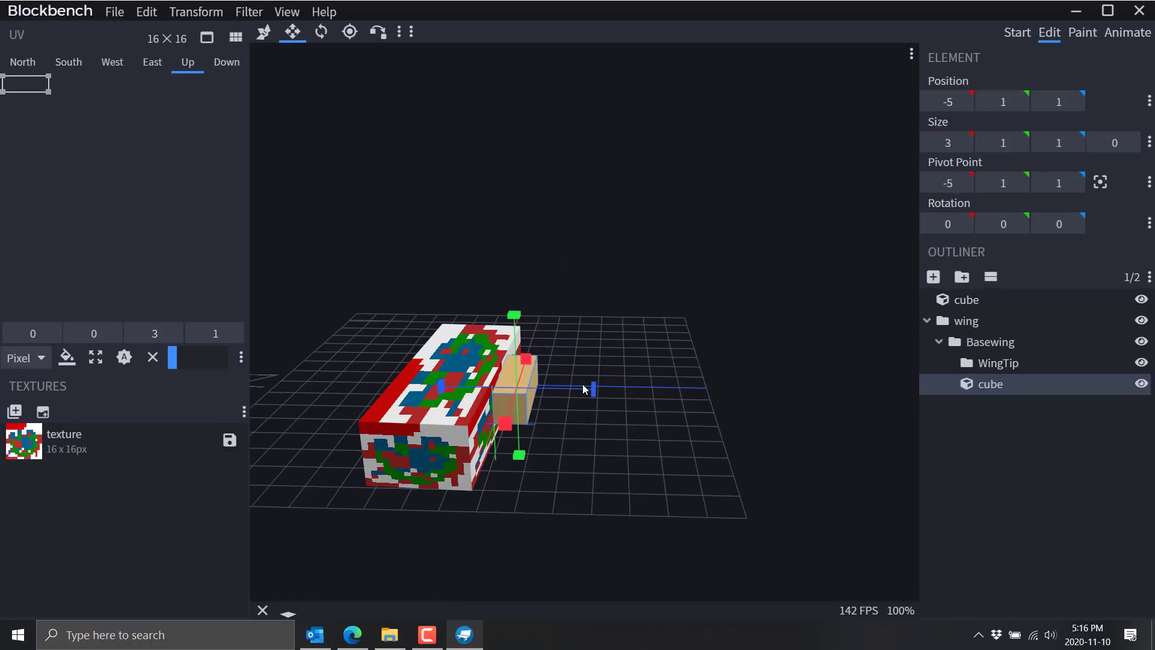
pyautogui.moveTo(583, 389); pyautogui.dragTo(619, 388)
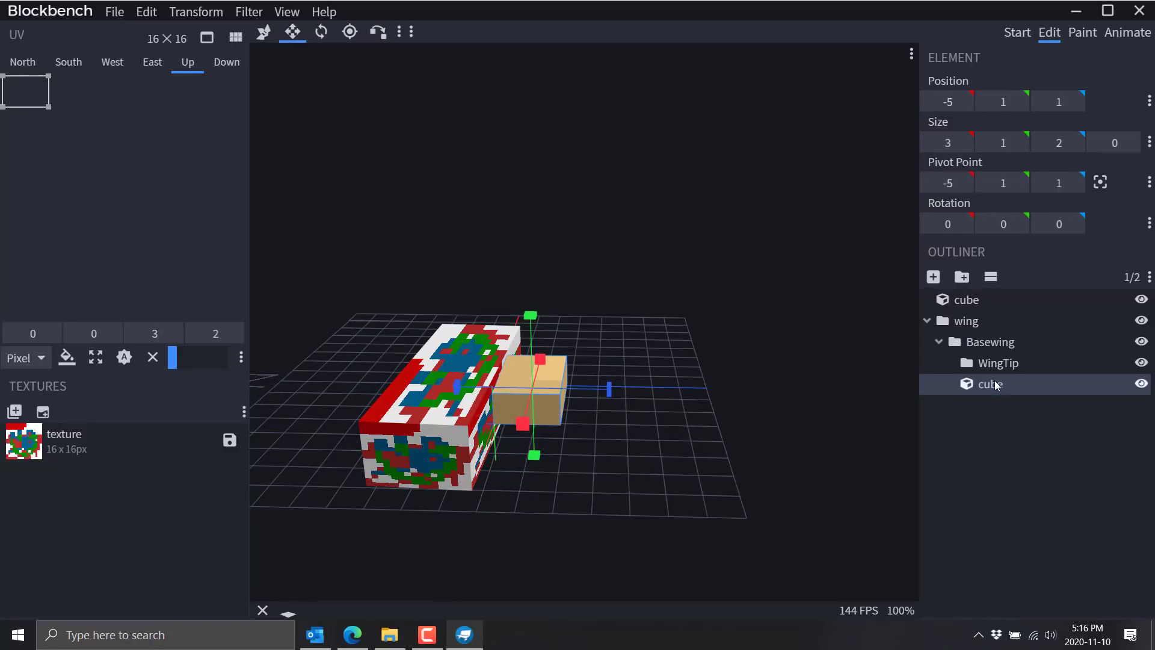
# Step: Add a new cube inside the WingTip group
pyautogui.click(992, 342)
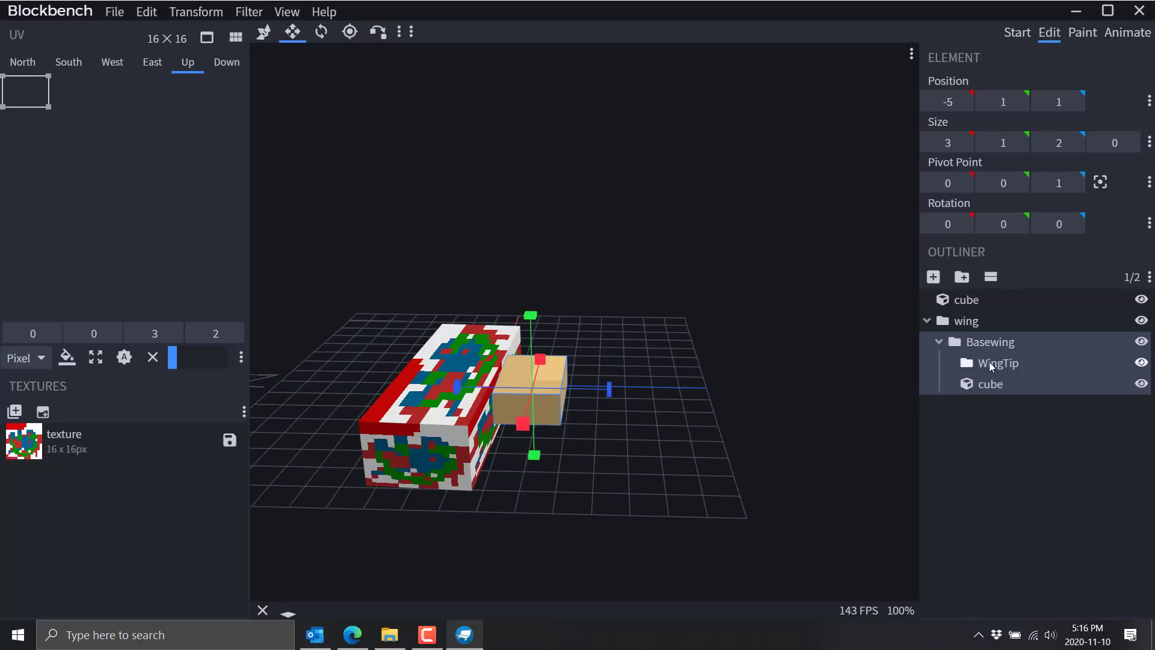
pyautogui.click(990, 363)
pyautogui.click(933, 277)
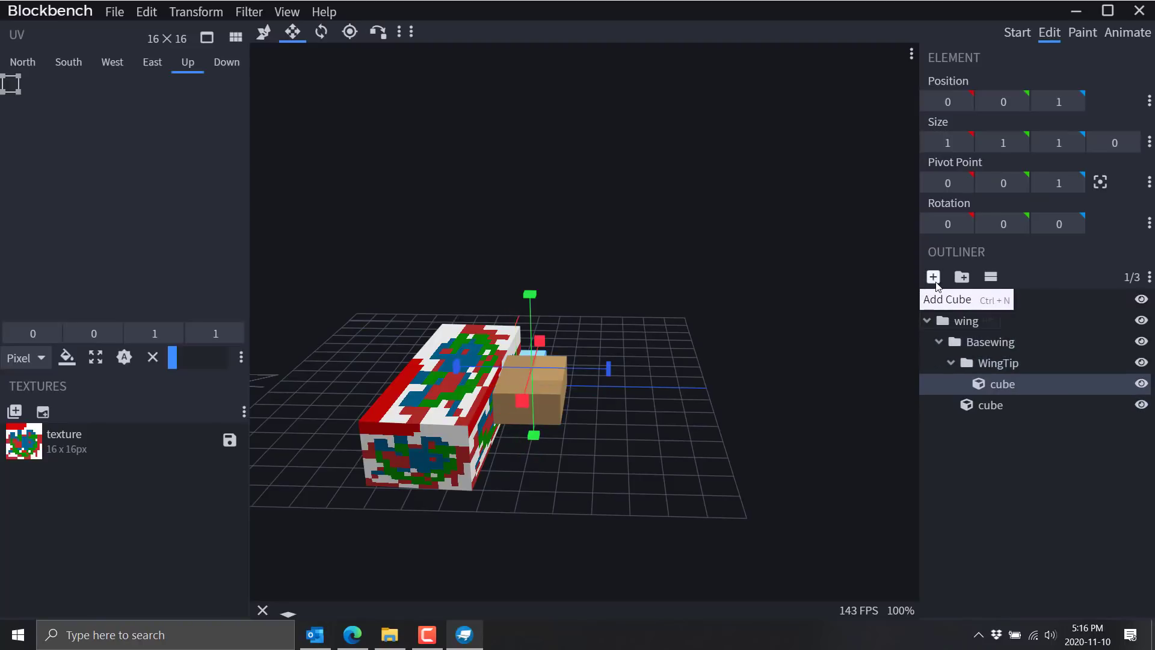
pyautogui.doubleClick(1004, 383)
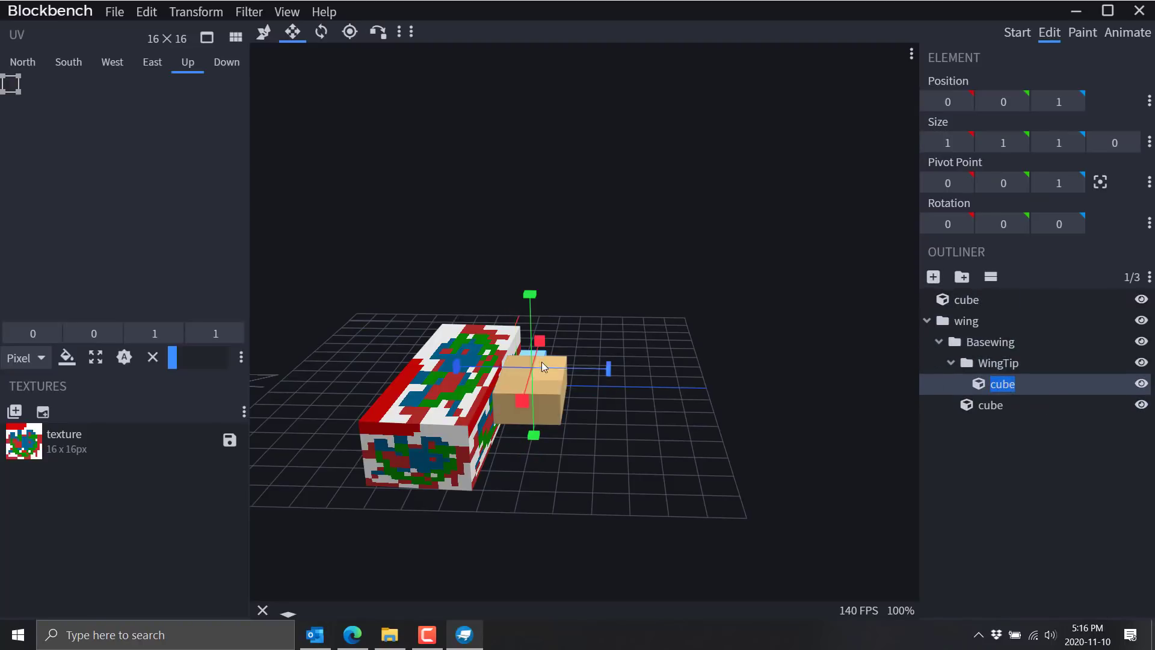
# Step: Move the WingTip cube to position -5, 1, 3, against the outer side of the Basewing cube
pyautogui.click(265, 33)
pyautogui.moveTo(605, 370); pyautogui.dragTo(658, 379)
pyautogui.moveTo(590, 353); pyautogui.dragTo(592, 372)
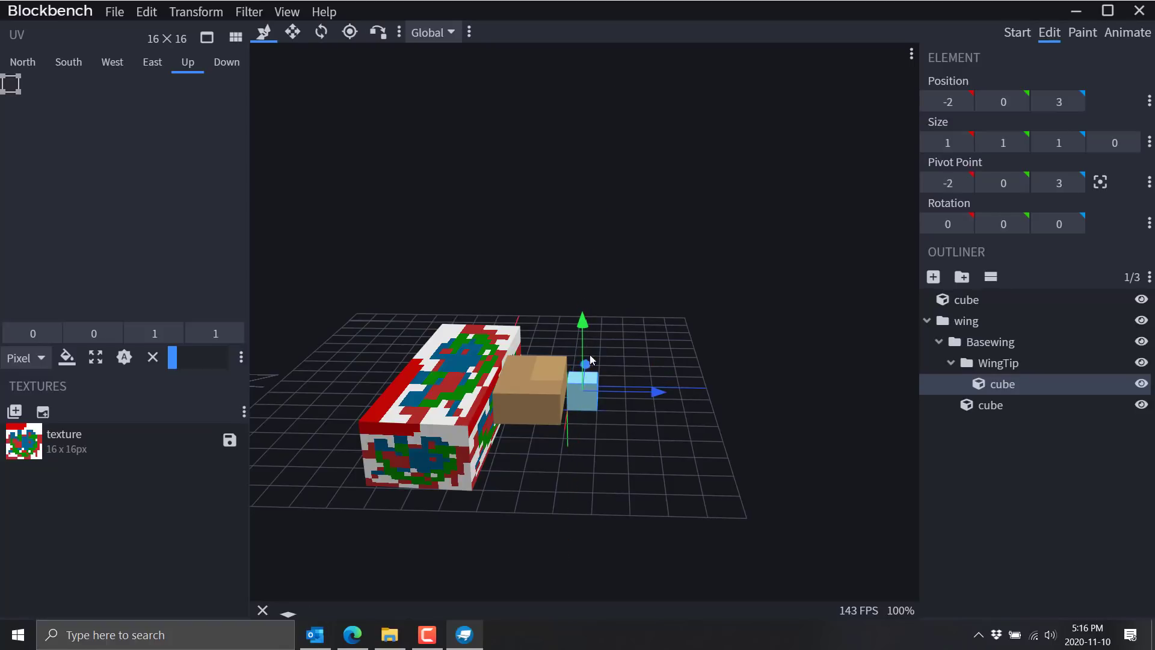
pyautogui.moveTo(582, 331); pyautogui.dragTo(577, 384)
pyautogui.press('s')
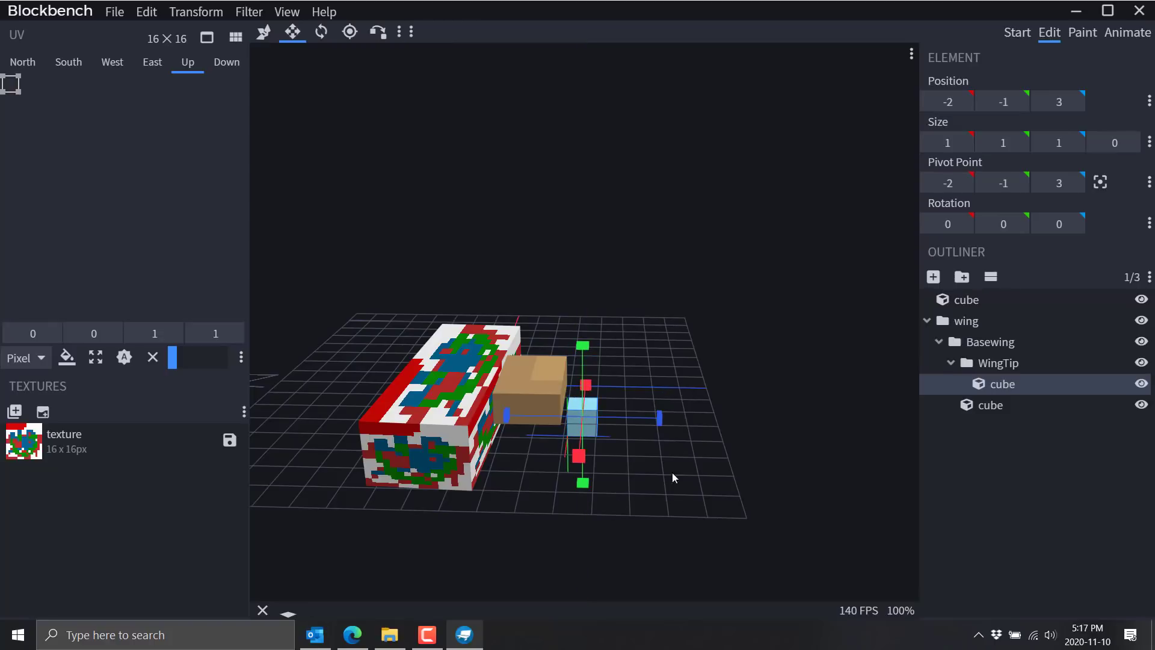
pyautogui.press('v')
pyautogui.moveTo(806, 493); pyautogui.dragTo(767, 501, button='right')
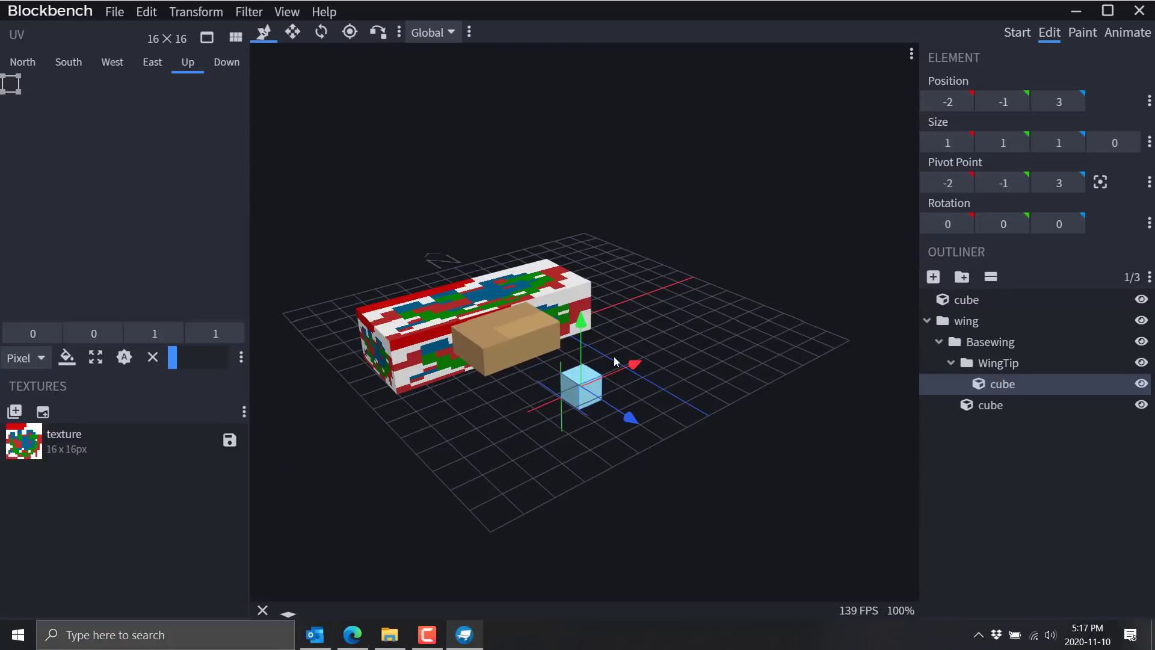
pyautogui.moveTo(592, 332); pyautogui.dragTo(592, 281)
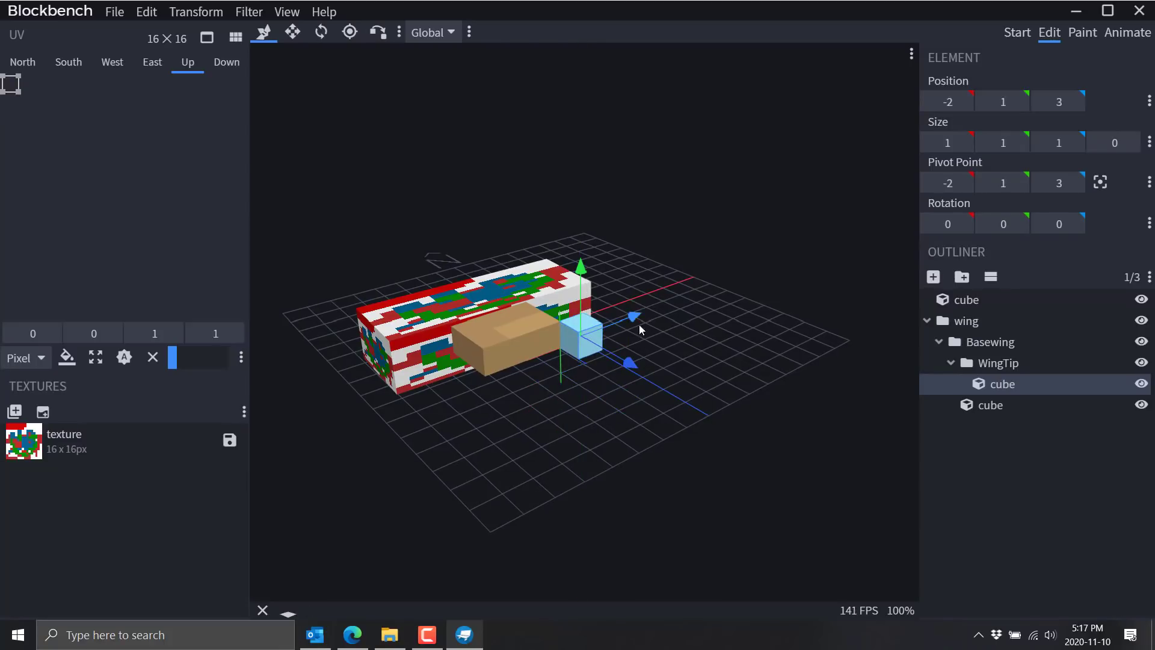
pyautogui.moveTo(639, 319); pyautogui.dragTo(565, 346)
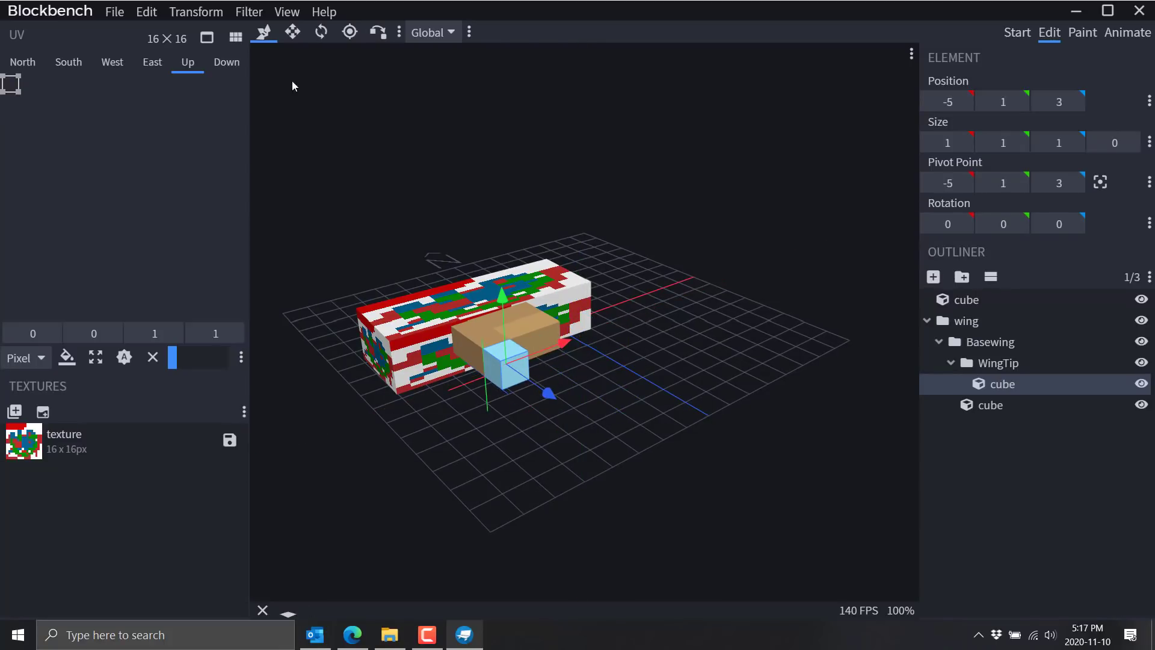
# Step: Resize the WingTip cube to 3 × 1 × 4 so it extends outward from the Basewing cube
pyautogui.click(293, 32)
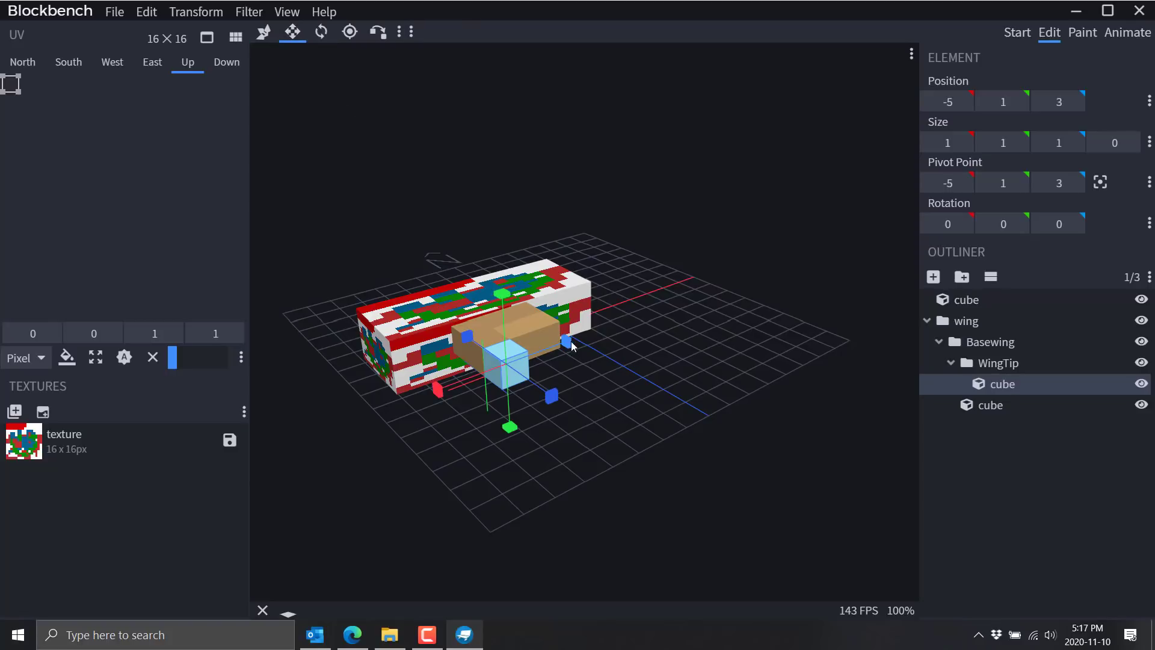
pyautogui.moveTo(588, 341)
pyautogui.mouseDown()
pyautogui.moveTo(606, 329)
pyautogui.moveTo(593, 334)
pyautogui.mouseUp()
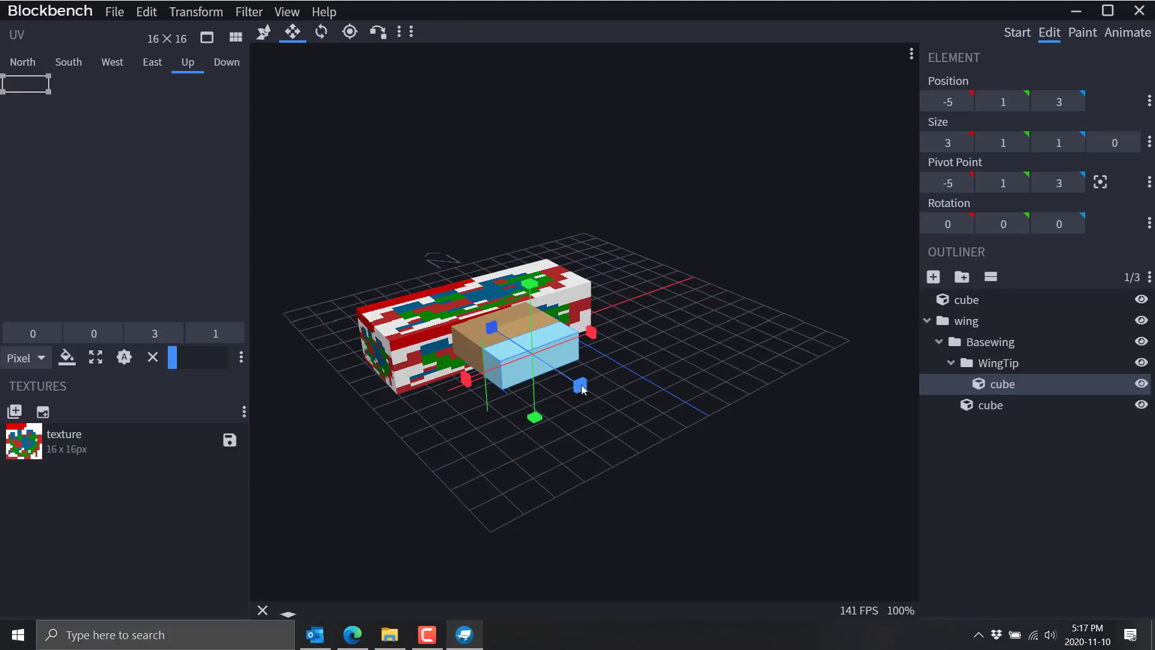
pyautogui.moveTo(581, 387); pyautogui.dragTo(706, 422)
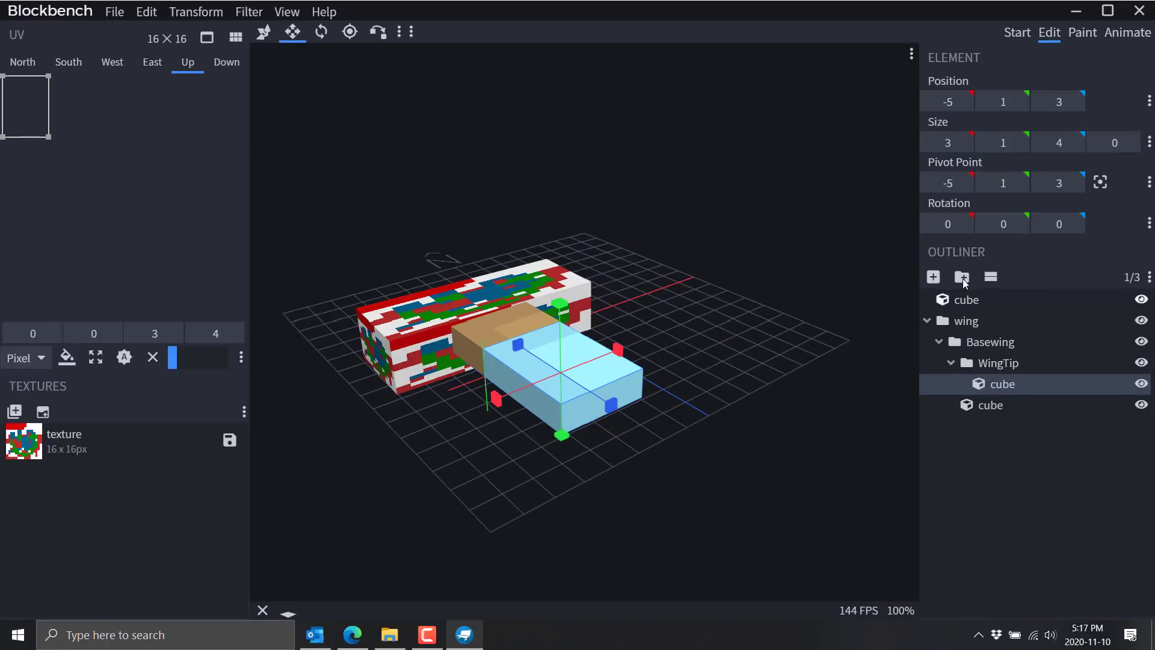
# Step: Switch to animation mode and create an animation with the default name animation.model.new and the Play Once loop mode
pyautogui.click(1128, 32)
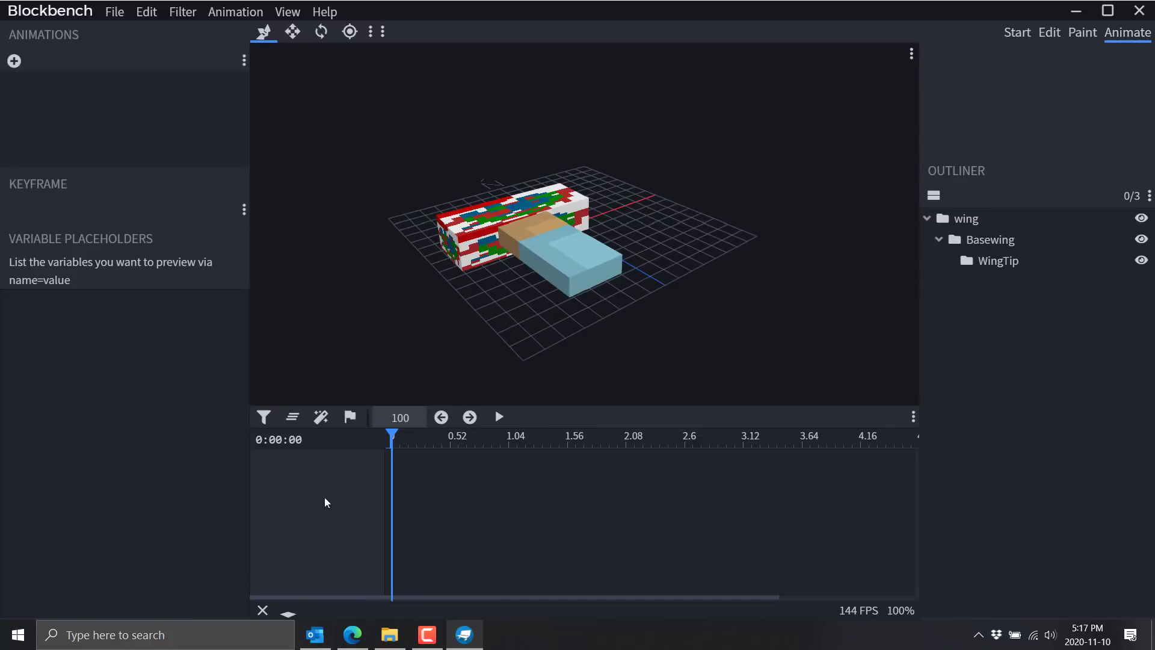
pyautogui.click(14, 61)
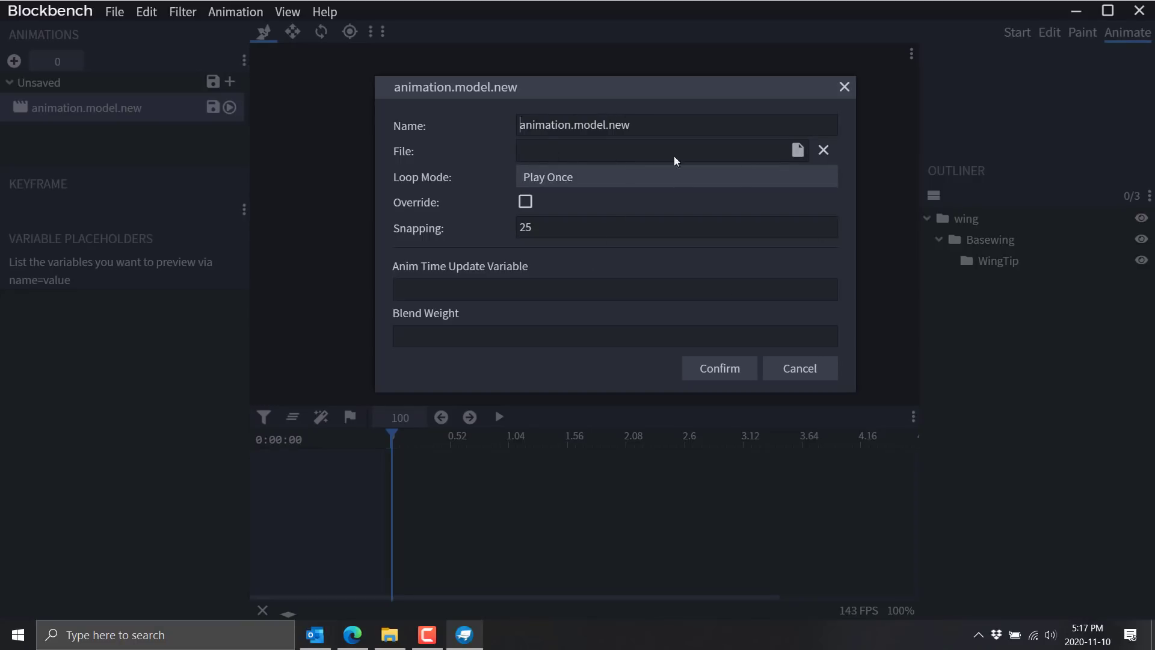
pyautogui.click(734, 369)
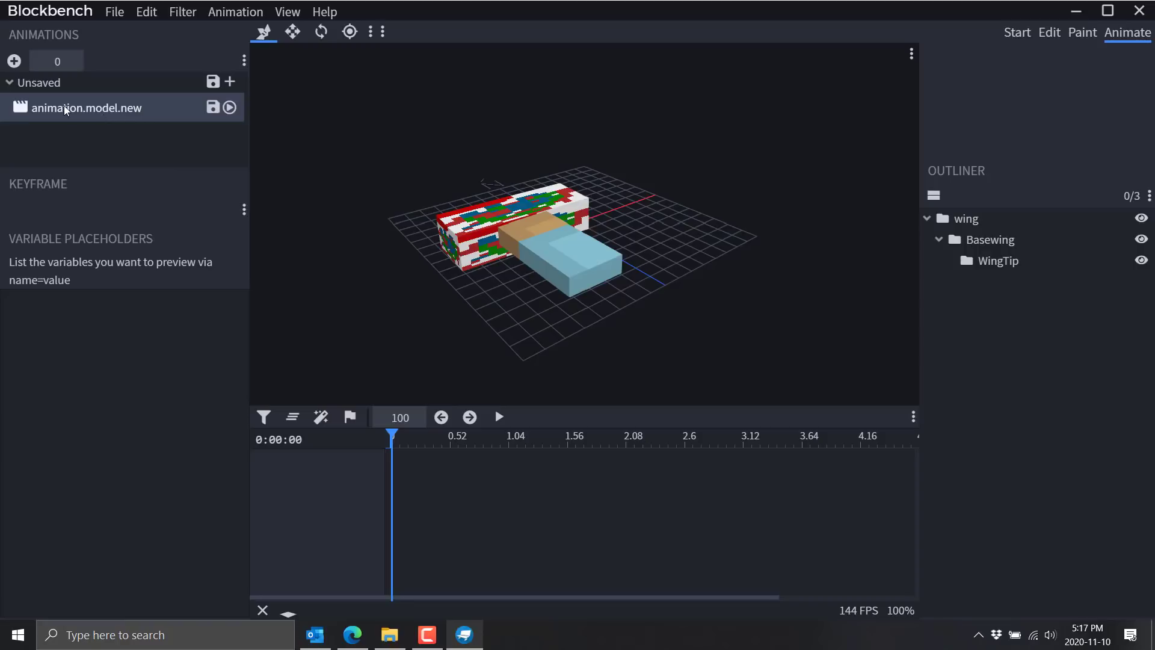
# Step: Bring the wing, Basewing and WingTip groups into the animation timeline by selecting each one
pyautogui.click(963, 240)
pyautogui.click(969, 219)
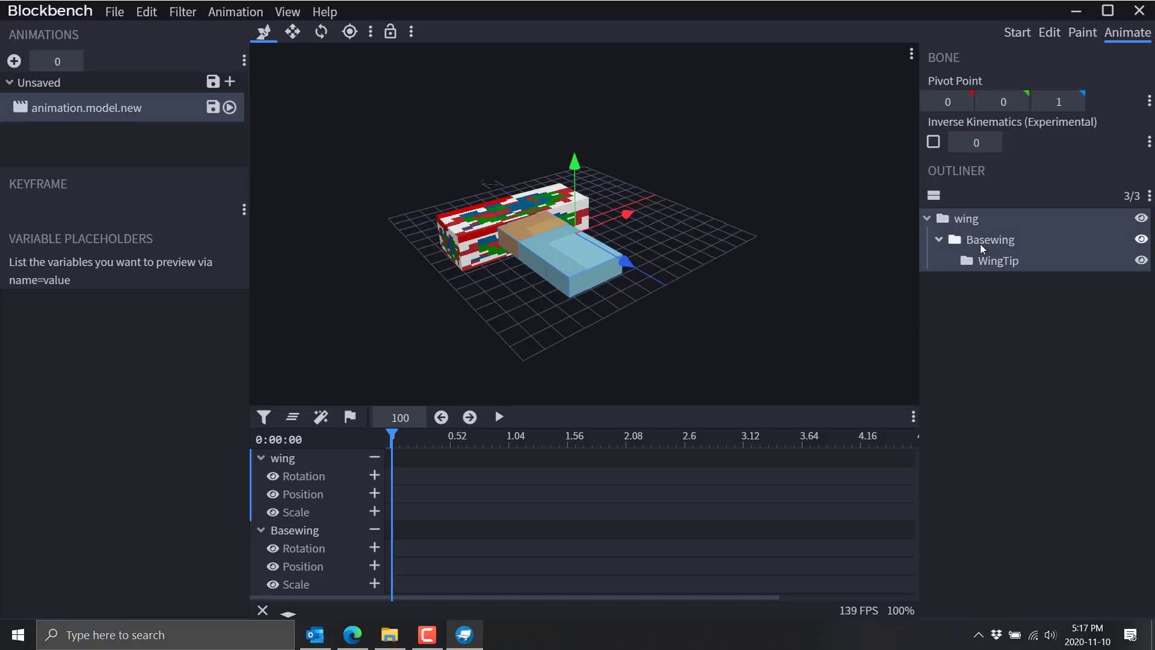
pyautogui.click(987, 241)
pyautogui.click(963, 261)
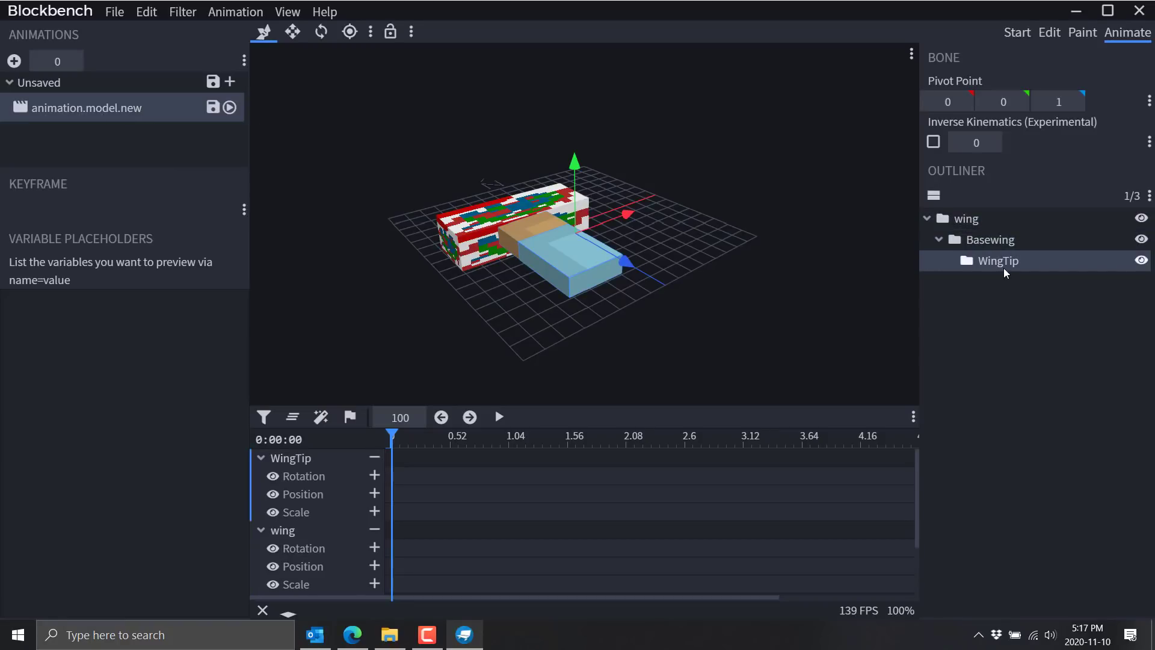
pyautogui.click(962, 240)
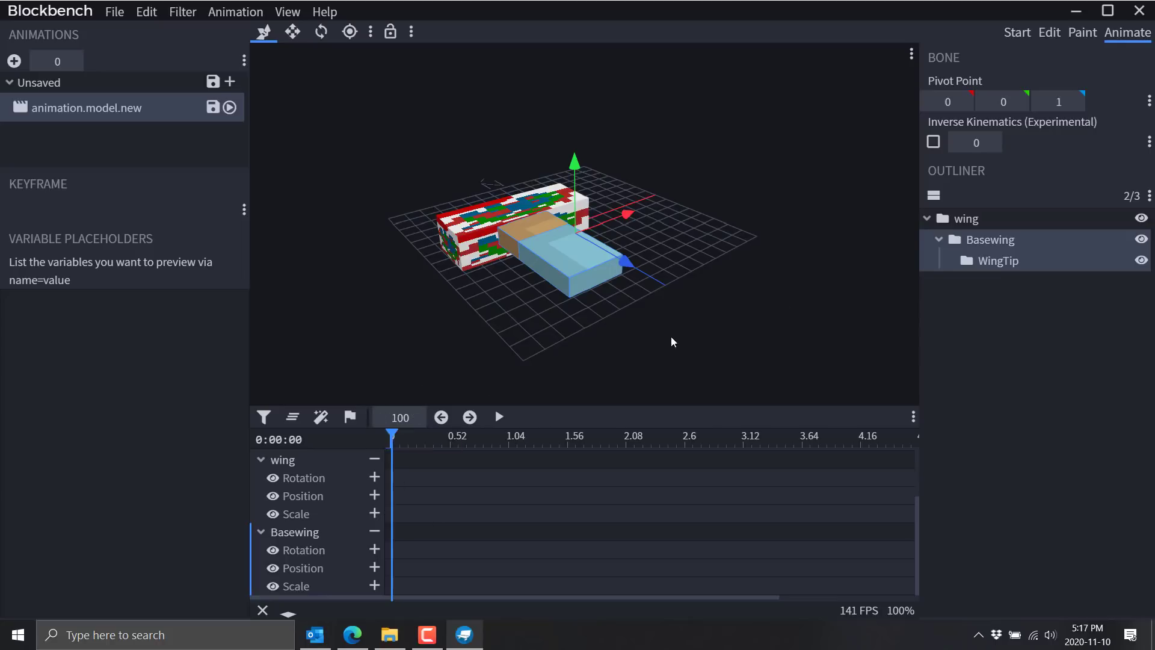
pyautogui.rightClick(394, 481)
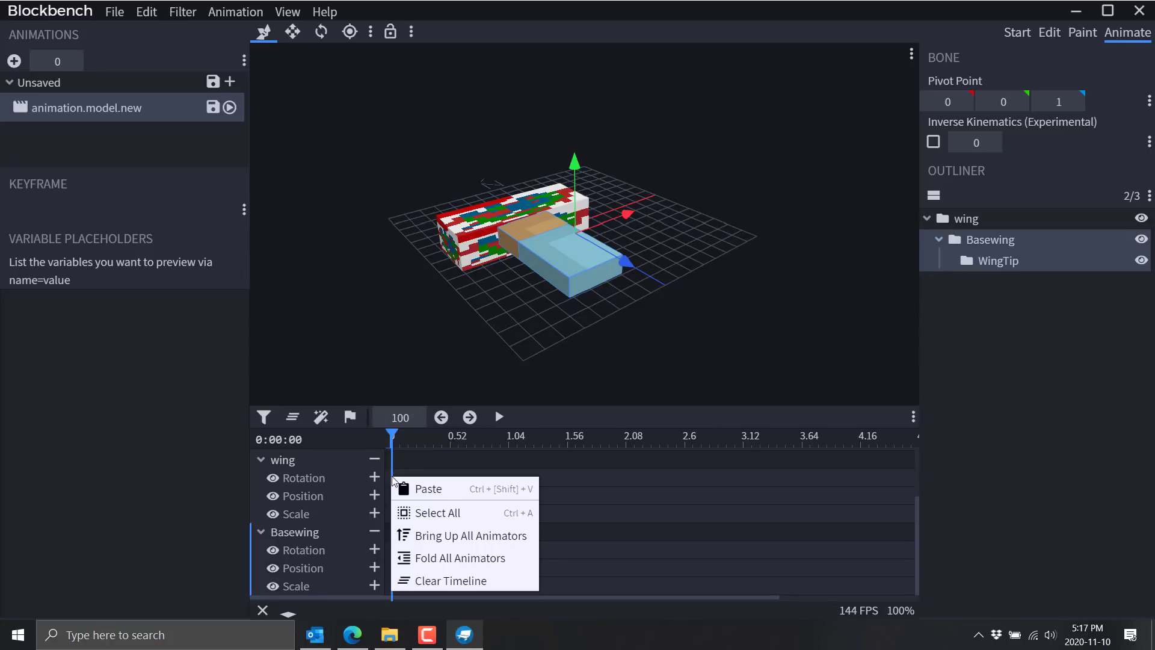
pyautogui.click(426, 471)
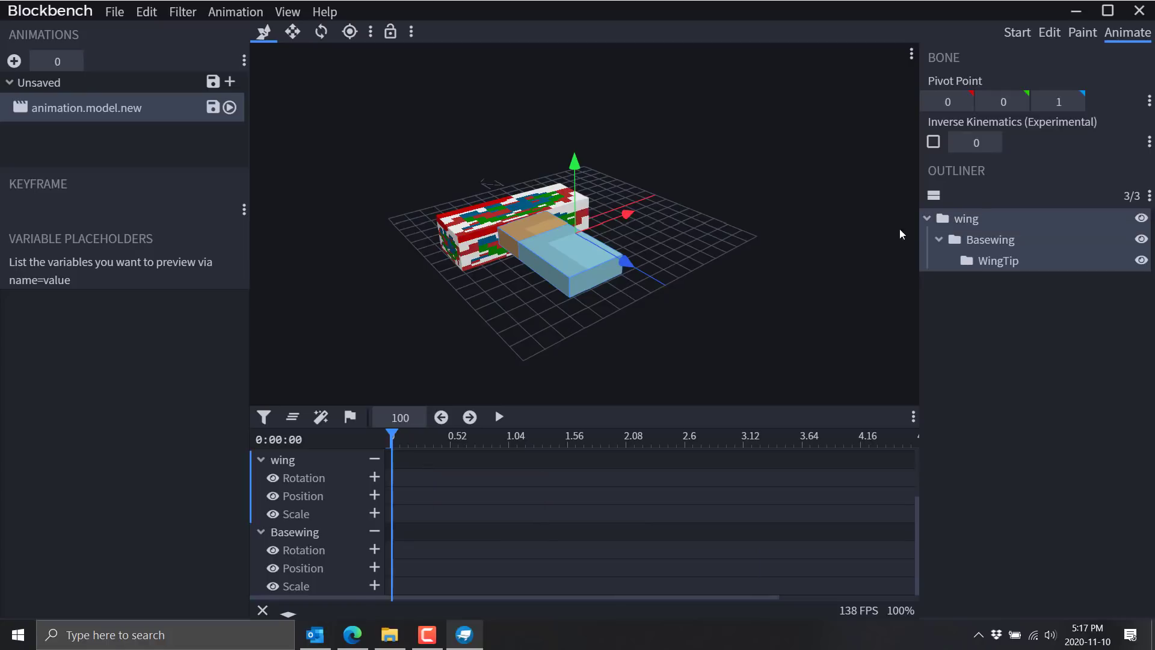
pyautogui.click(992, 240)
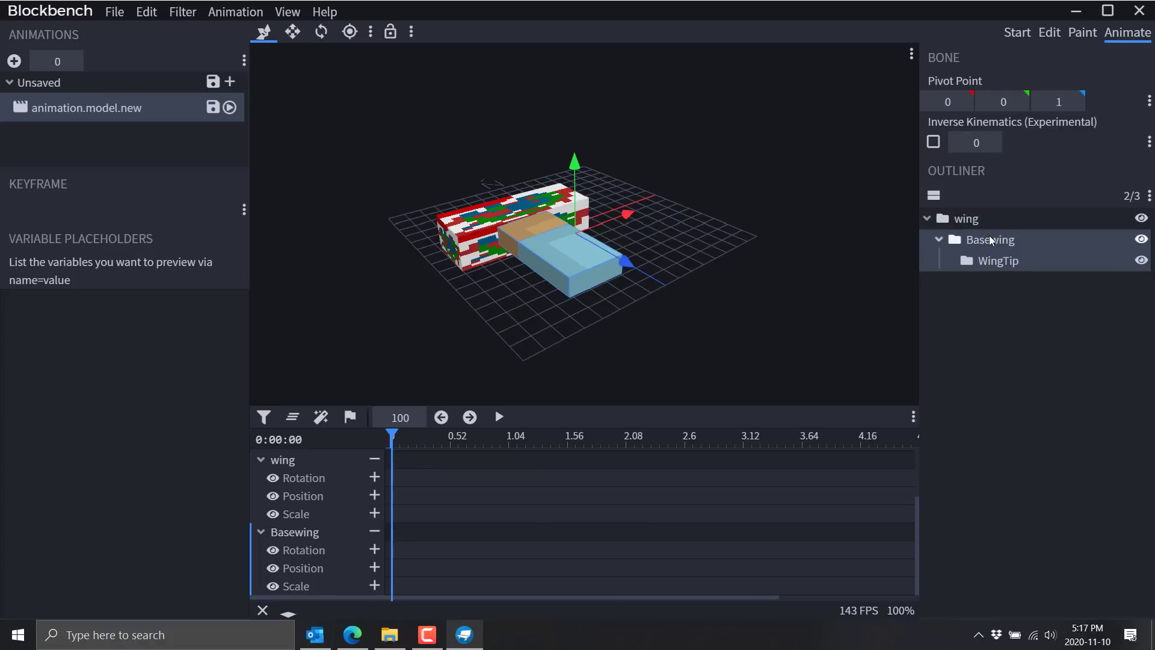
# Step: Add rotation keyframes for the wing group at 0 and 0.76 seconds
pyautogui.click(374, 478)
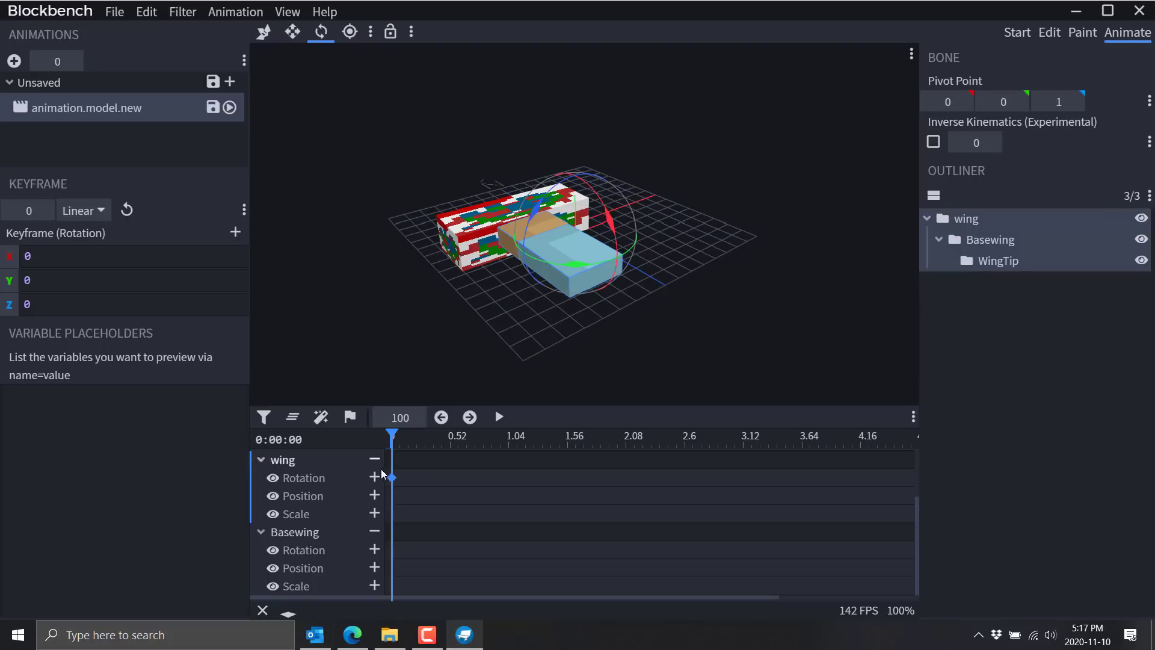
pyautogui.click(477, 445)
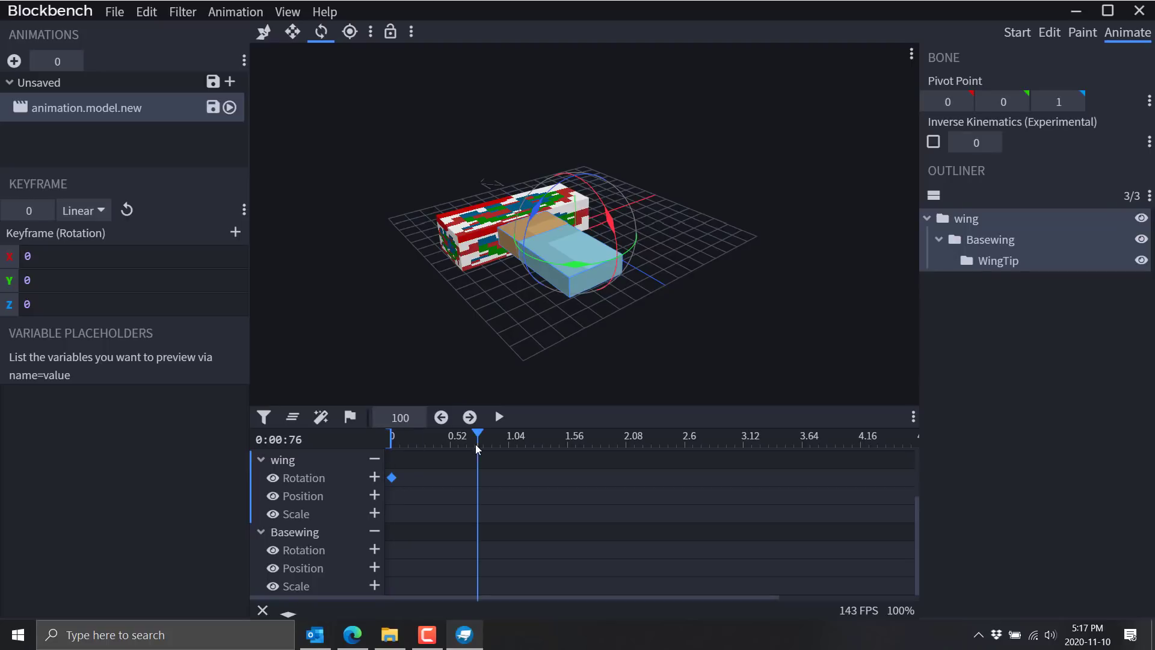
pyautogui.click(374, 478)
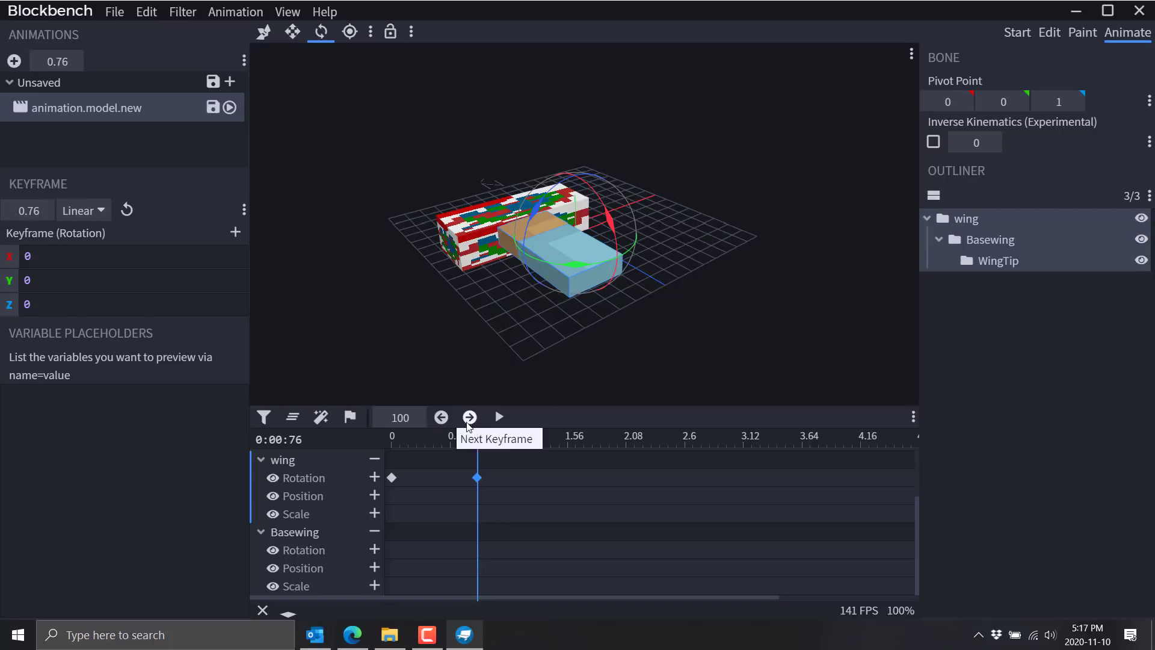
# Step: At 0.76 seconds, rotate the wing group to -25 on X and add a WingTip rotation keyframe with X at -32.5
pyautogui.moveTo(608, 221); pyautogui.dragTo(696, 304)
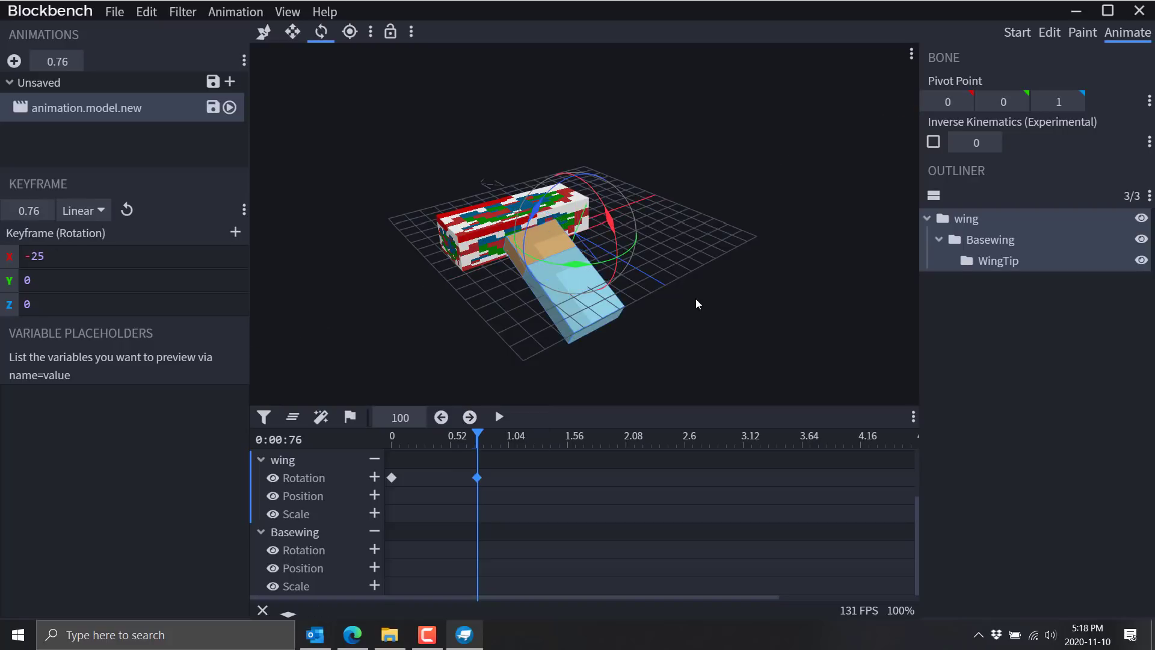
pyautogui.click(984, 266)
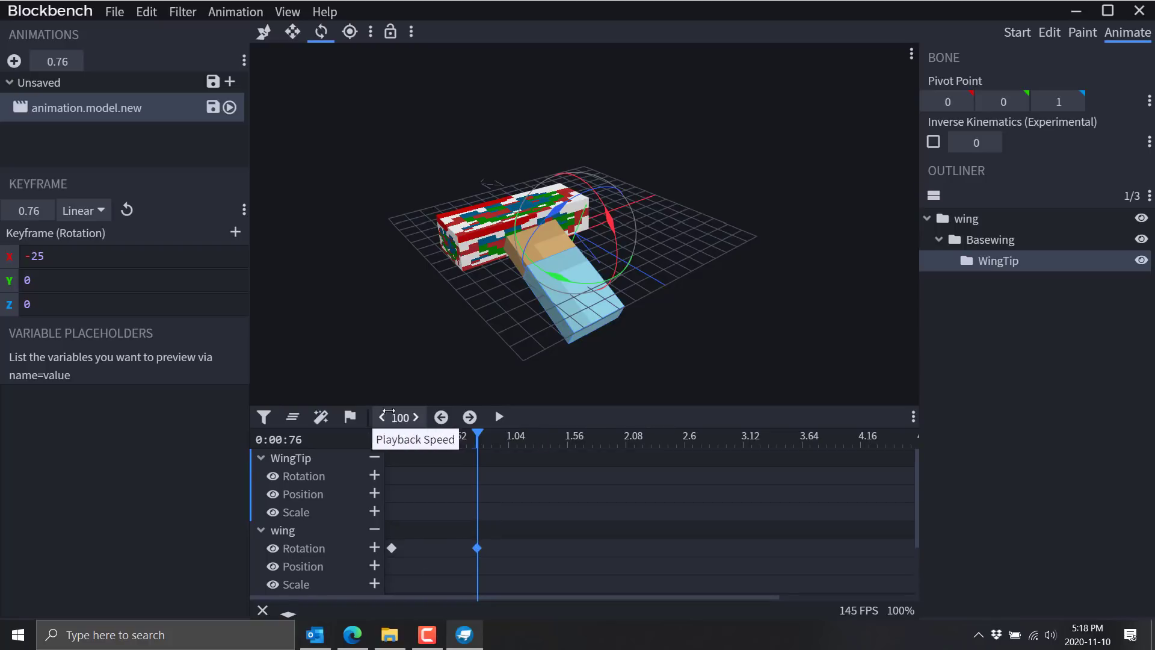
pyautogui.click(403, 477)
pyautogui.click(375, 475)
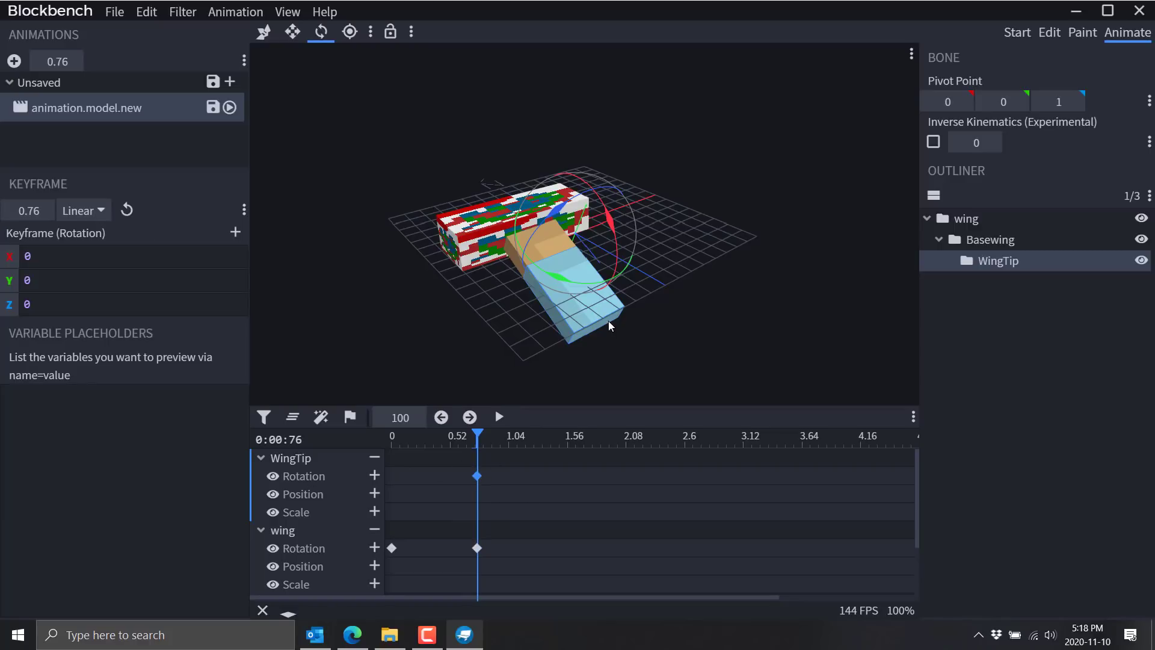
pyautogui.click(989, 239)
pyautogui.click(997, 262)
pyautogui.moveTo(611, 224); pyautogui.dragTo(613, 265)
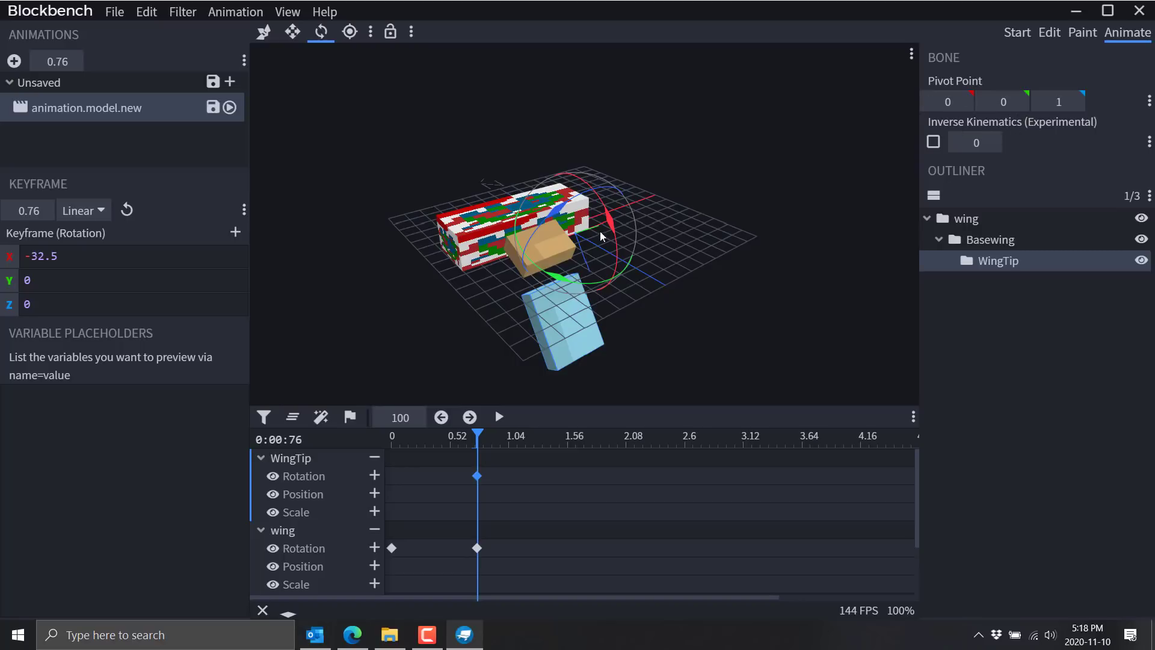
# Step: Switch to edit mode and set the WingTip group's pivot point Z to 2
pyautogui.click(936, 146)
pyautogui.click(993, 240)
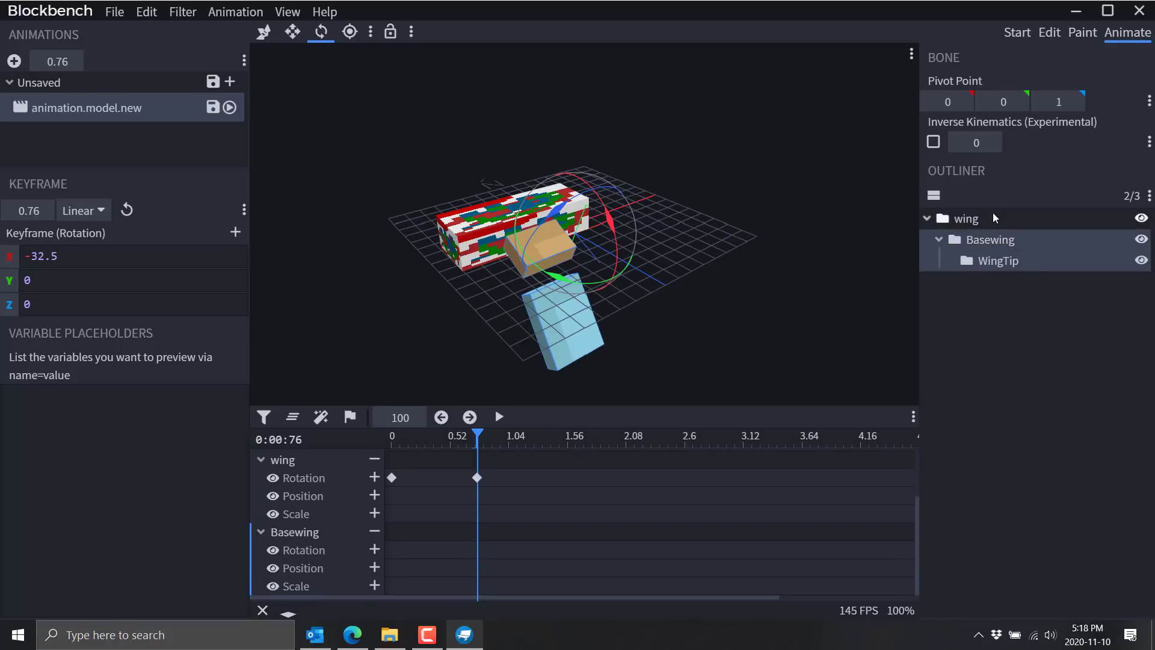
pyautogui.click(1082, 32)
pyautogui.click(1048, 33)
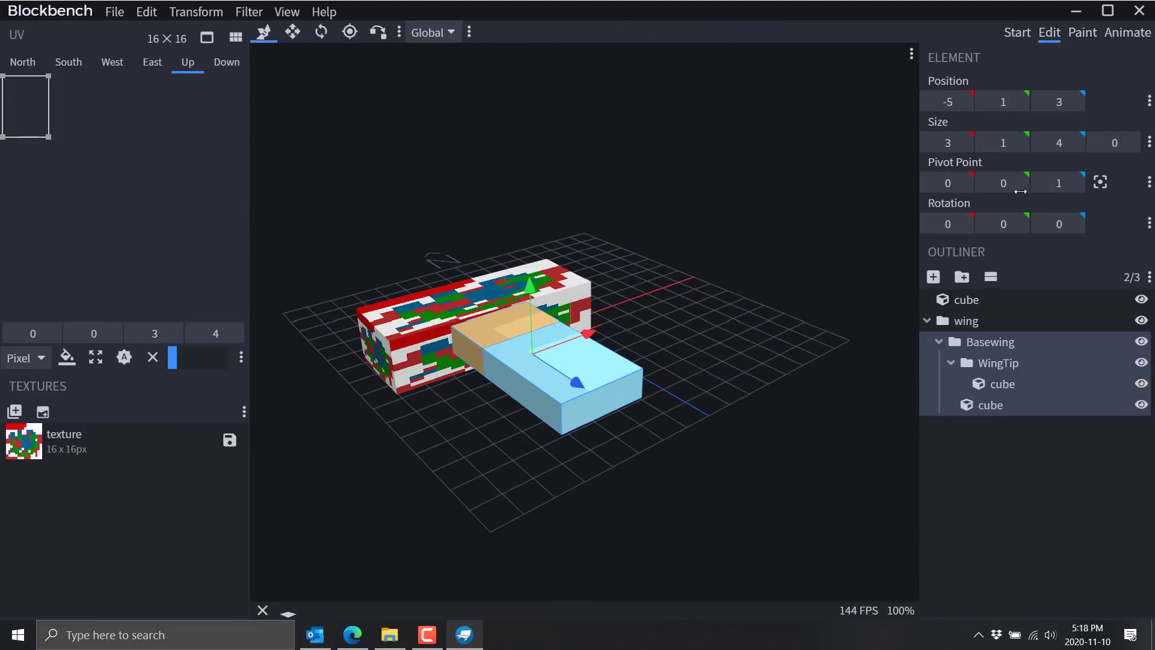
pyautogui.click(971, 346)
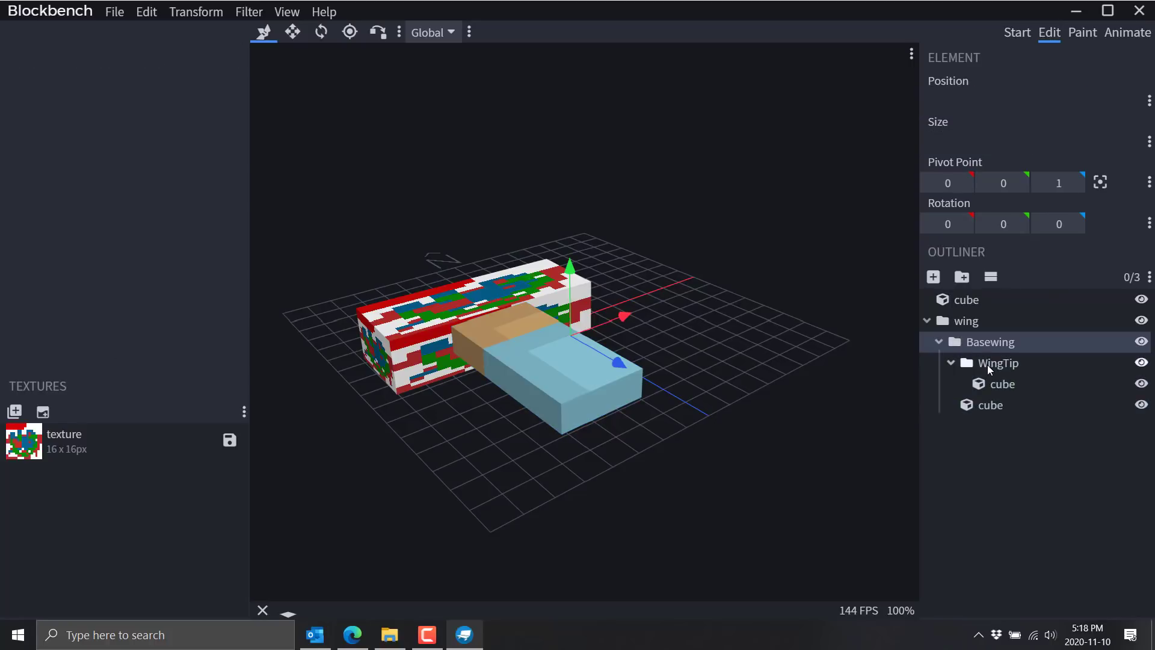
pyautogui.click(987, 363)
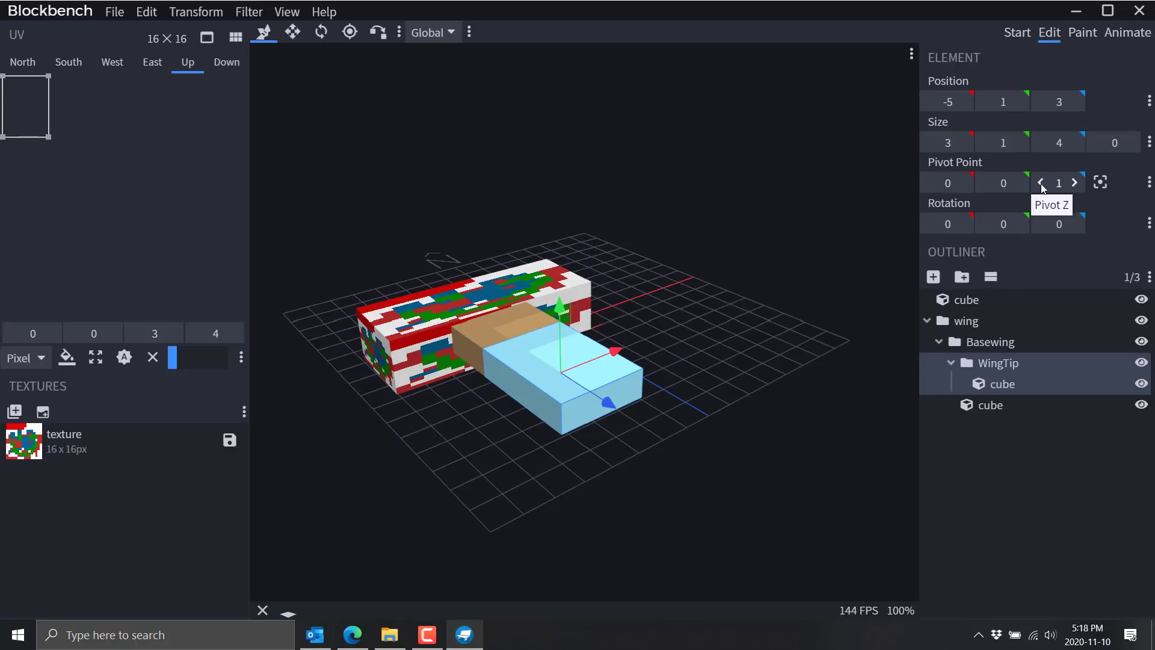
pyautogui.moveTo(1057, 183); pyautogui.dragTo(1077, 184)
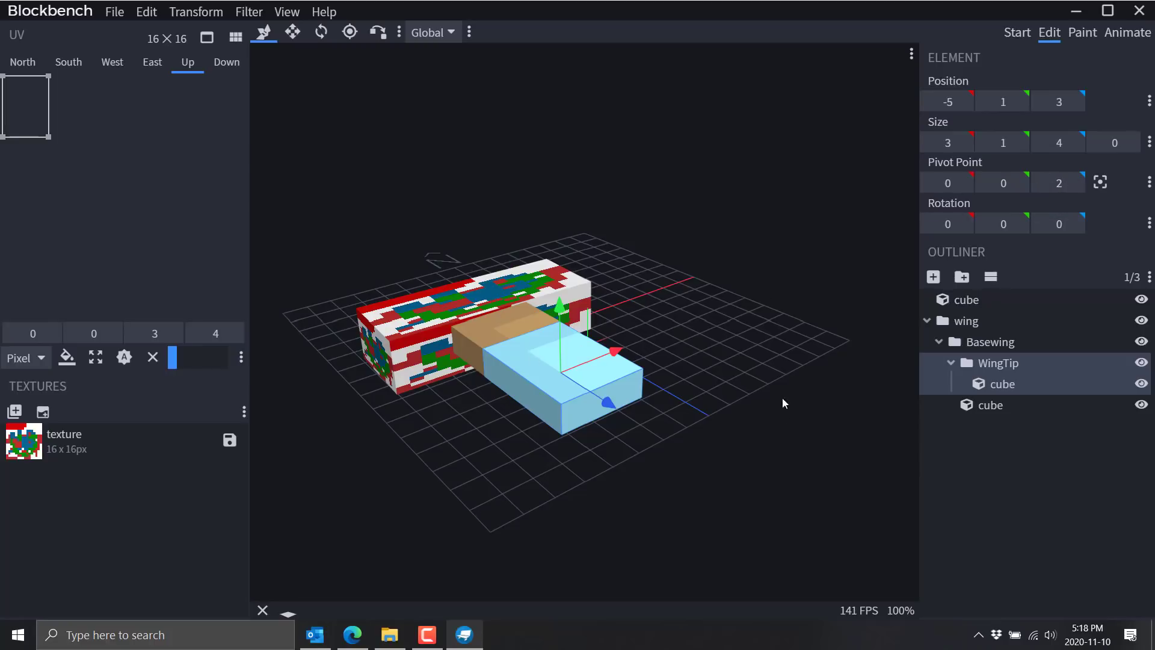
pyautogui.moveTo(782, 398); pyautogui.dragTo(615, 396)
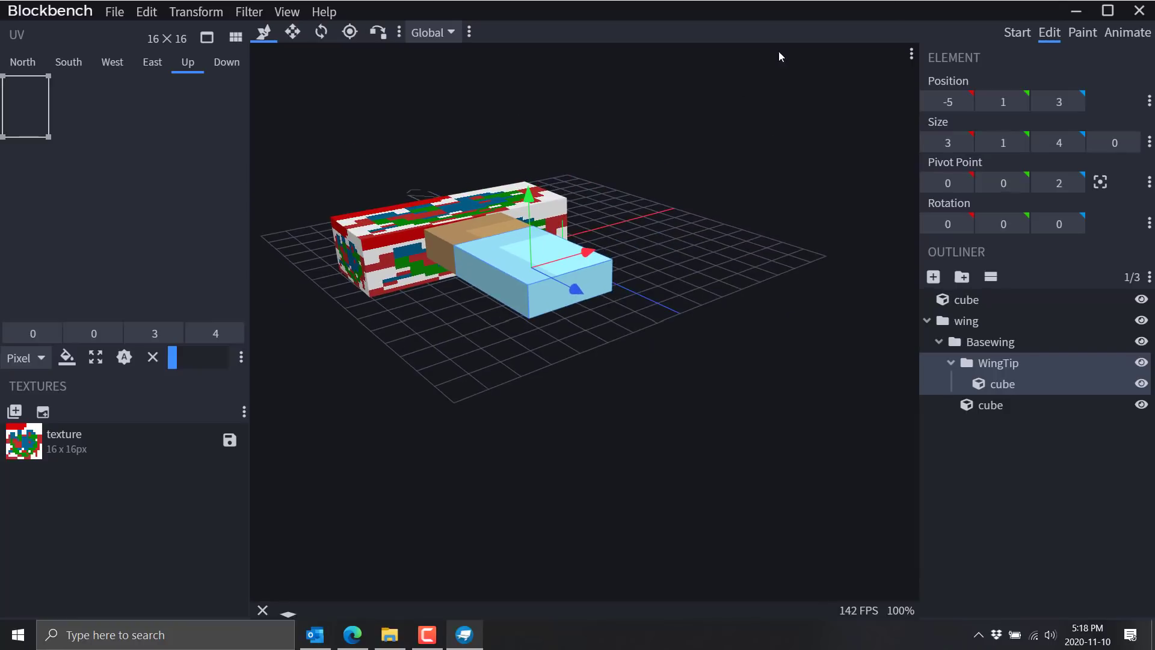
# Step: Return to animation mode and play the wing animation to check its motion
pyautogui.click(1122, 37)
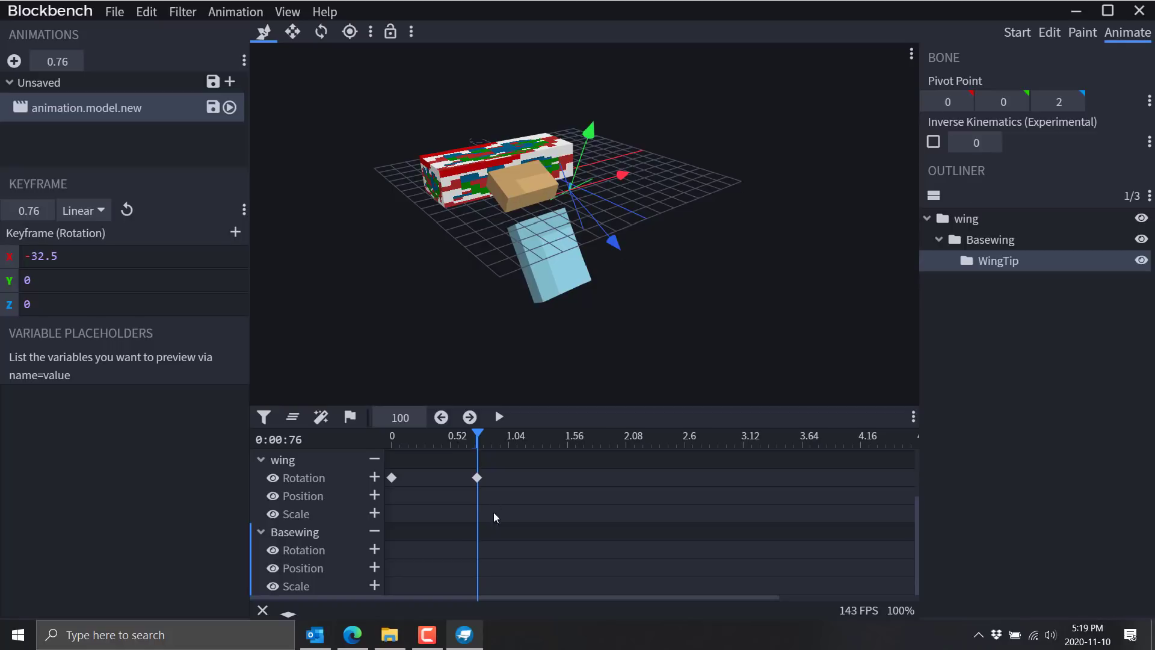
pyautogui.click(497, 417)
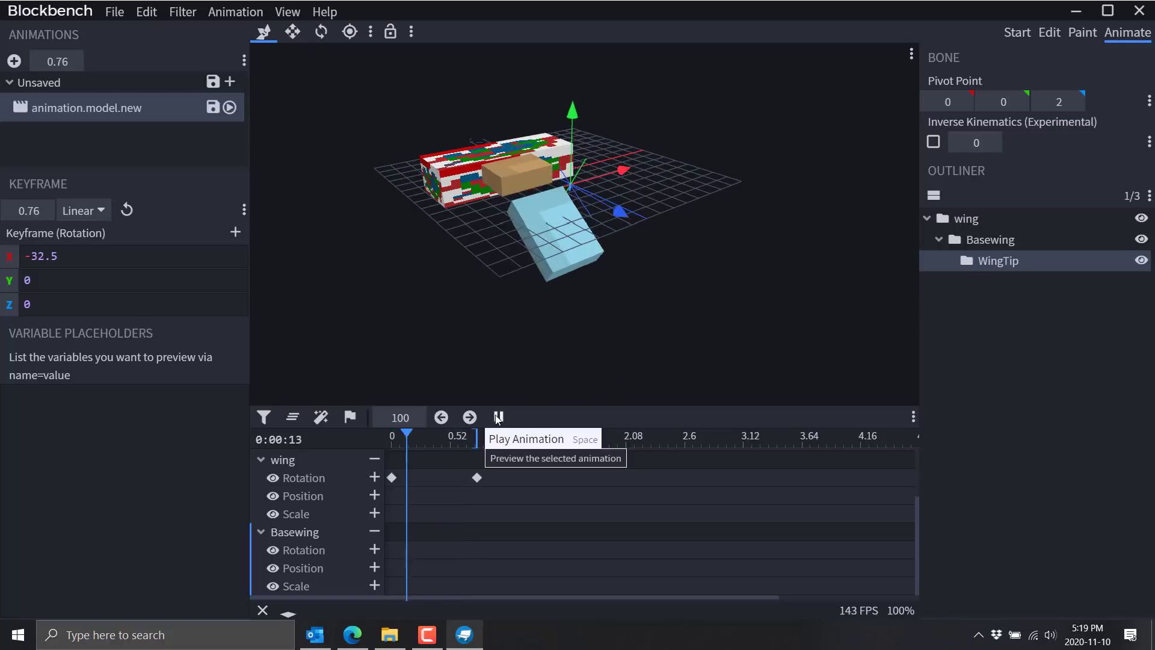
pyautogui.press('v')
pyautogui.press('v')
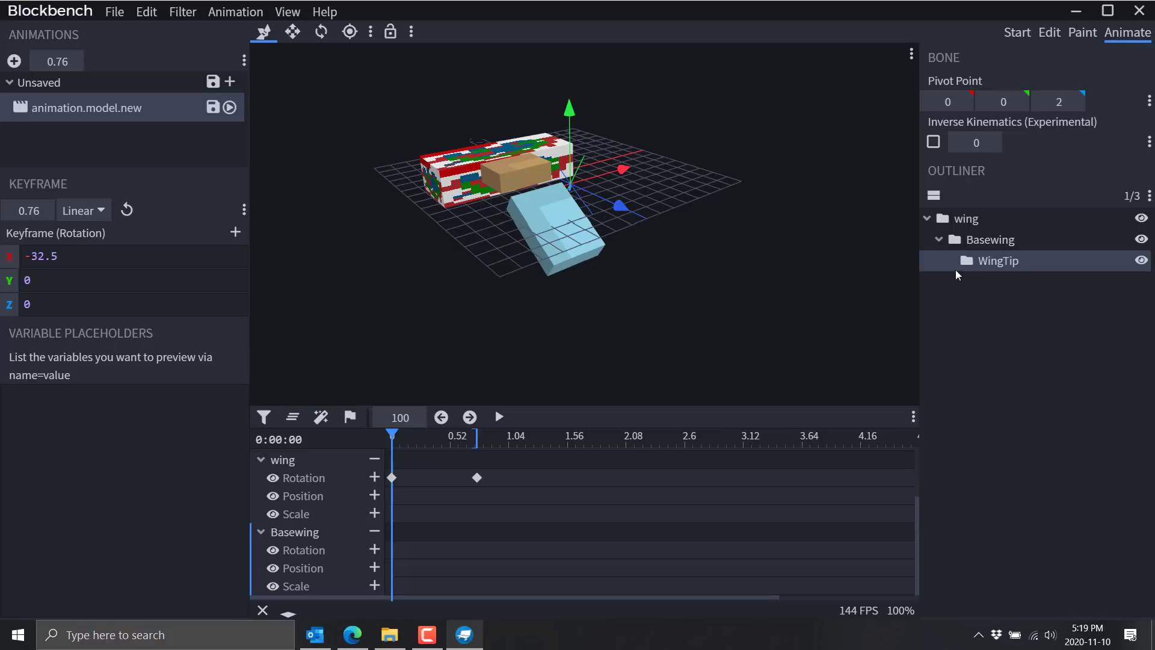
# Step: Compare the pivot points of the wing, Basewing and WingTip groups and the Basewing cube in edit mode
pyautogui.click(978, 240)
pyautogui.click(939, 218)
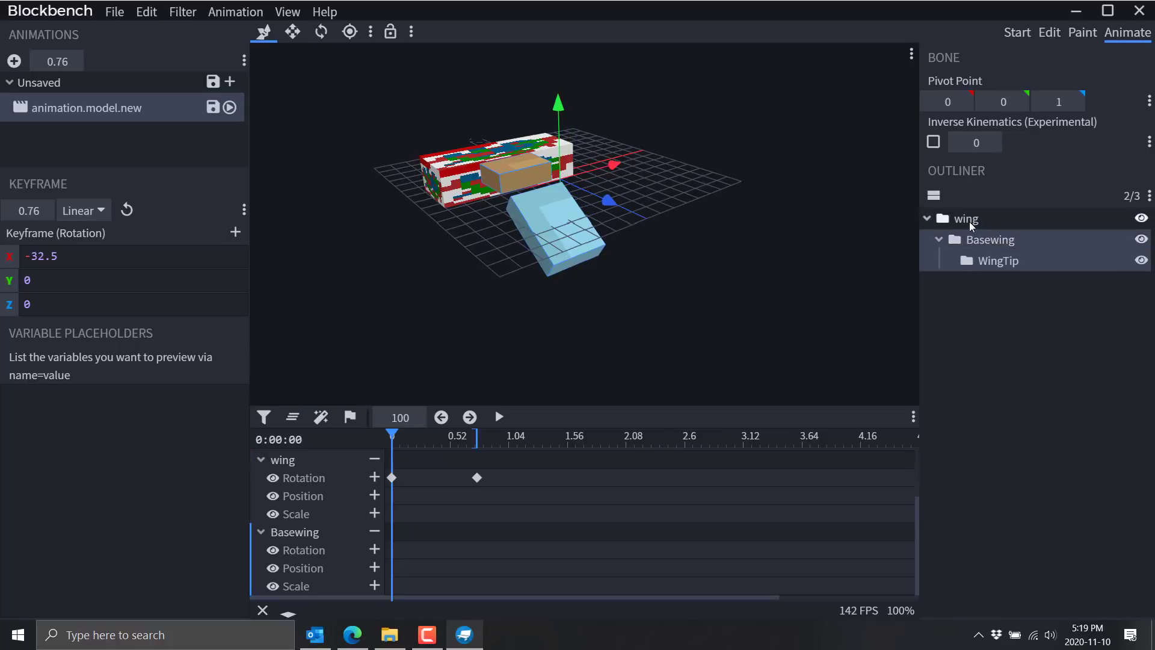
pyautogui.click(1050, 32)
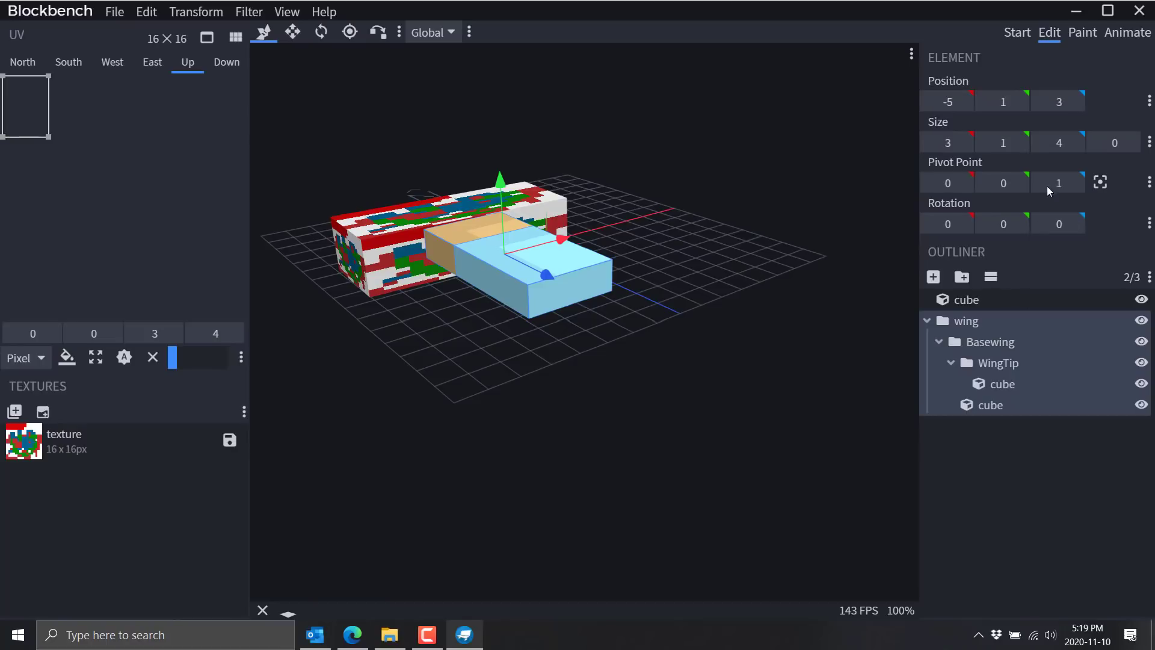
pyautogui.click(935, 277)
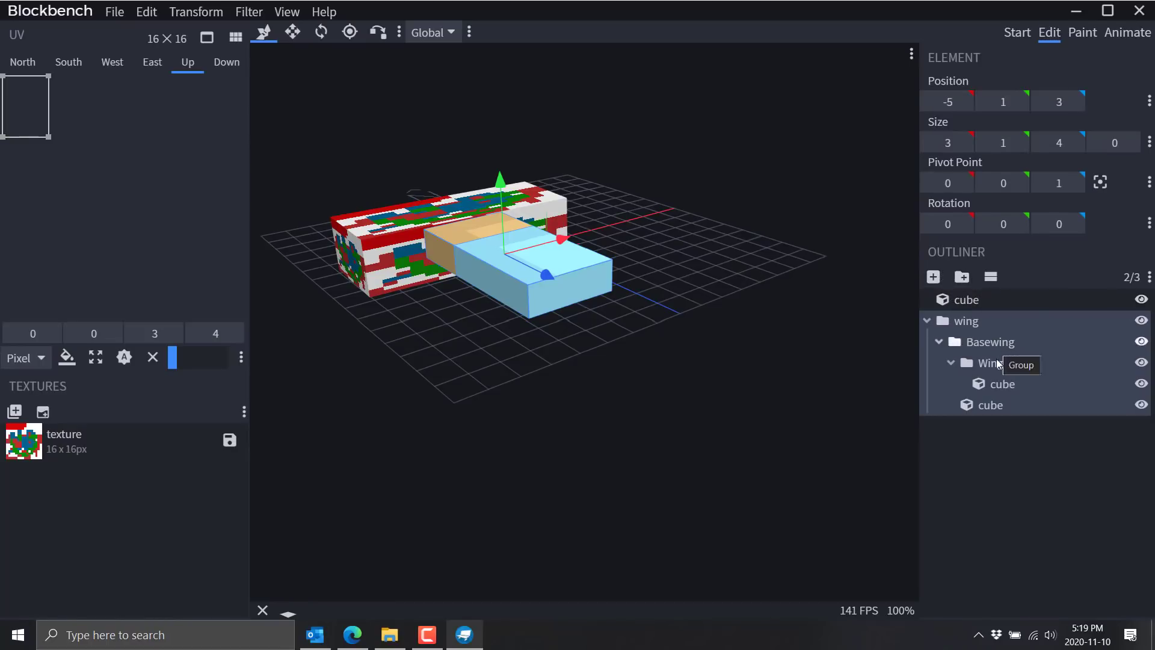
pyautogui.click(998, 402)
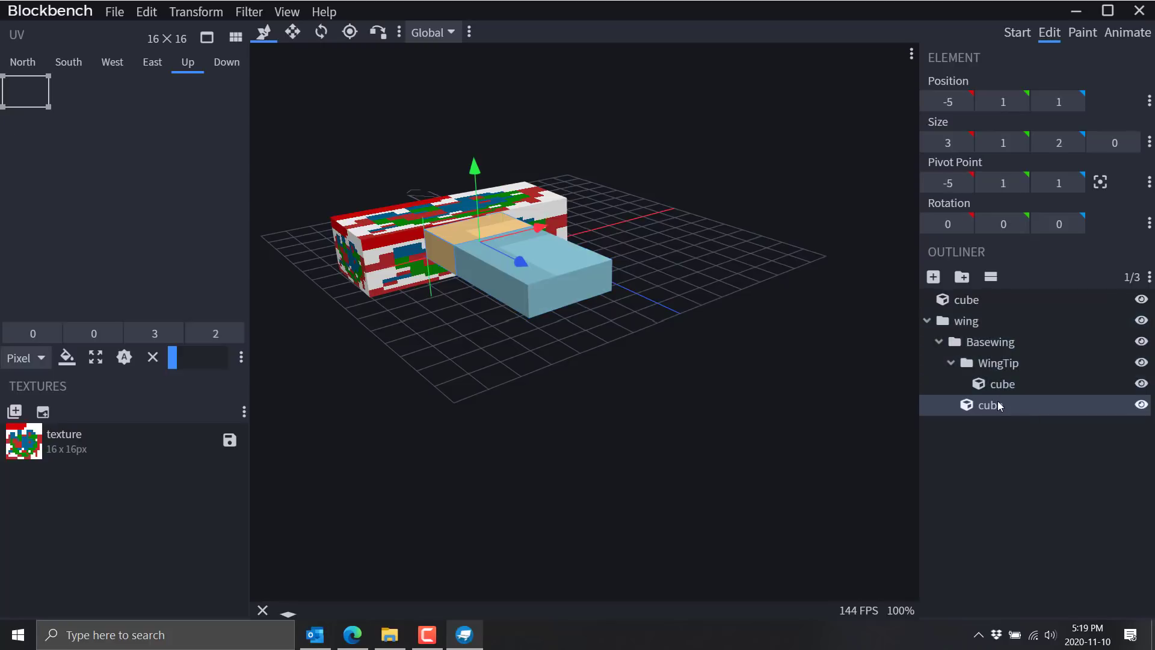
pyautogui.click(998, 361)
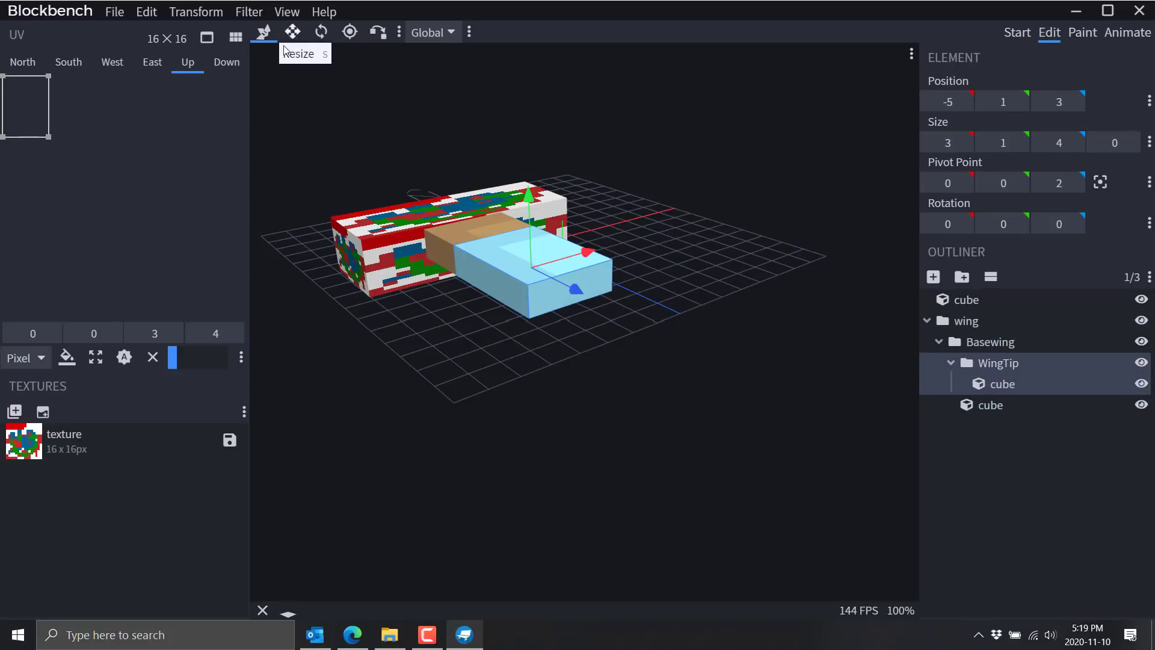
pyautogui.click(997, 345)
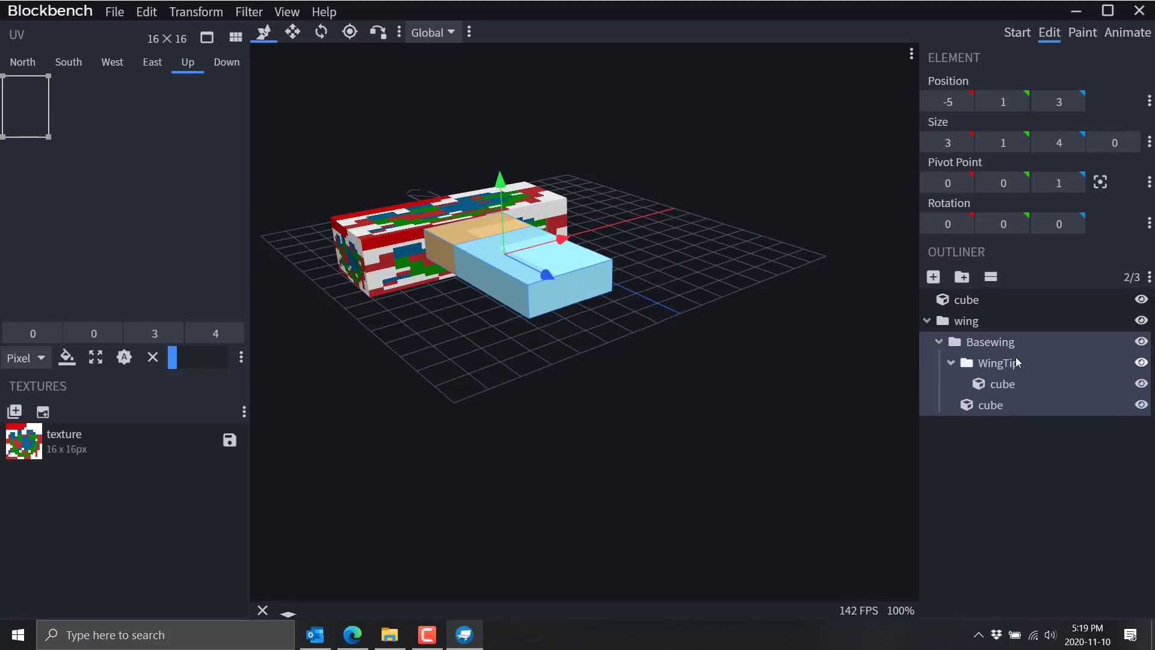
# Step: Add a 1 × 1 × 1 cube to the WingTip group and move it along X to position 2, 0, 2
pyautogui.click(1016, 356)
pyautogui.click(935, 277)
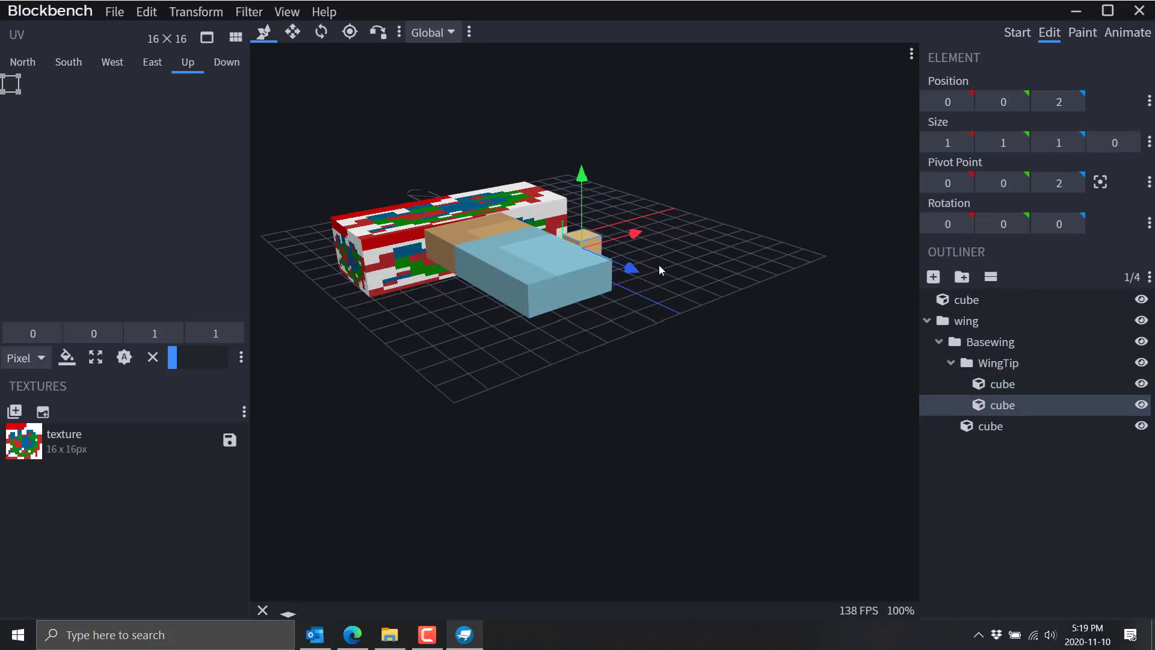
pyautogui.moveTo(628, 236); pyautogui.dragTo(673, 223)
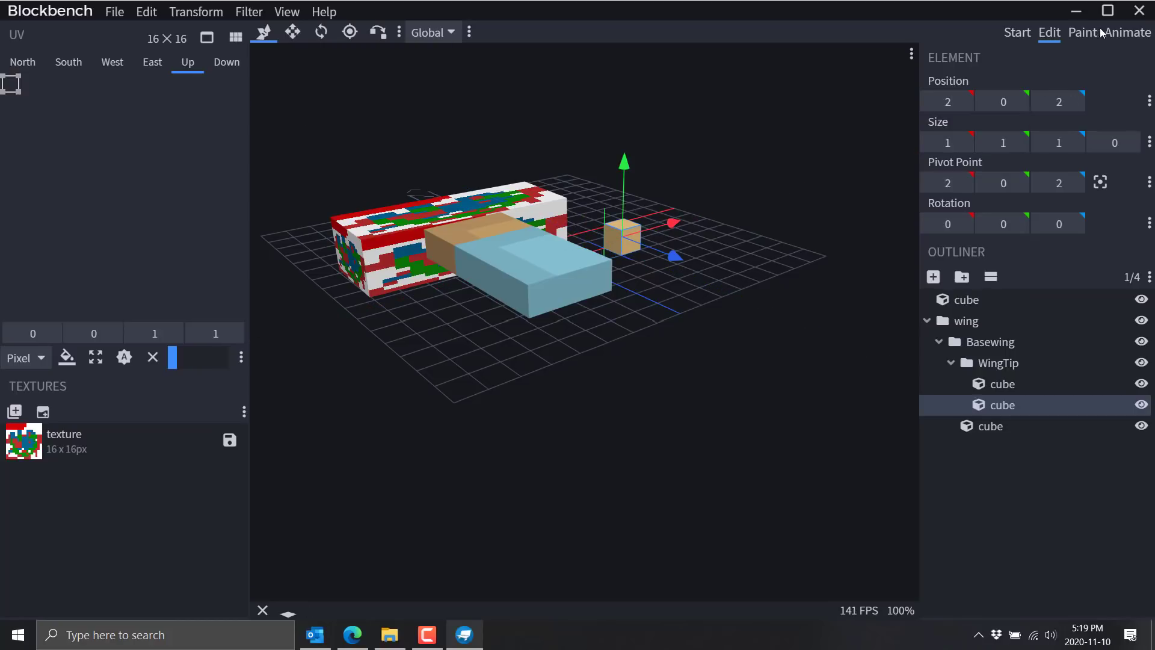
# Step: Go back to animation mode and preview the animation with the extra WingTip cube
pyautogui.click(1127, 31)
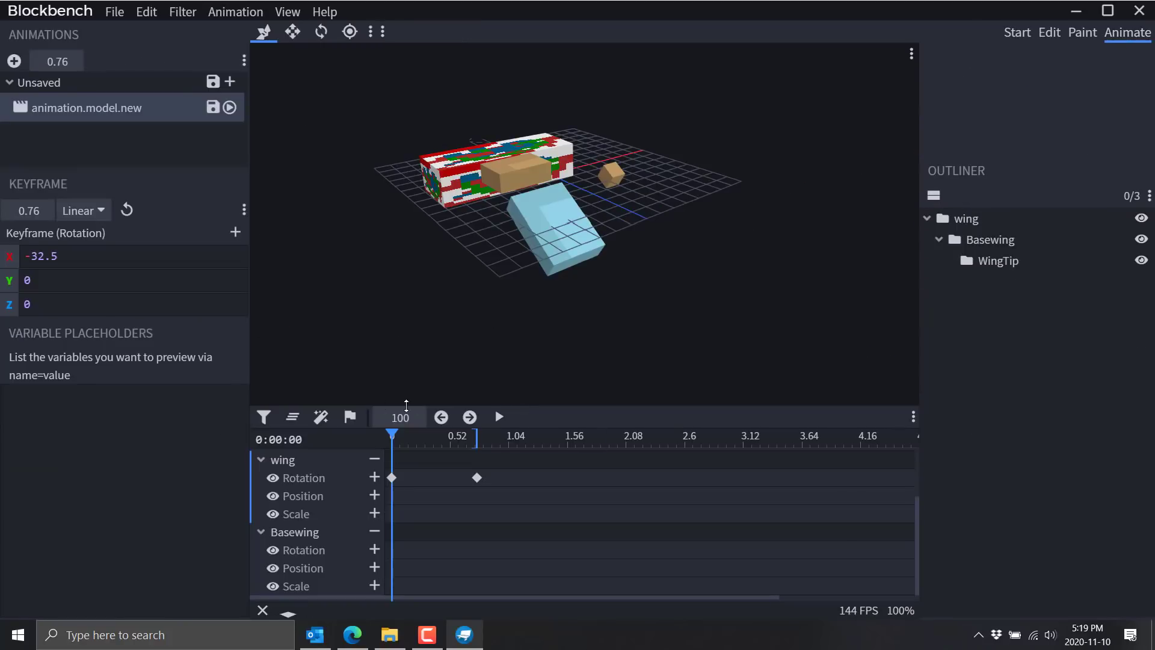
pyautogui.click(499, 416)
# Step: Look over the model export options, then browse the list of available plugins
pyautogui.click(115, 11)
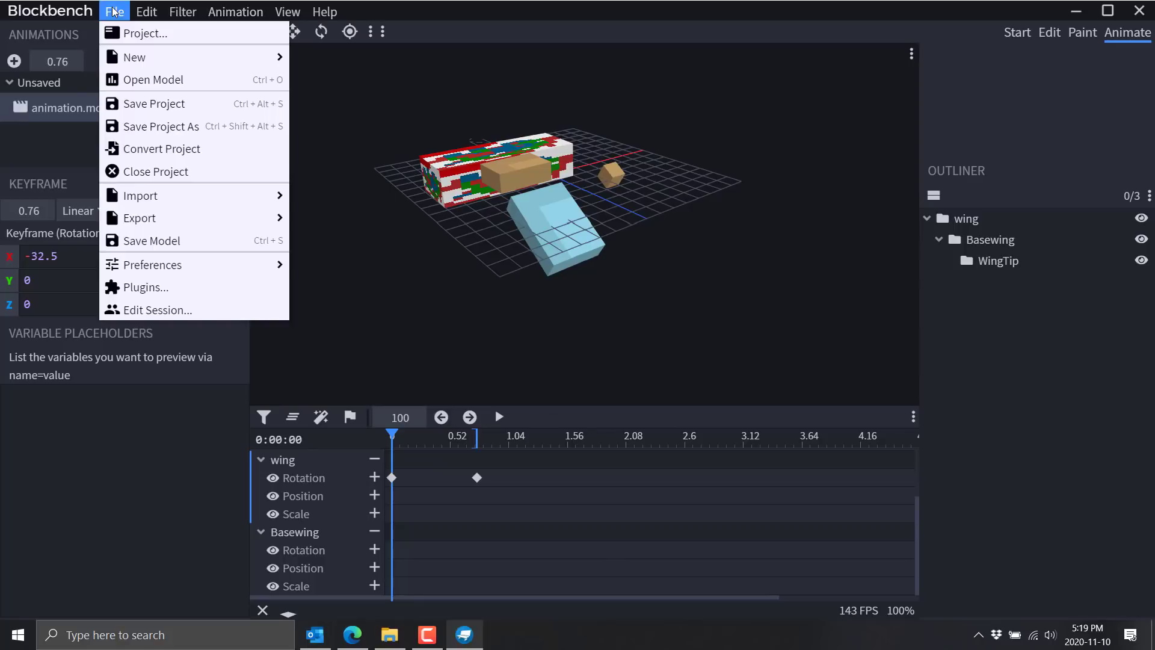
pyautogui.moveTo(149, 218)
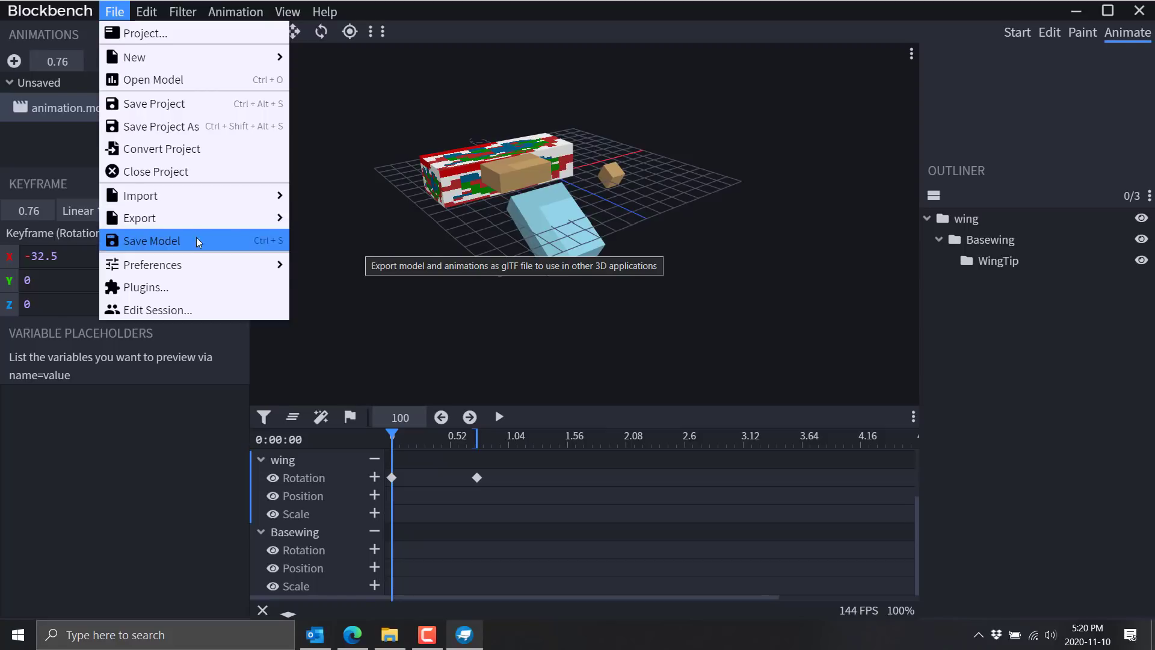
pyautogui.click(147, 288)
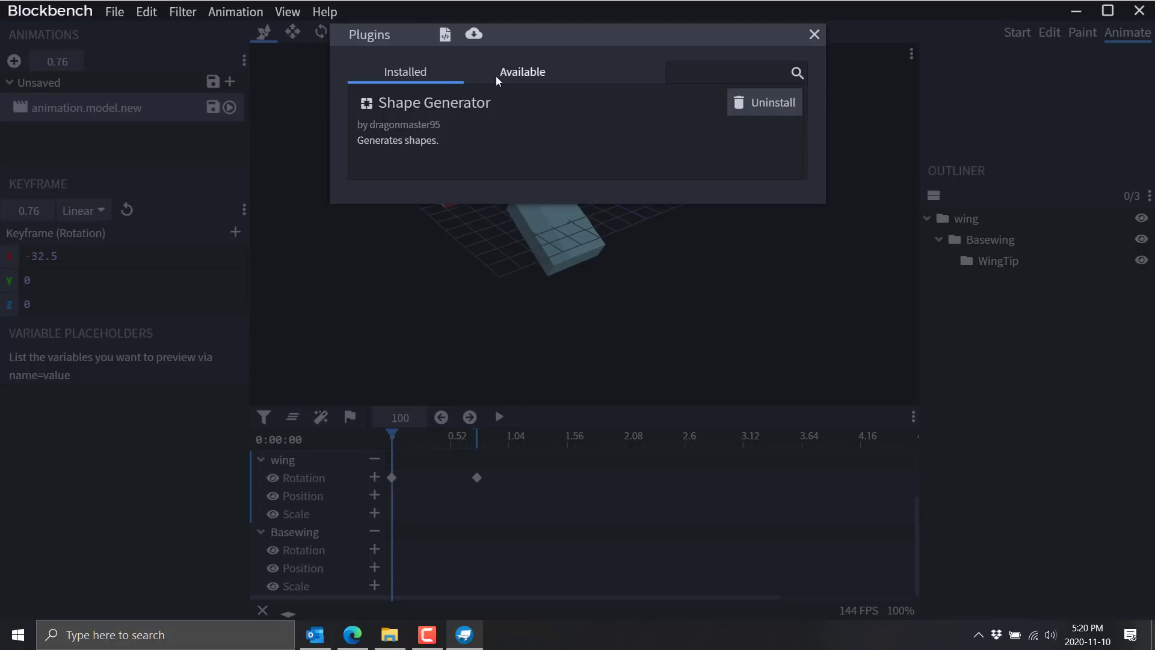
pyautogui.click(518, 72)
pyautogui.scroll(-8, 544, 205)
pyautogui.scroll(-10, 536, 245)
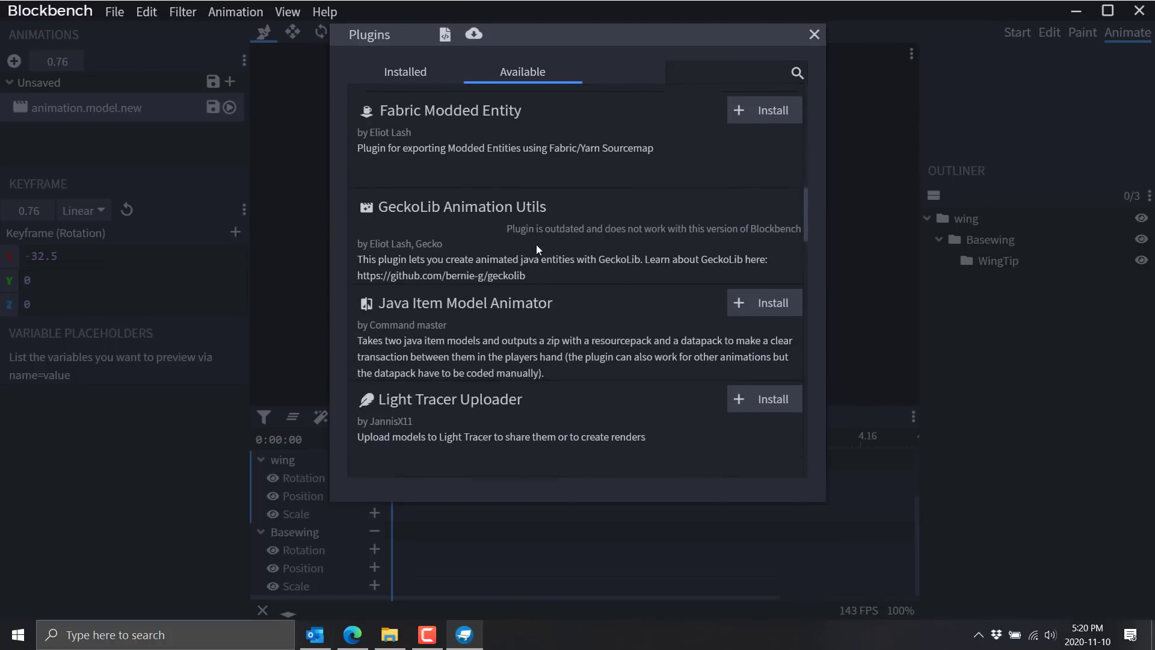
pyautogui.scroll(-10, 536, 241)
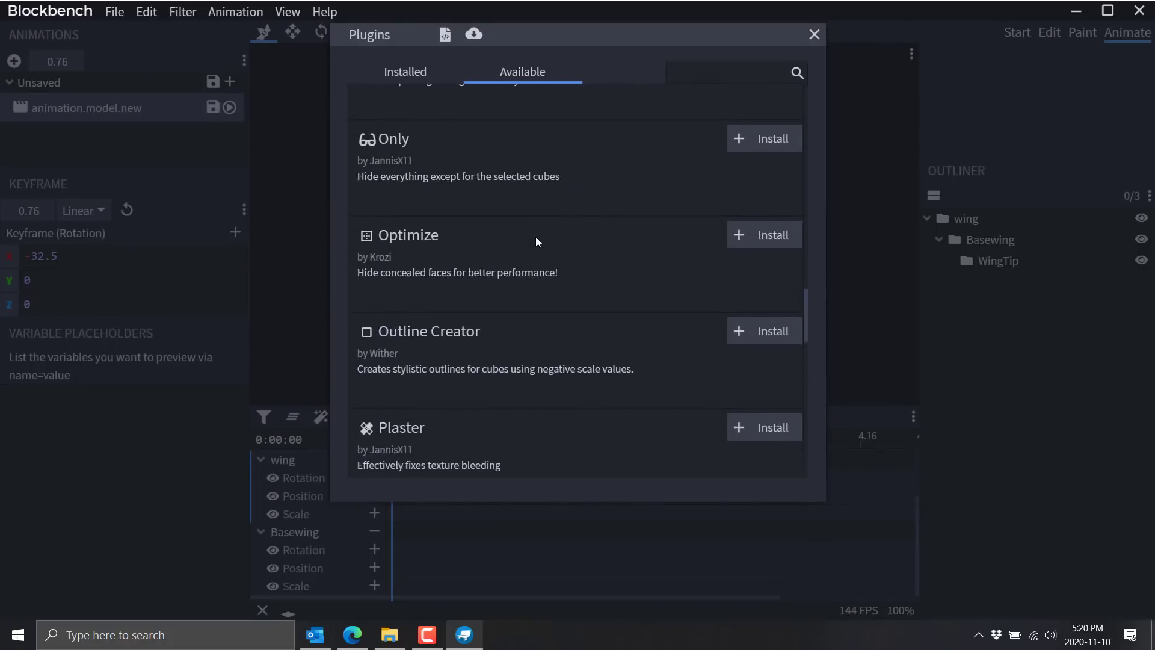
pyautogui.scroll(-3, 537, 241)
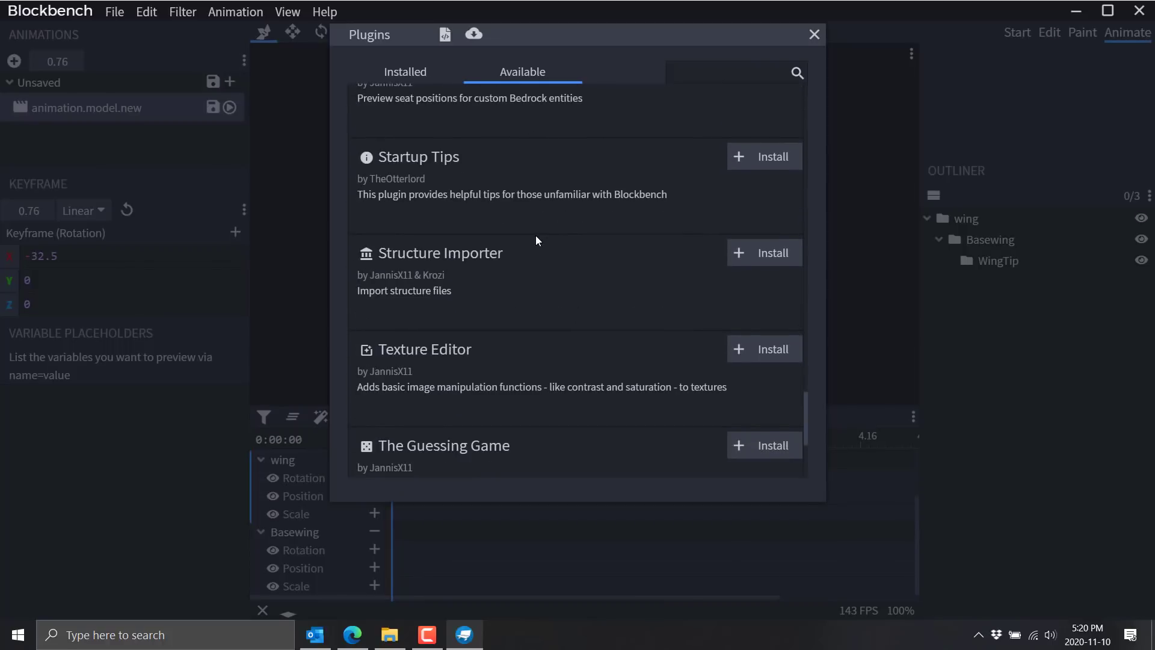
pyautogui.click(816, 35)
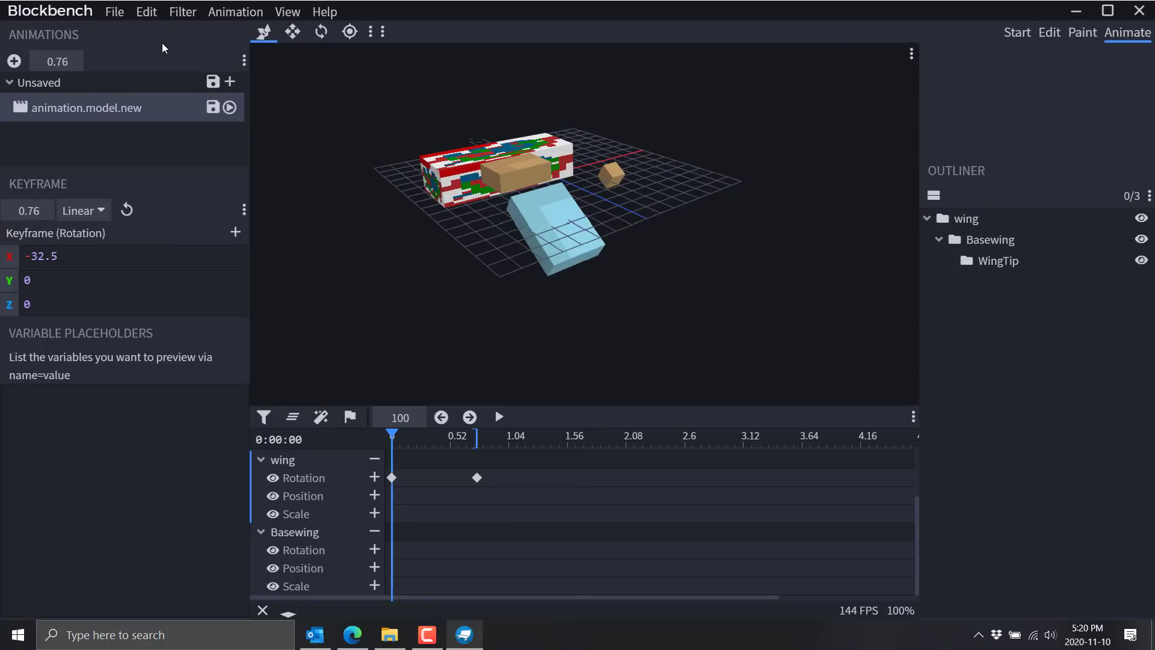
# Step: Reopen the plugin manager to check which plugins are installed, then close it
pyautogui.click(146, 11)
pyautogui.click(114, 12)
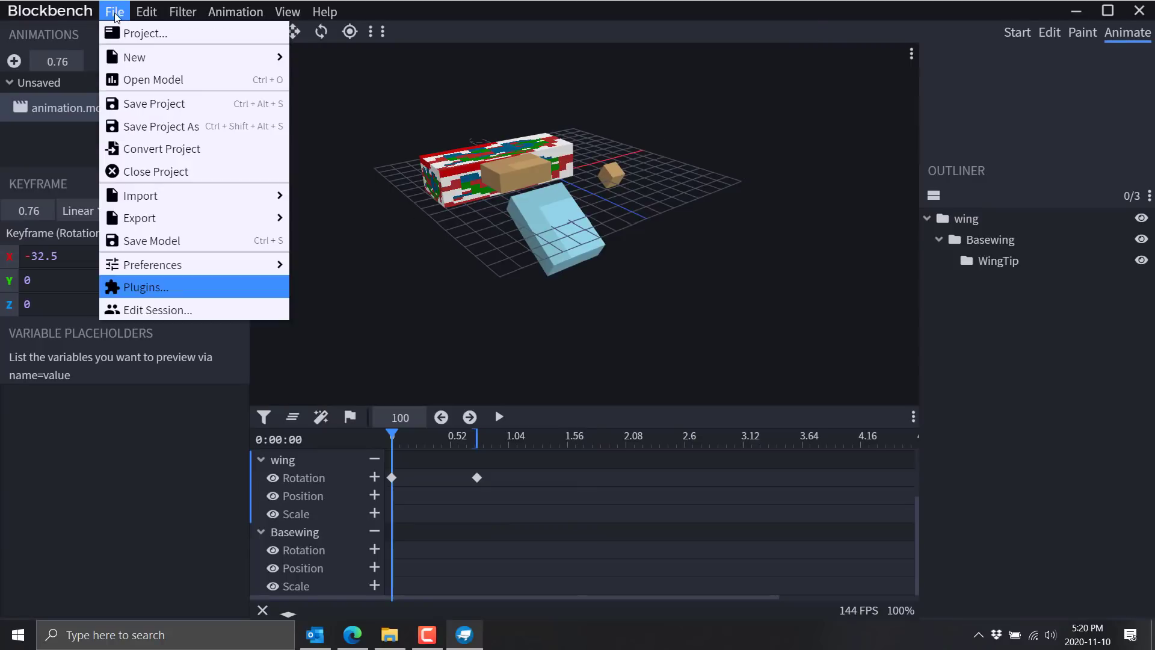
pyautogui.click(146, 287)
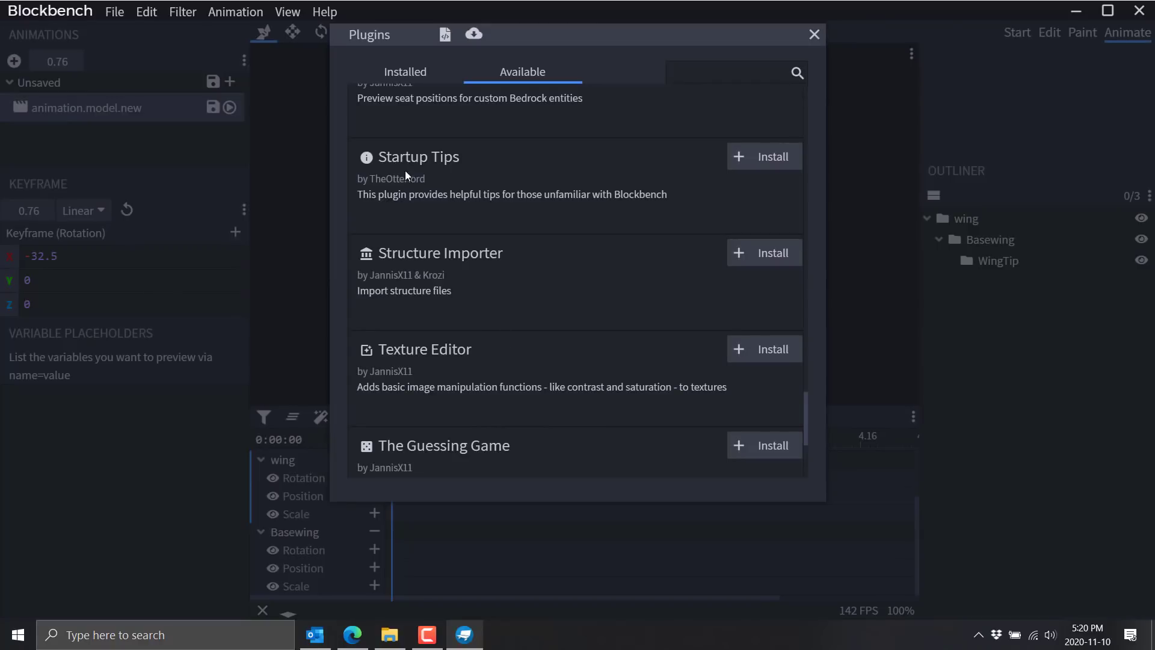
pyautogui.click(421, 71)
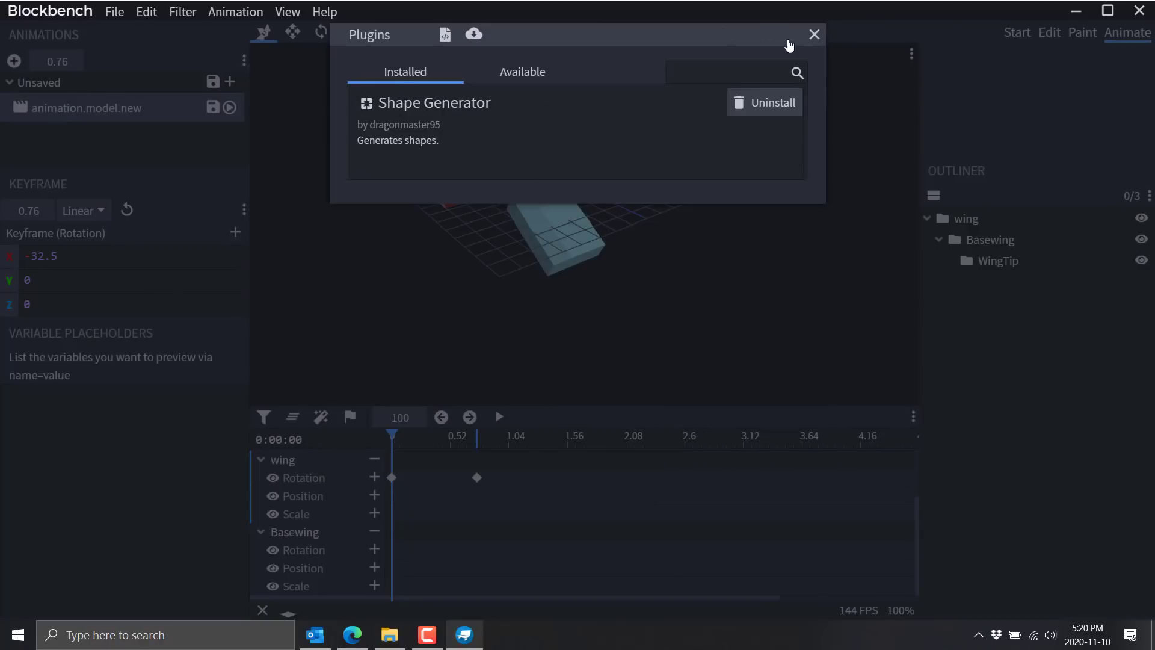
pyautogui.click(814, 35)
# Step: Generate a hollow octagon with diameter/length 32, height 2, centre 8, 8, 8, axis Y, border width 3 and 22.5° rotation
pyautogui.click(193, 15)
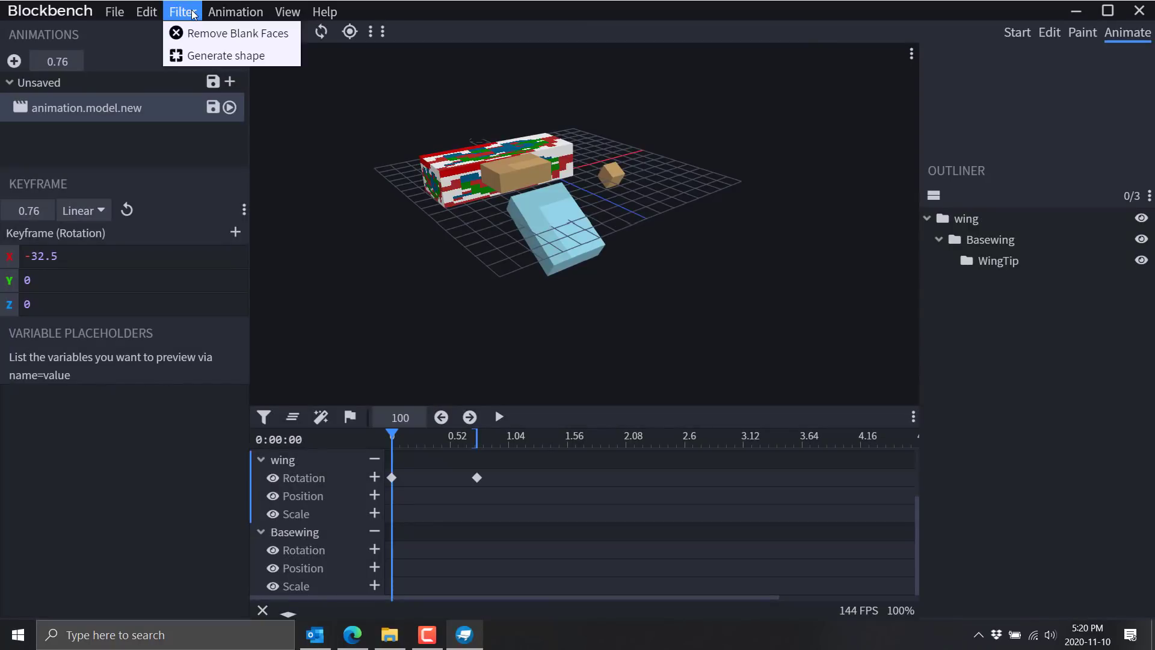
pyautogui.click(194, 56)
pyautogui.moveTo(620, 87); pyautogui.dragTo(758, 116)
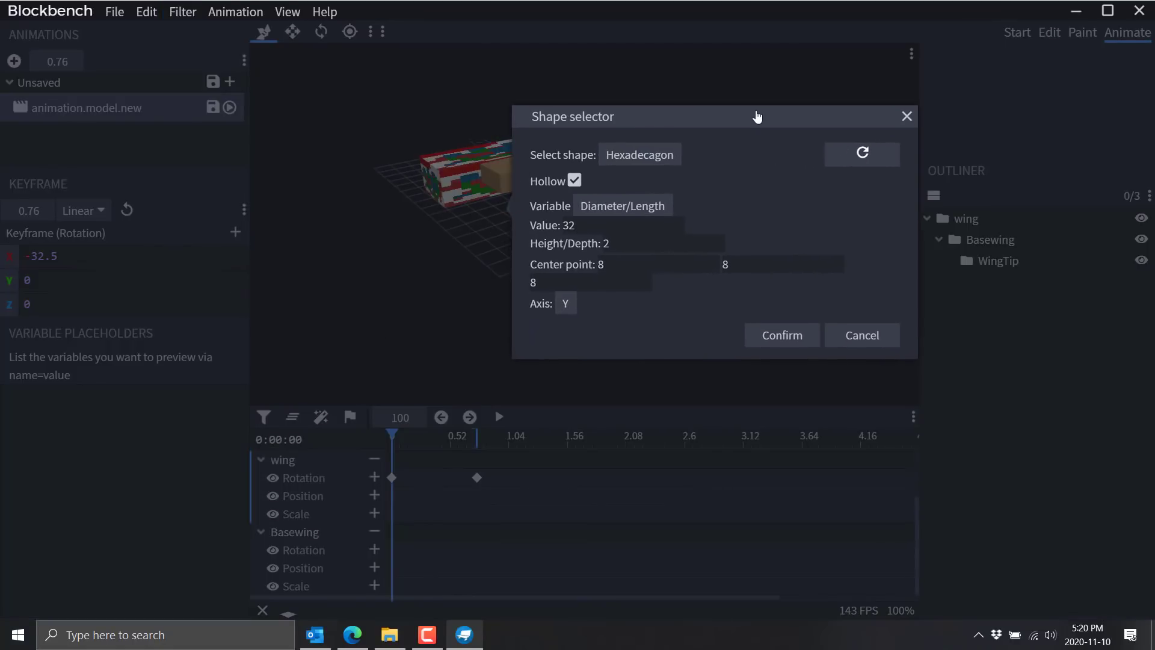
pyautogui.click(644, 163)
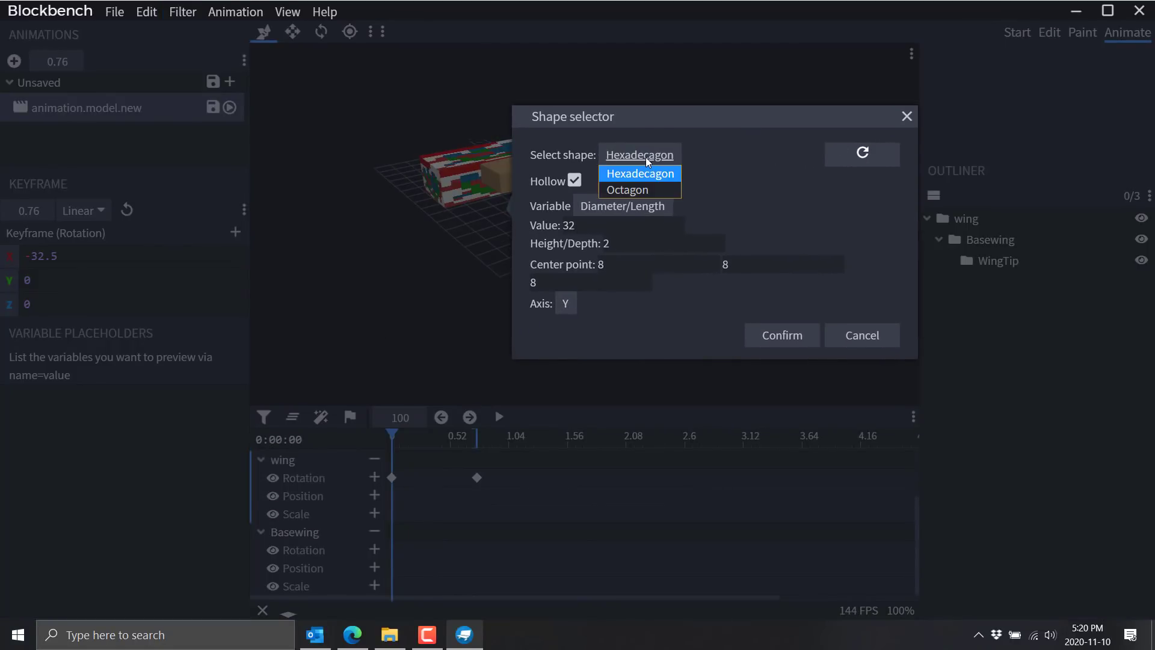
pyautogui.click(642, 189)
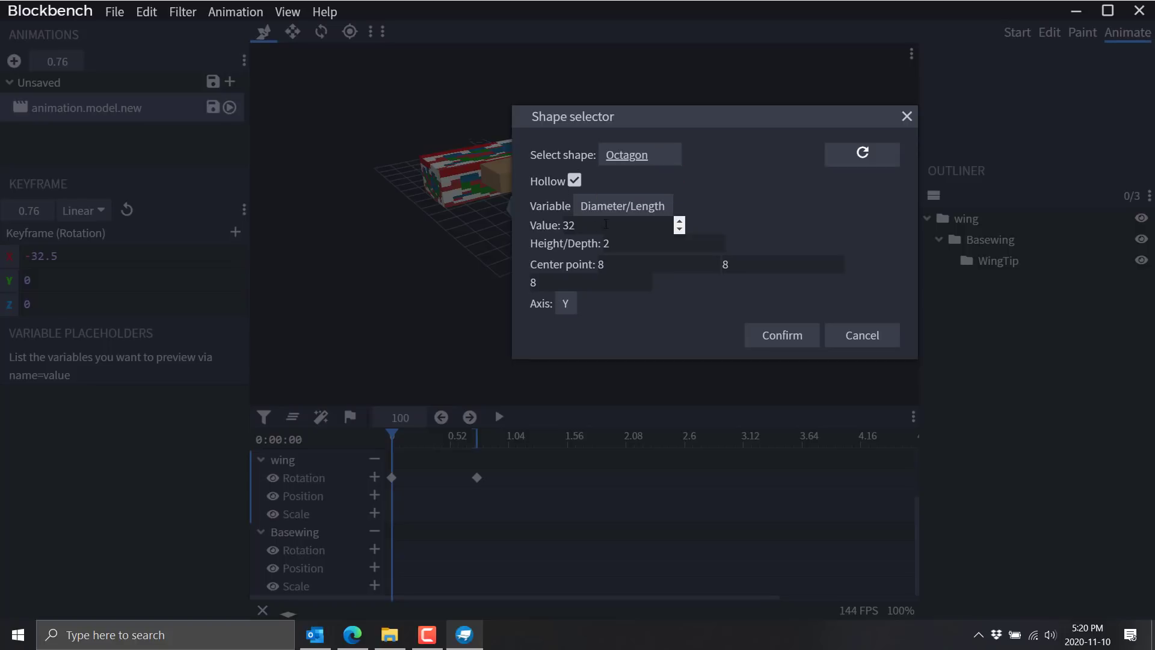
pyautogui.click(766, 338)
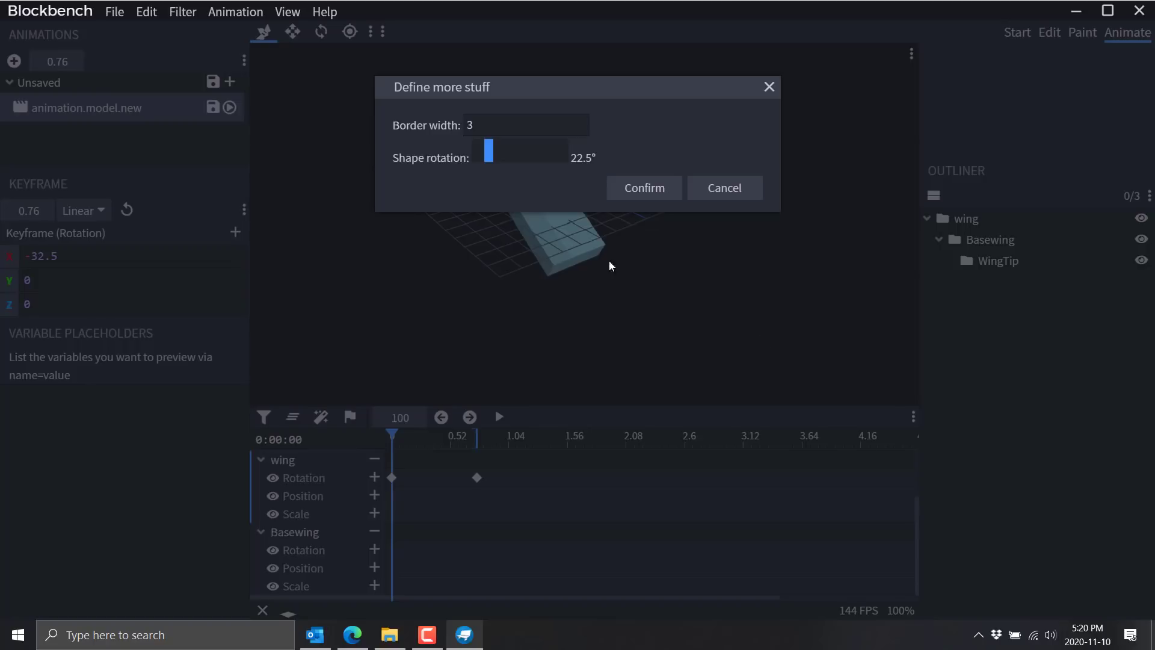
pyautogui.click(652, 188)
pyautogui.scroll(-4, 739, 231)
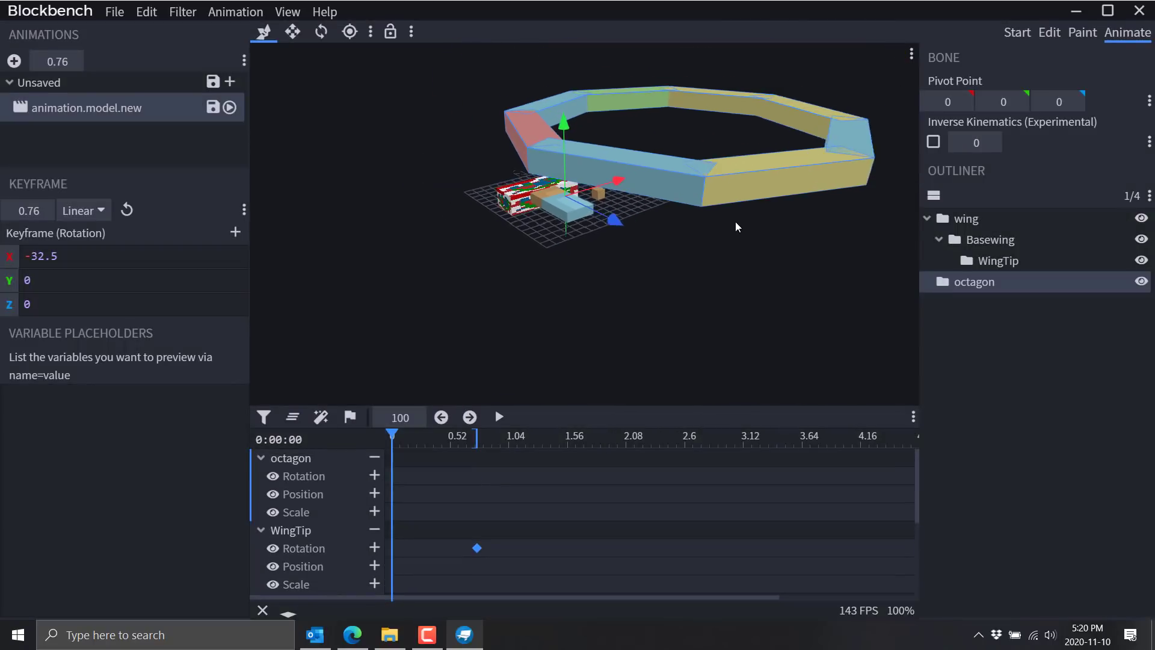
# Step: In paint mode, examine the octagon ring from above and pick its segments one after another around the ring
pyautogui.scroll(3, 737, 230)
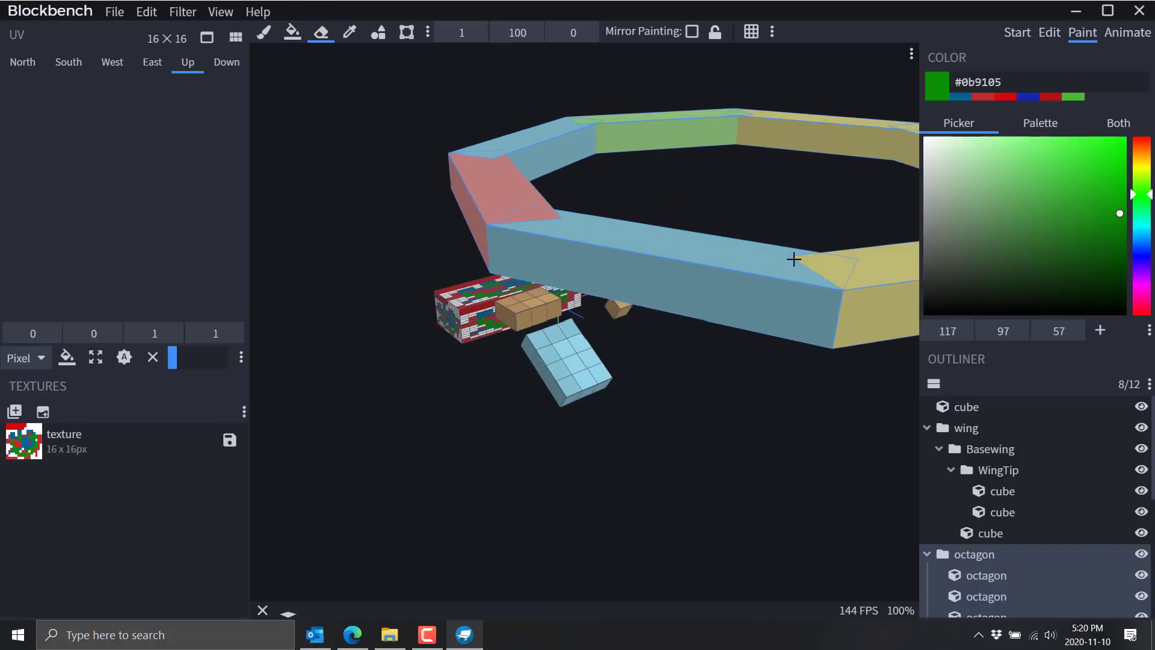
pyautogui.moveTo(792, 258); pyautogui.dragTo(831, 307)
pyautogui.scroll(3, 830, 307)
pyautogui.moveTo(653, 402); pyautogui.dragTo(639, 399)
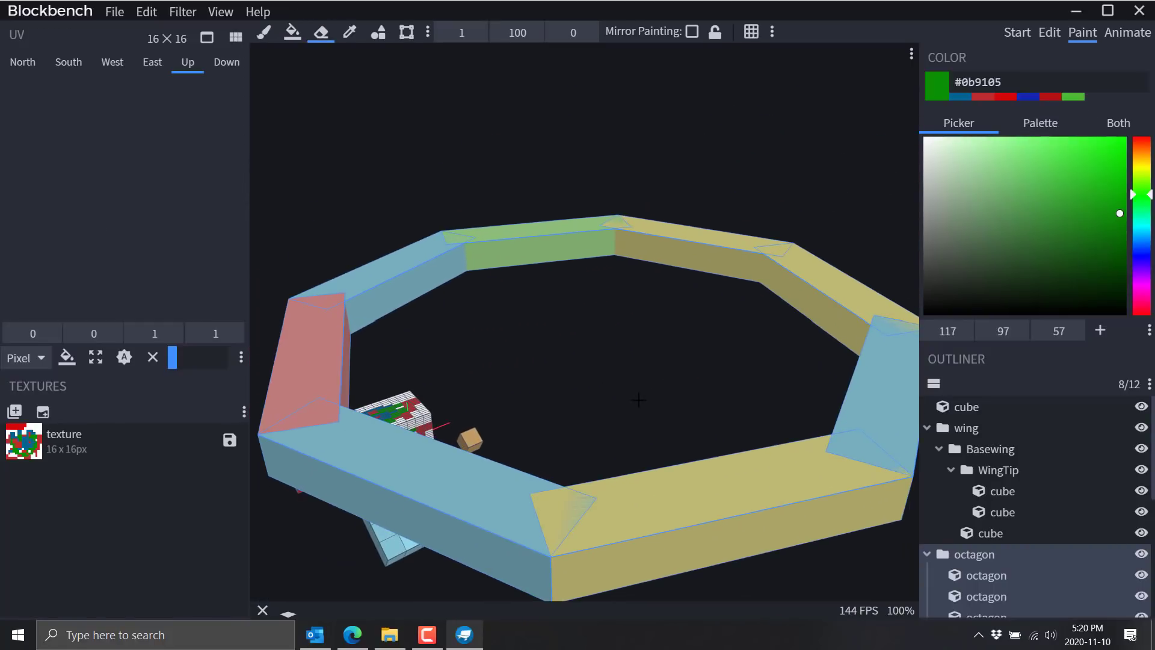
pyautogui.click(782, 470)
pyautogui.click(325, 433)
pyautogui.click(307, 325)
pyautogui.click(366, 259)
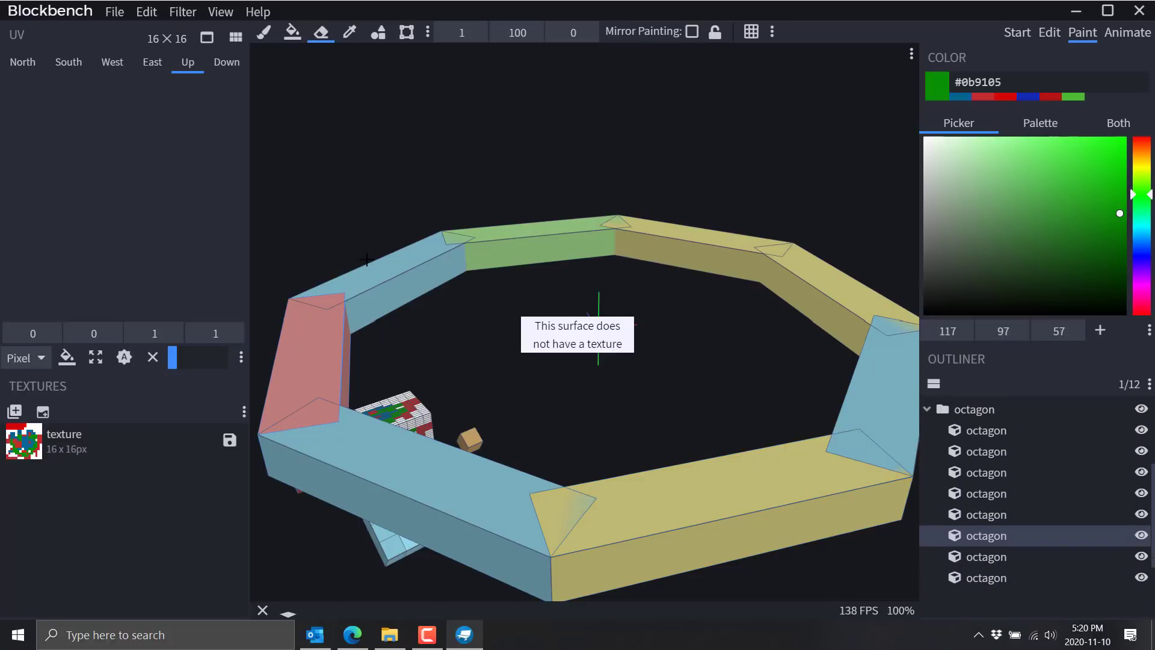
pyautogui.click(414, 256)
pyautogui.click(480, 237)
pyautogui.click(698, 250)
pyautogui.click(854, 313)
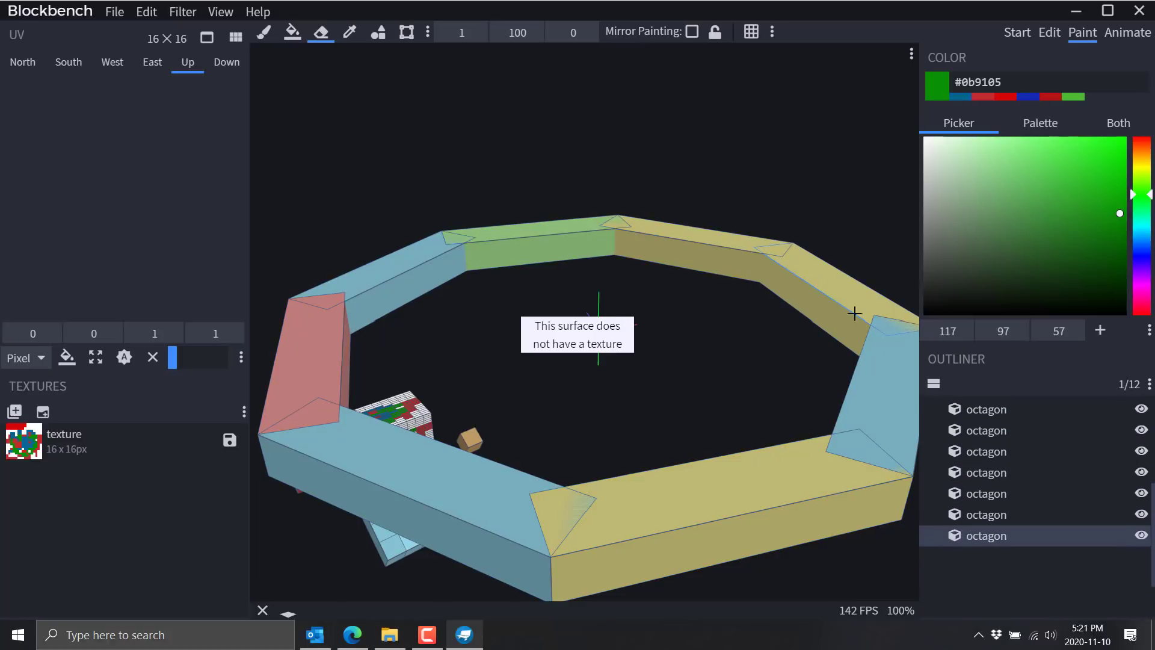
pyautogui.click(894, 363)
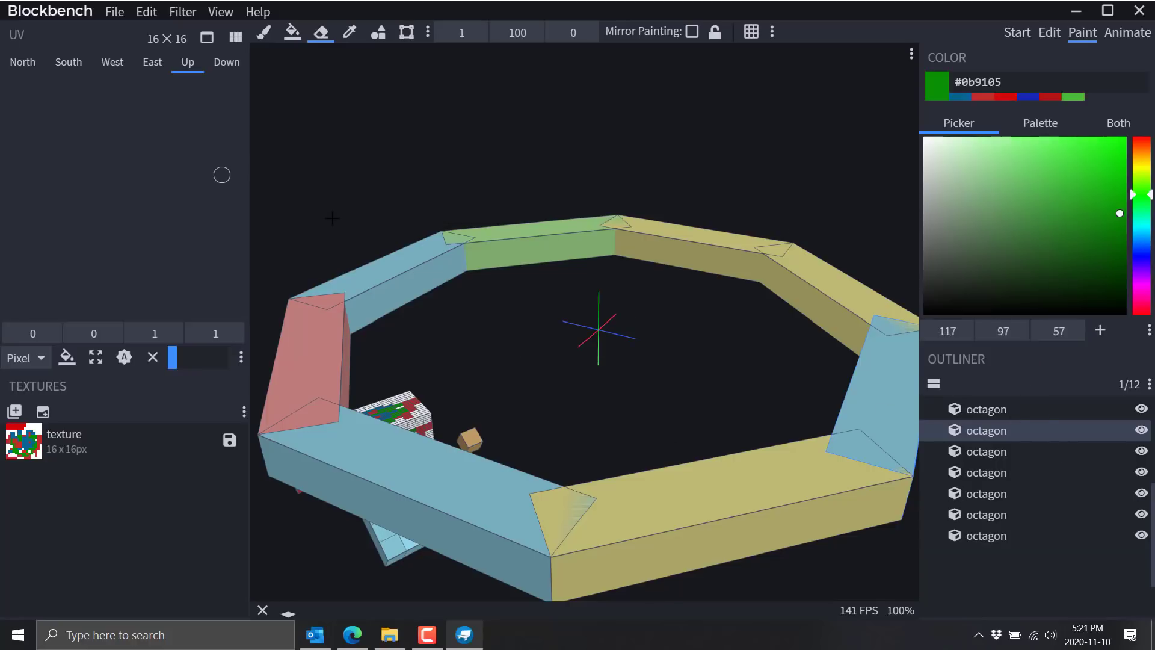
# Step: View the ring from a lower angle and select individual octagon pieces in the outliner to match them to the model
pyautogui.moveTo(332, 218); pyautogui.dragTo(571, 322)
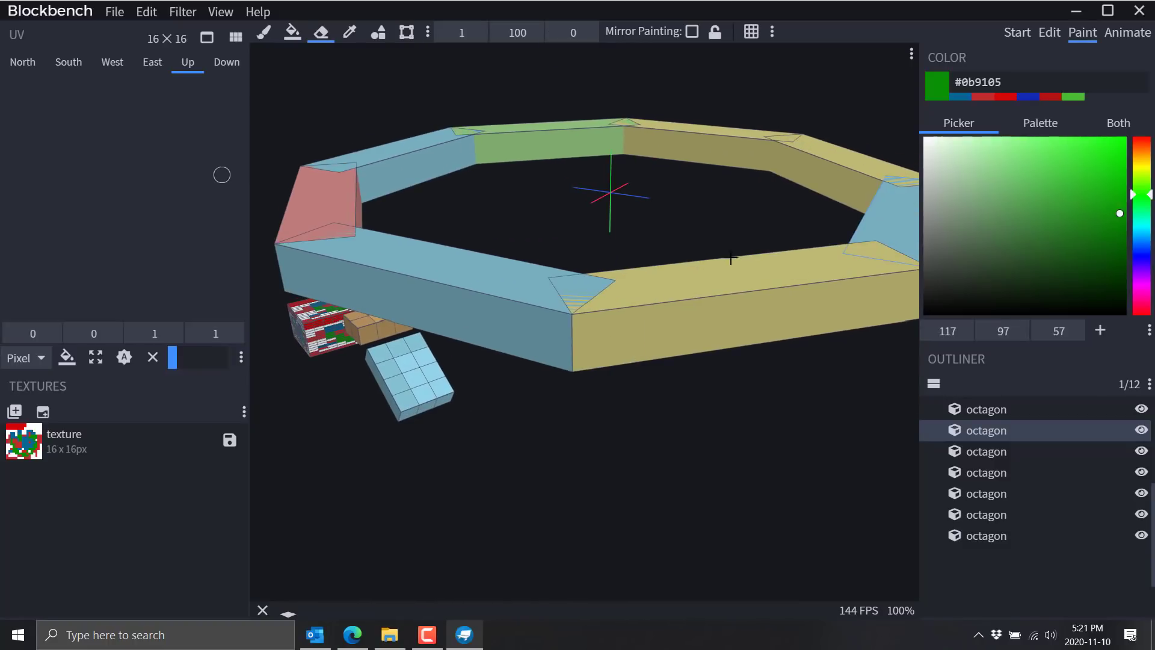
pyautogui.click(994, 415)
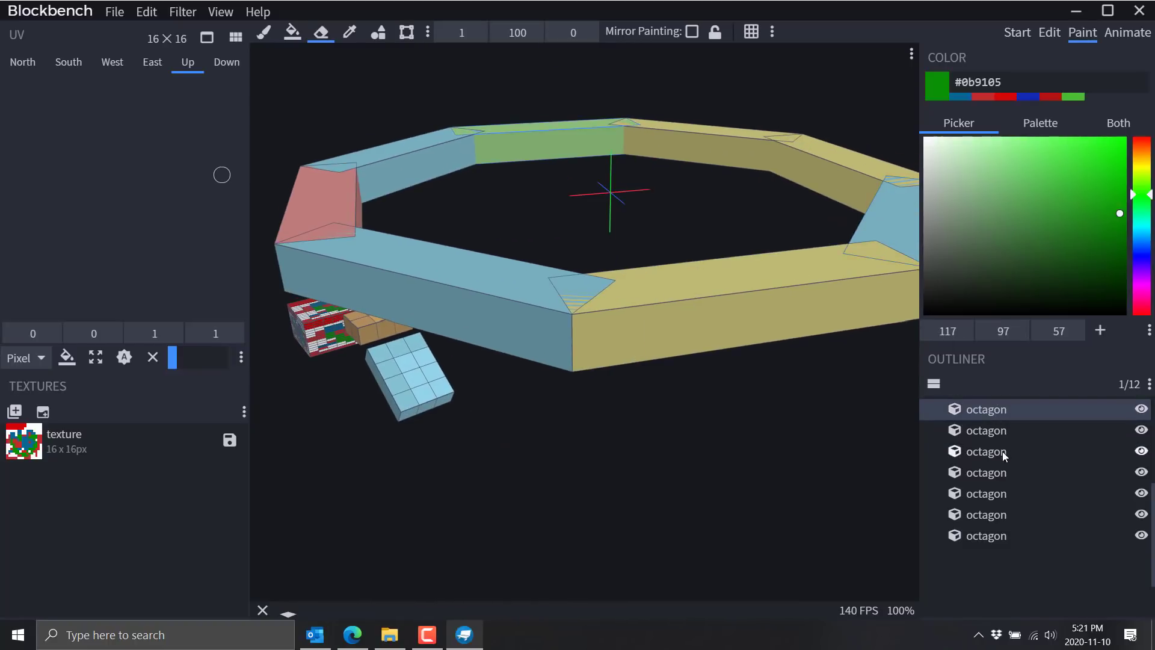
pyautogui.click(993, 536)
pyautogui.click(997, 413)
# Step: Reopen the plugin manager, browse the whole list of available plugins and close it
pyautogui.click(141, 12)
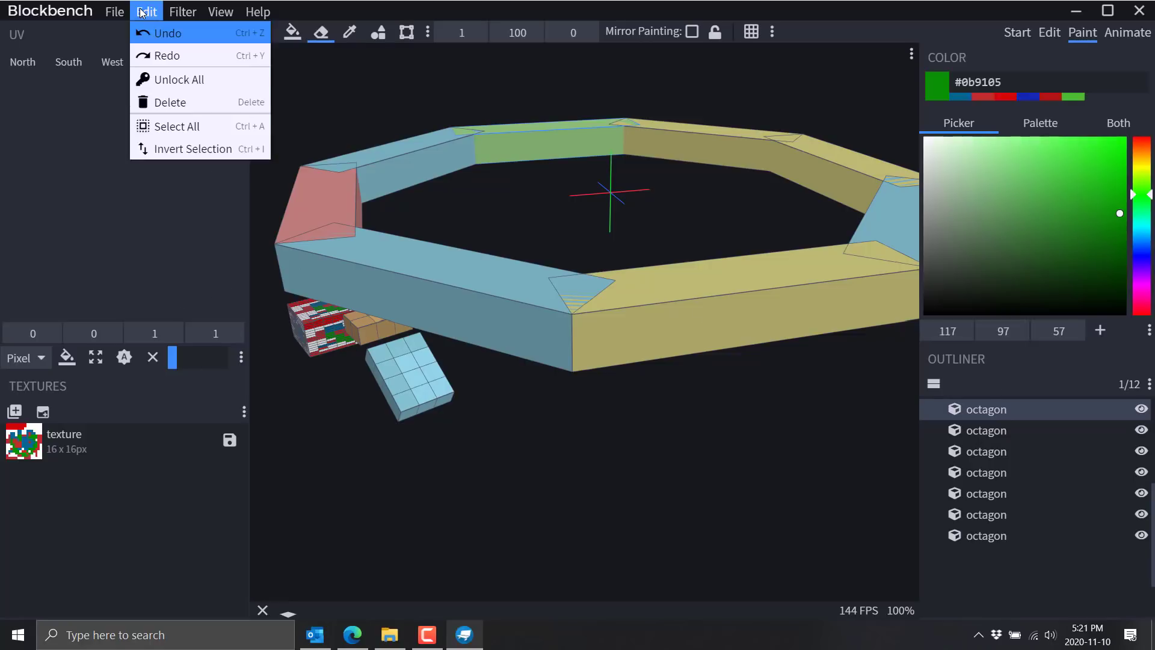
pyautogui.click(114, 12)
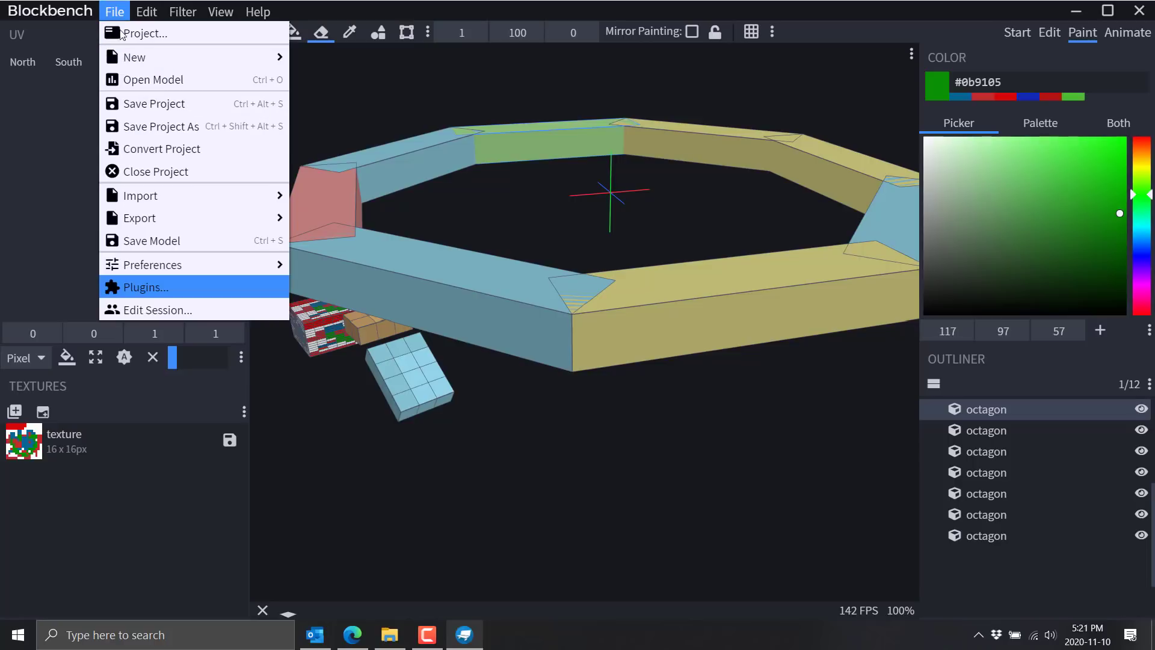
pyautogui.click(139, 287)
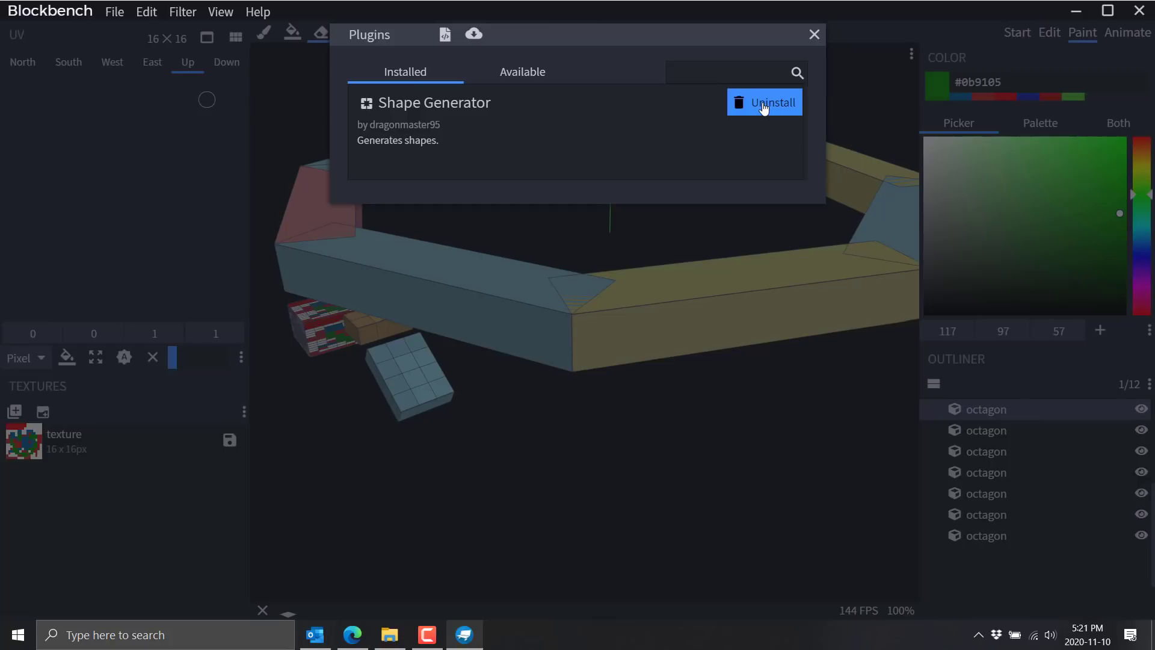
pyautogui.click(501, 73)
pyautogui.scroll(-6, 539, 202)
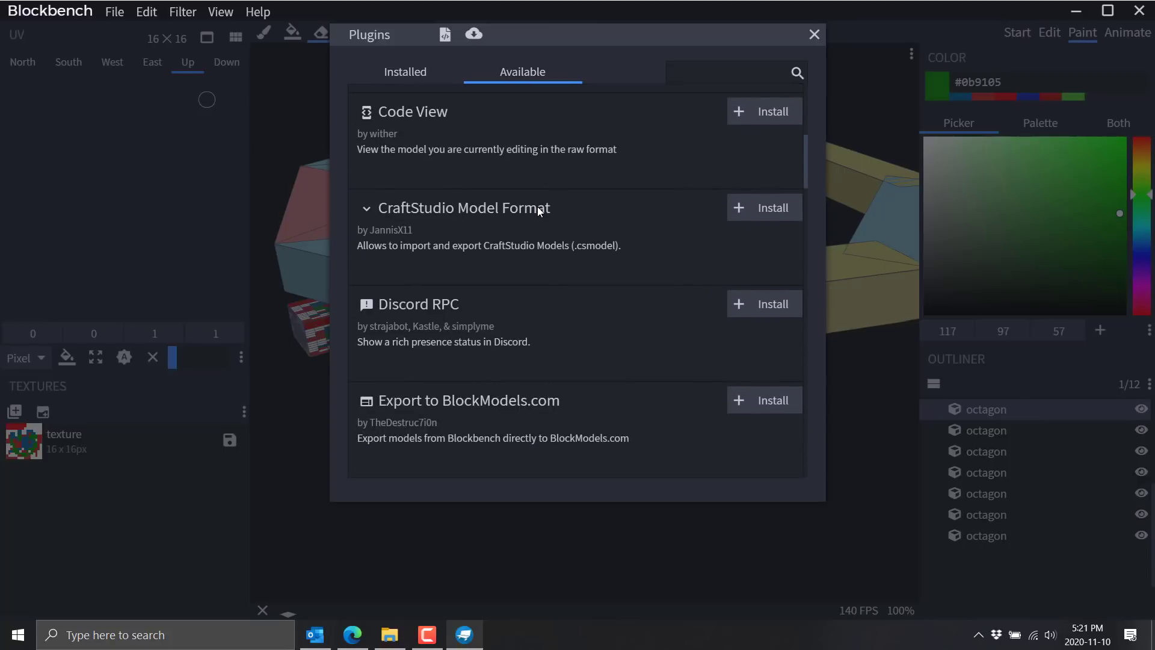
pyautogui.scroll(-8, 538, 211)
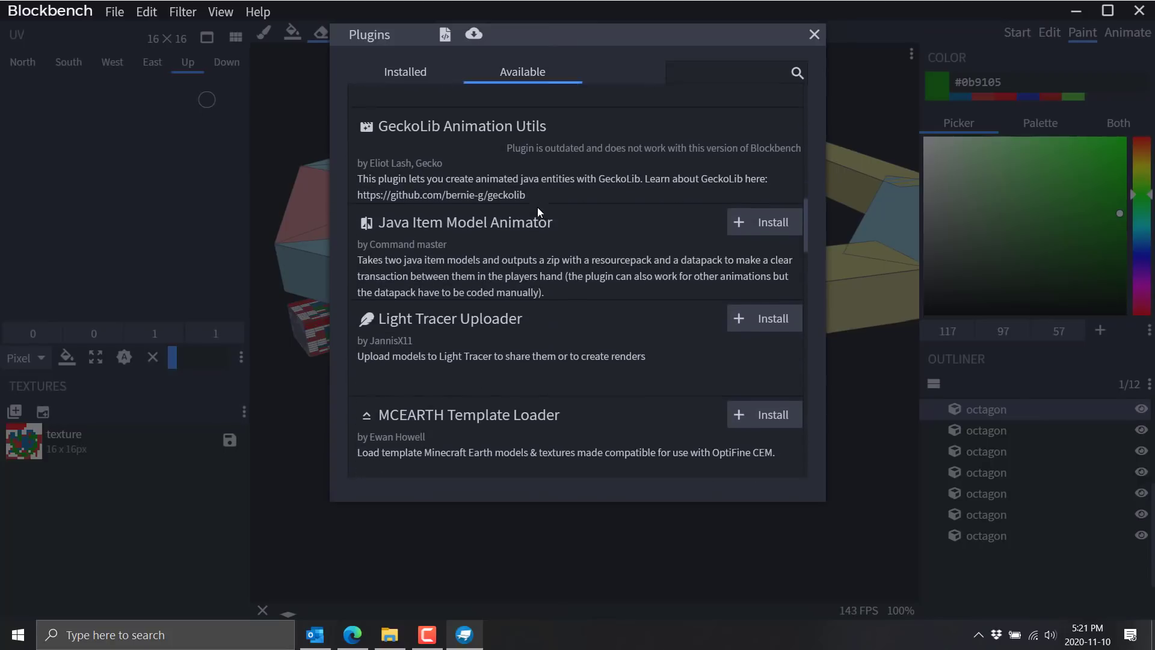
pyautogui.scroll(-10, 538, 210)
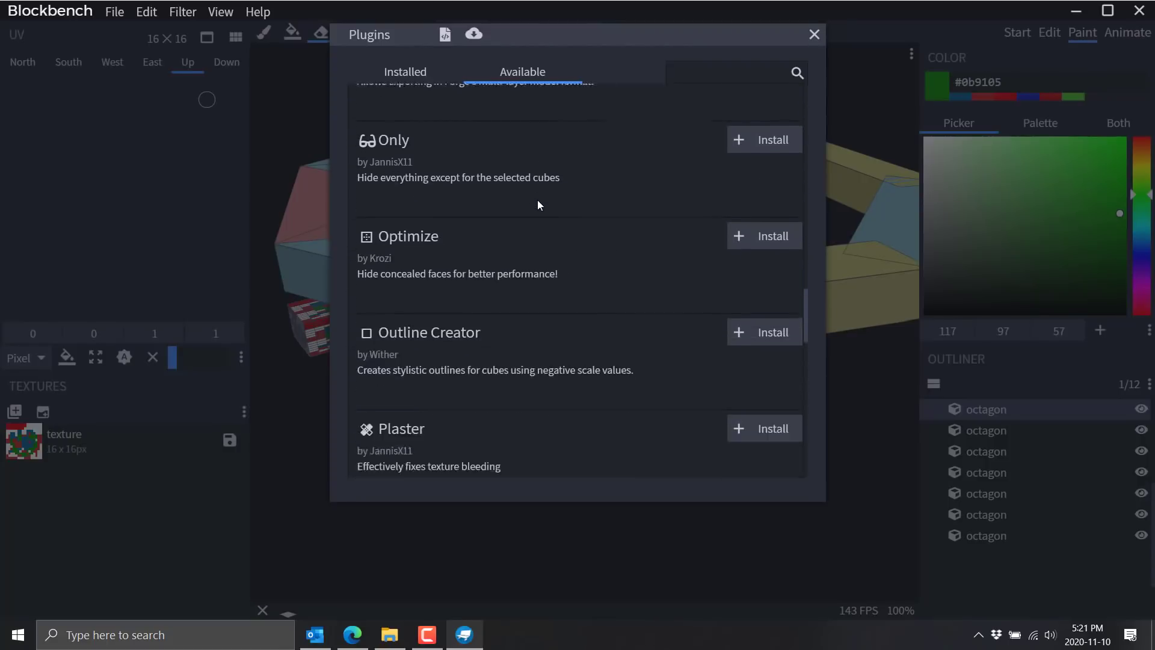
pyautogui.scroll(-7, 537, 205)
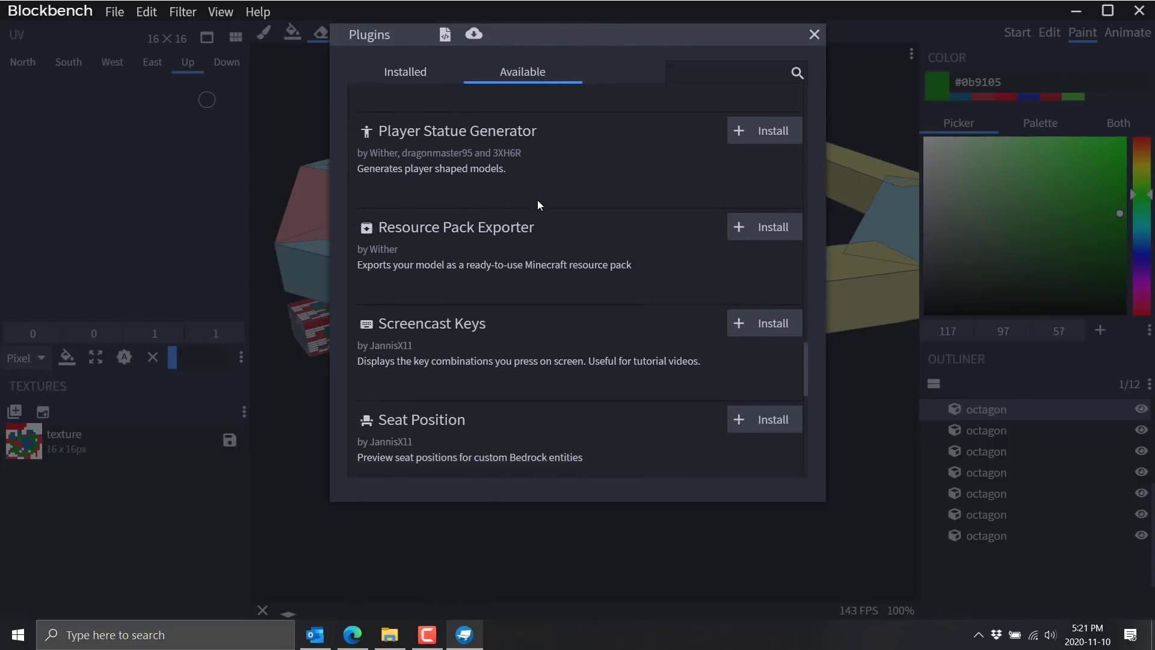
pyautogui.scroll(-8, 537, 205)
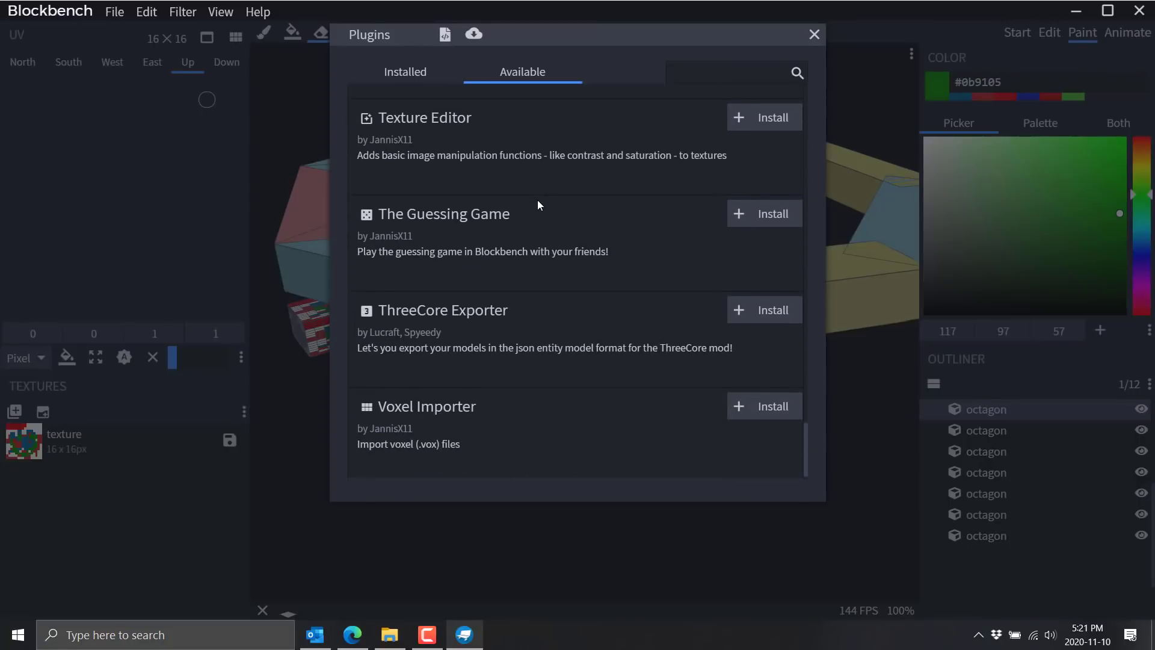
pyautogui.scroll(-1, 537, 205)
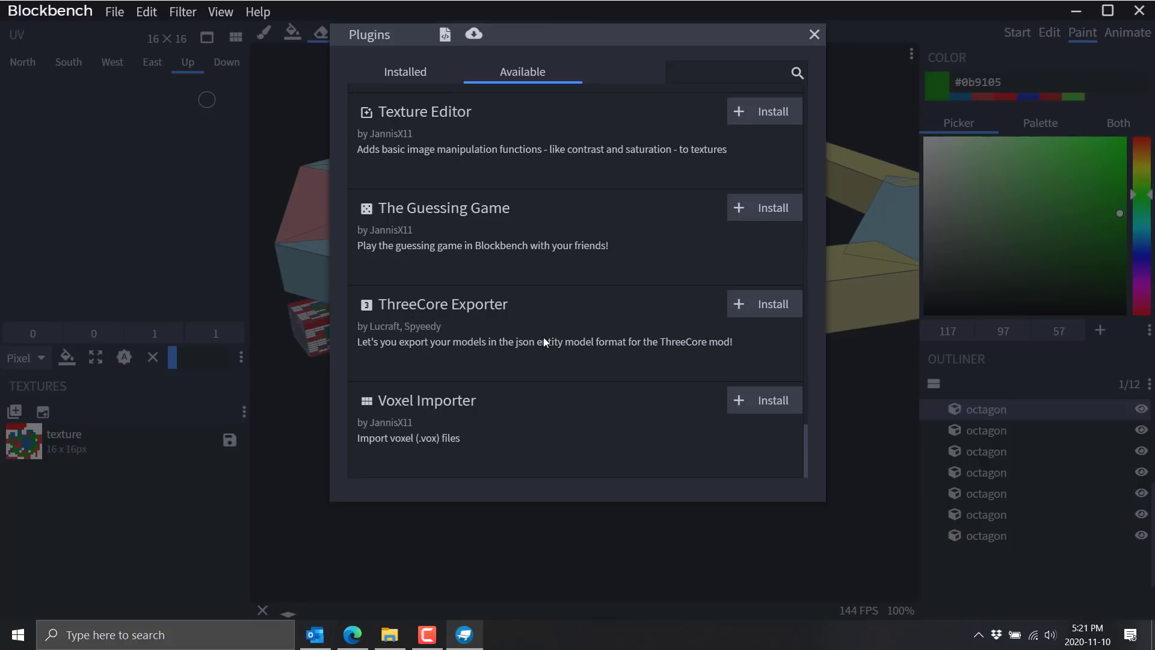
pyautogui.scroll(5, 539, 330)
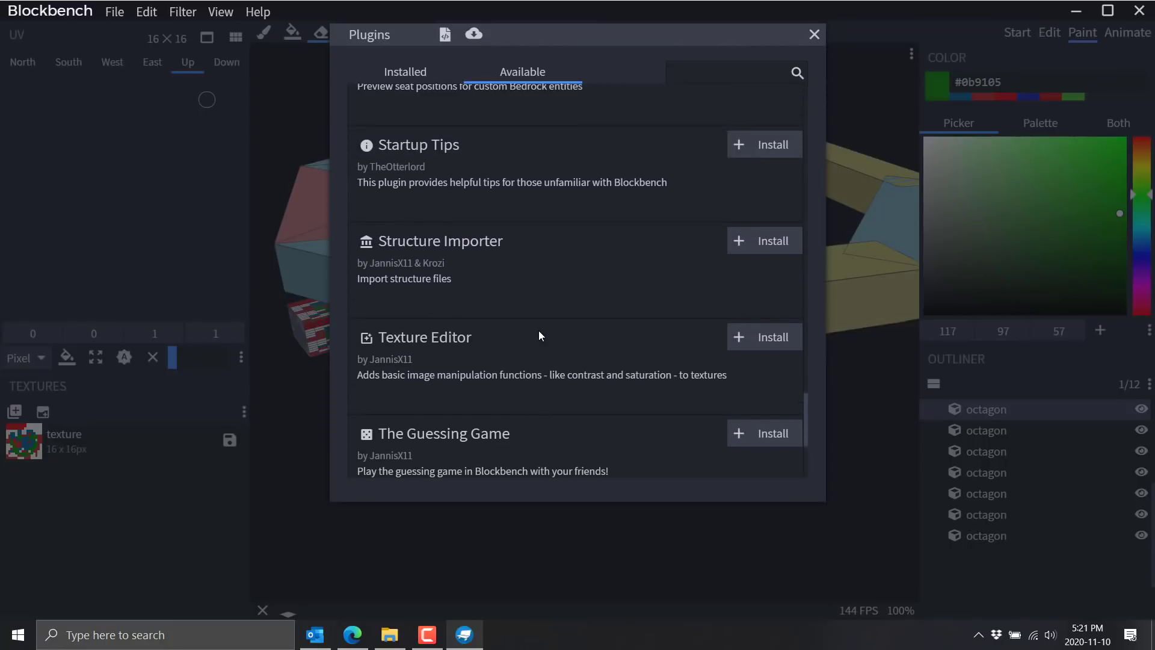
pyautogui.scroll(12, 539, 330)
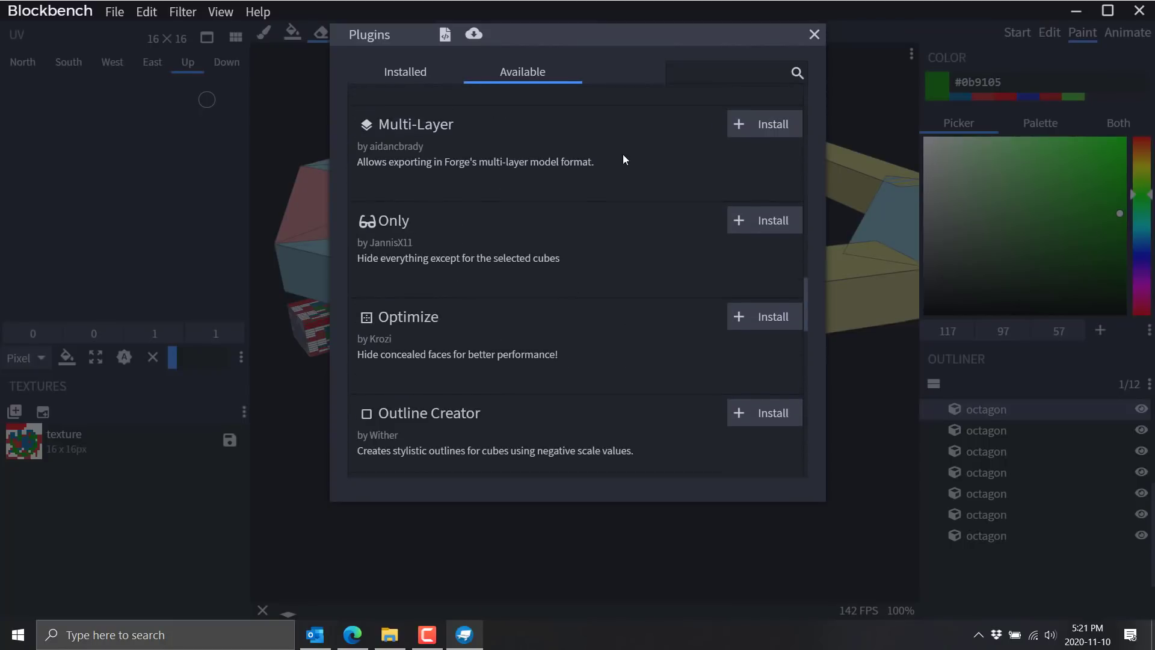
pyautogui.click(815, 32)
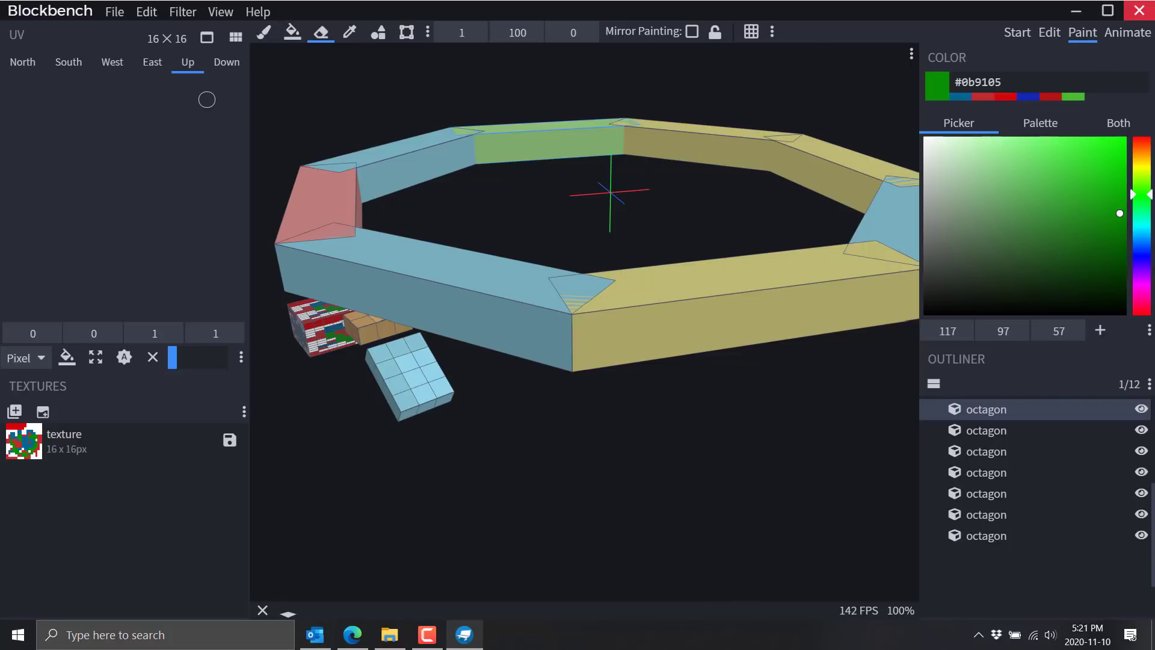
# Step: Return to animation mode briefly before switching to edit mode
pyautogui.click(1131, 33)
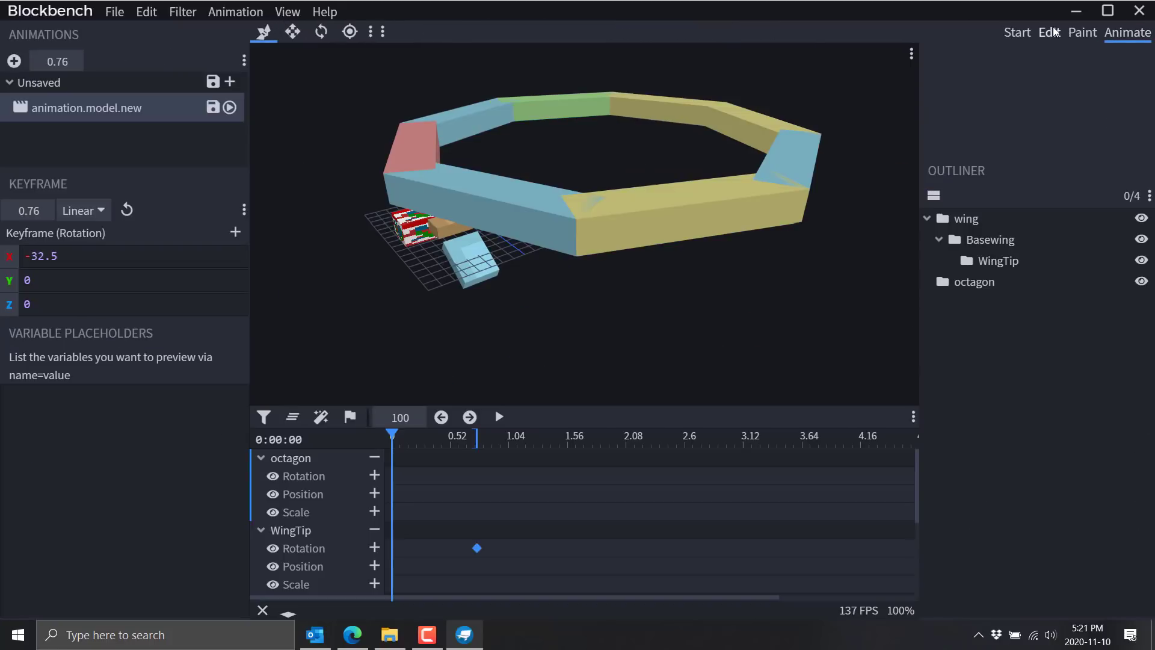
pyautogui.click(1053, 32)
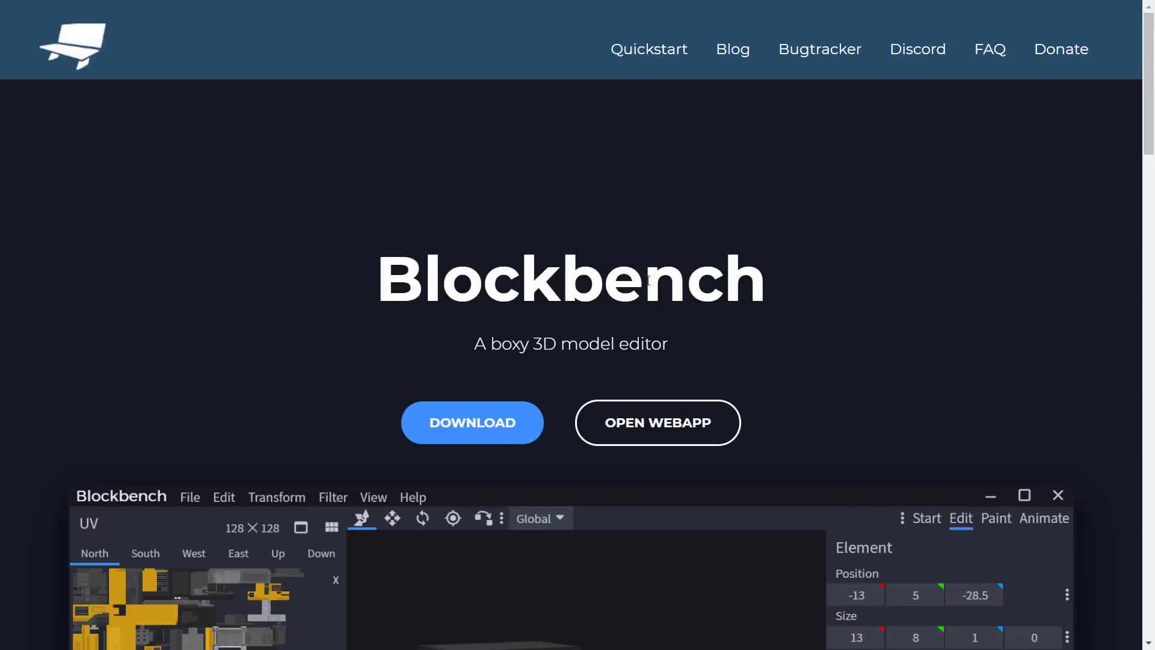
# Step: On the Blockbench website, open the Raptor Squad model from the Made in Blockbench gallery and view it from different angles
pyautogui.scroll(-15, 649, 280)
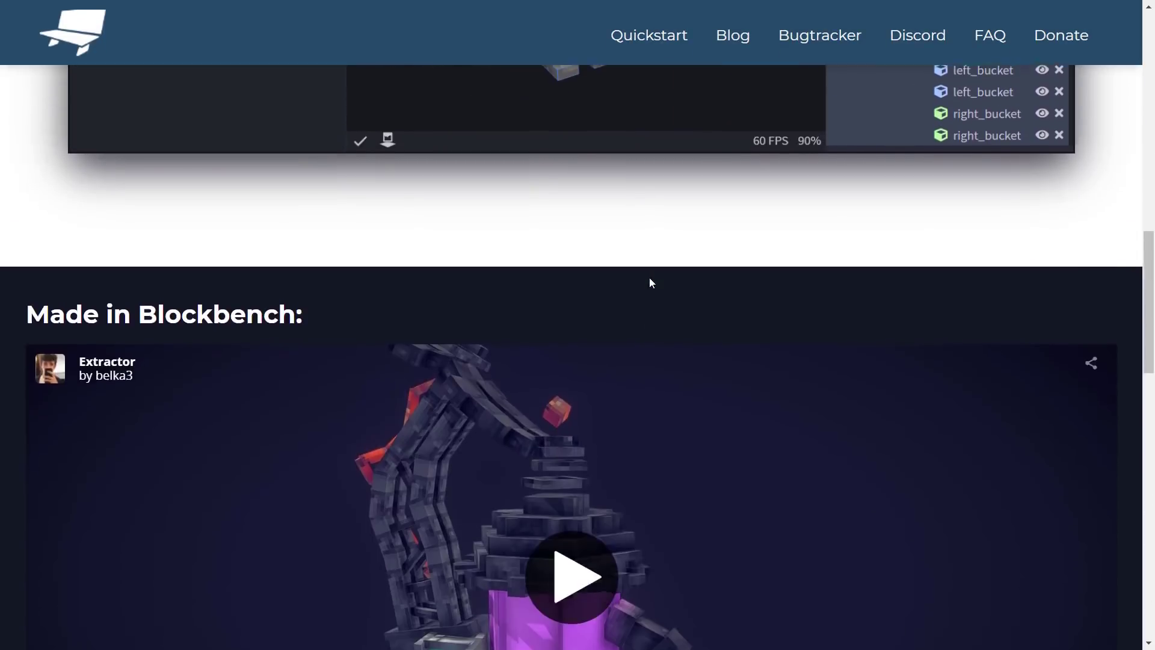
pyautogui.scroll(-9, 650, 280)
pyautogui.scroll(3, 840, 325)
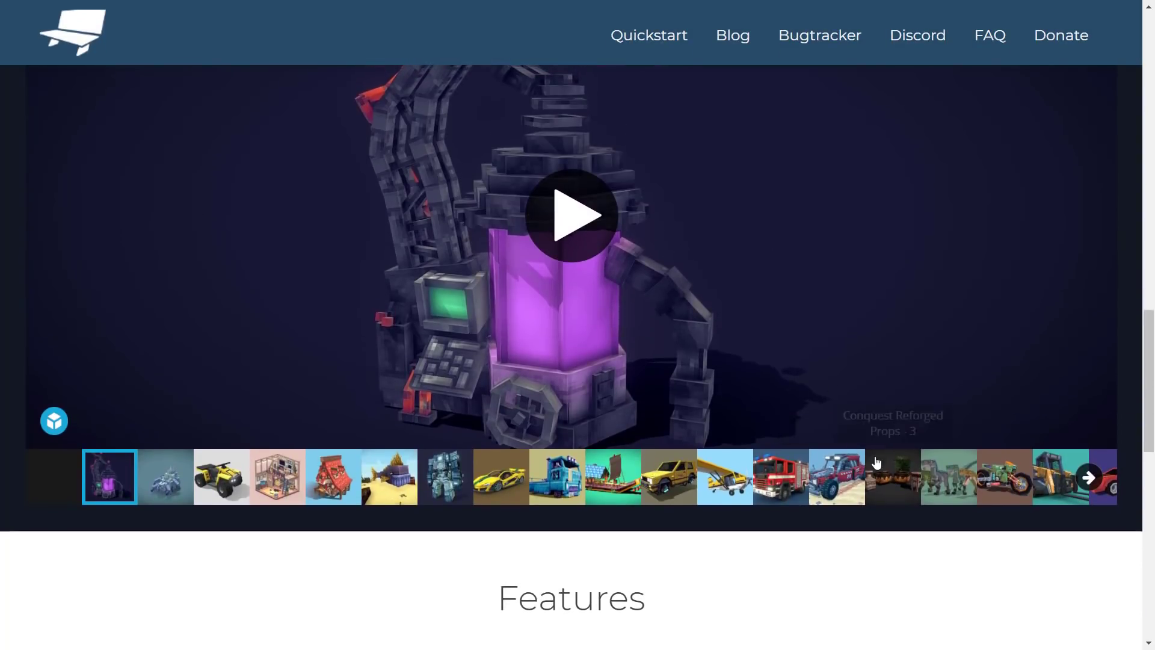
pyautogui.click(949, 476)
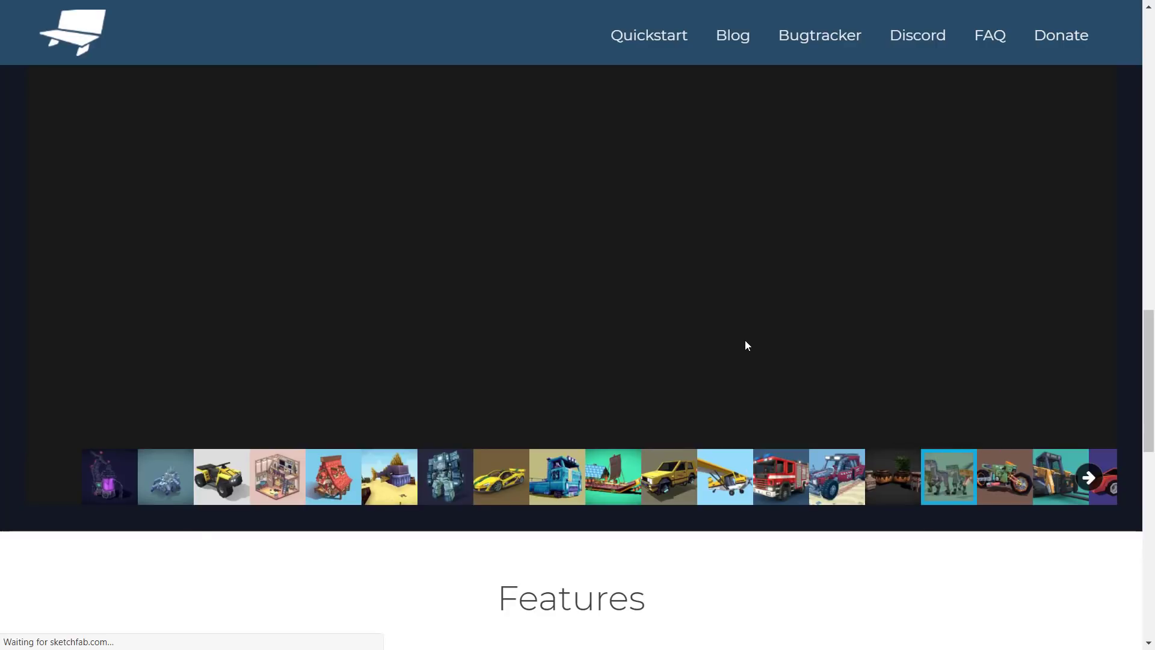
pyautogui.scroll(2, 644, 361)
pyautogui.click(640, 289)
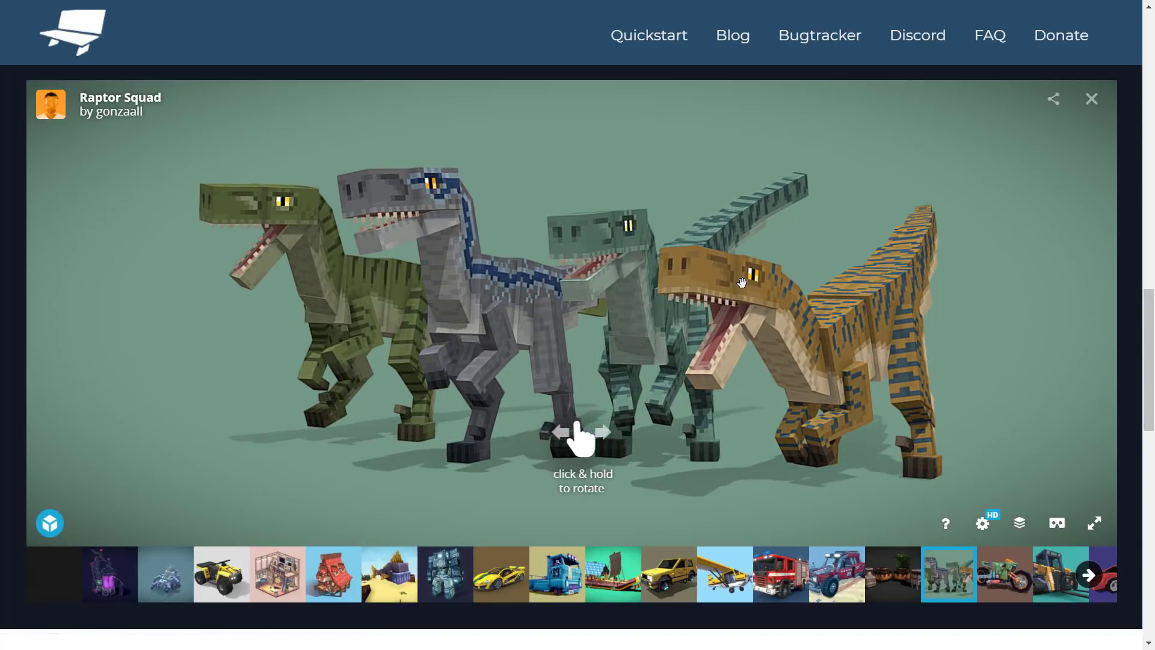
pyautogui.moveTo(742, 282)
pyautogui.mouseDown()
pyautogui.moveTo(372, 291)
pyautogui.moveTo(680, 281)
pyautogui.moveTo(617, 280)
pyautogui.mouseUp()
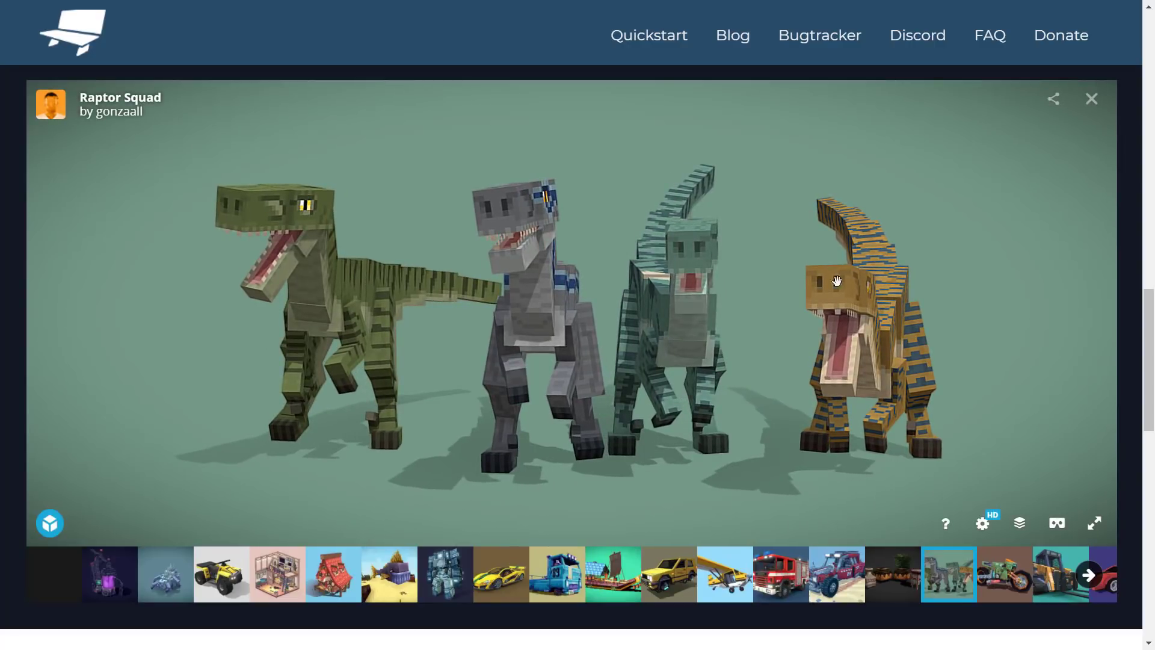
# Step: Open the Skid steer model in the gallery and rotate it to inspect its front and sides
pyautogui.click(1061, 575)
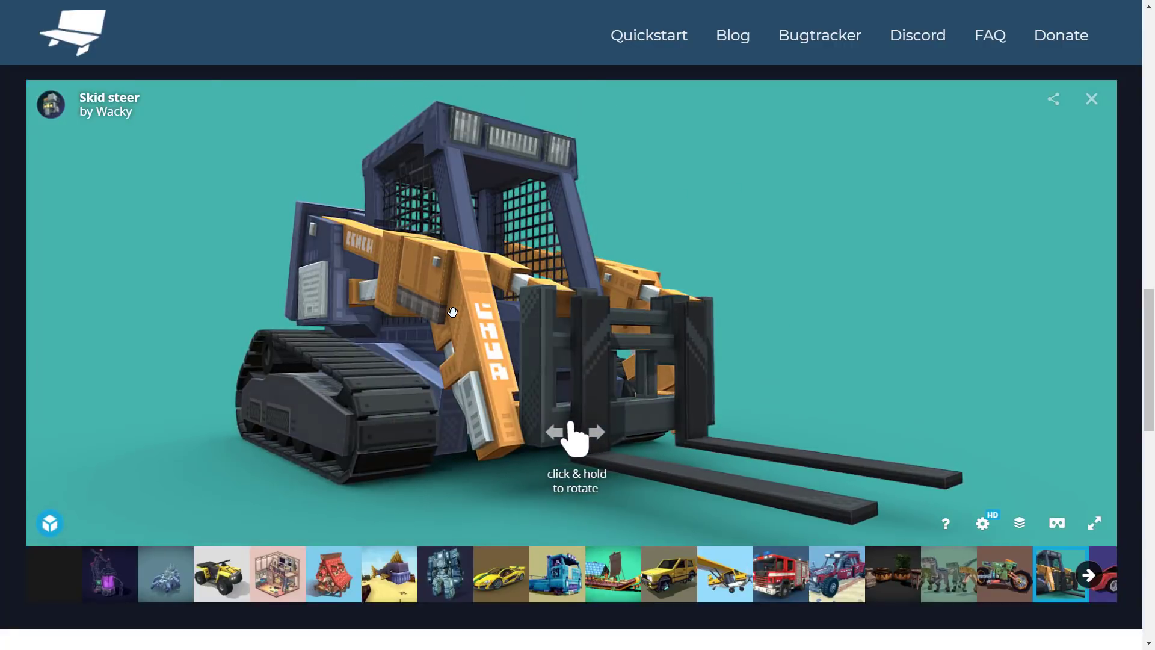
pyautogui.moveTo(453, 312); pyautogui.dragTo(897, 309)
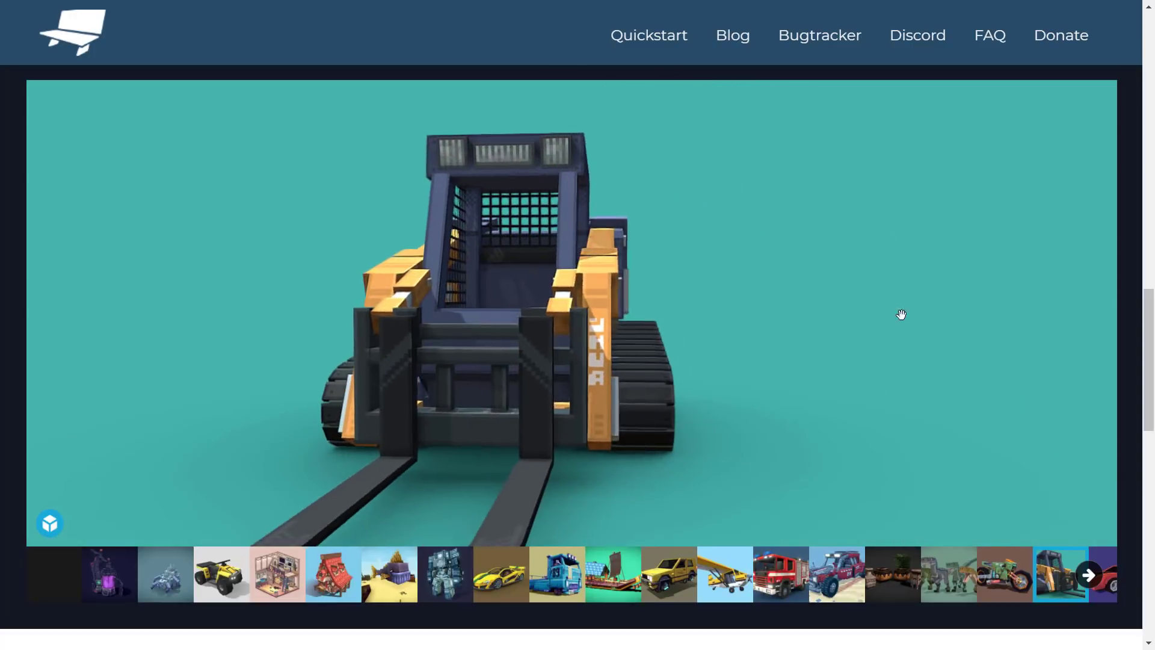
pyautogui.moveTo(579, 327); pyautogui.dragTo(433, 326)
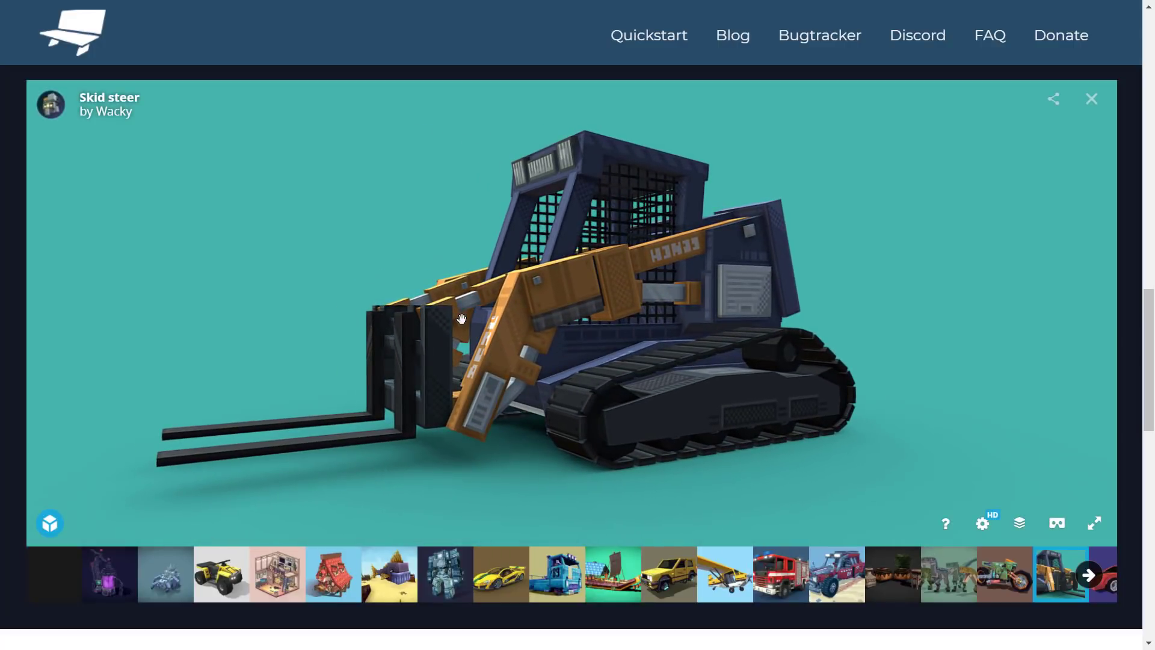